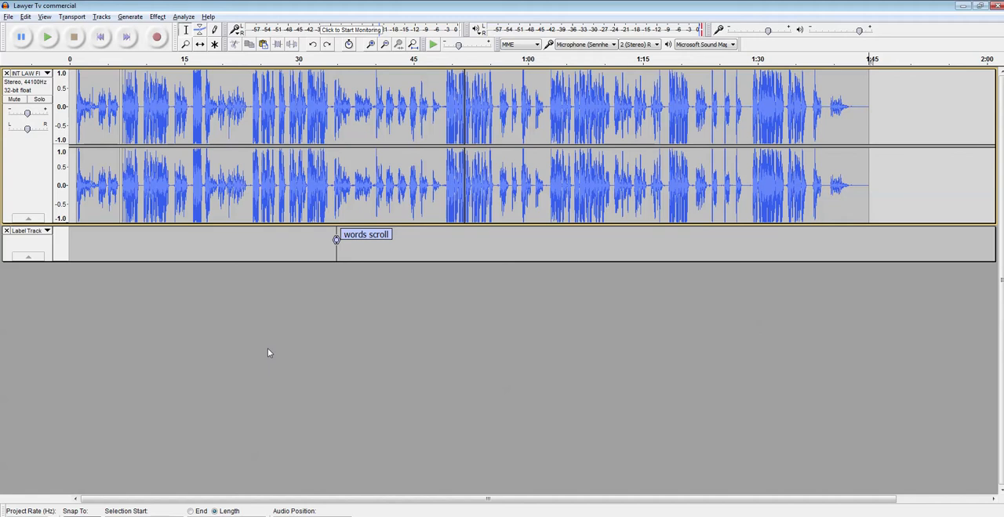
left_click(9, 17)
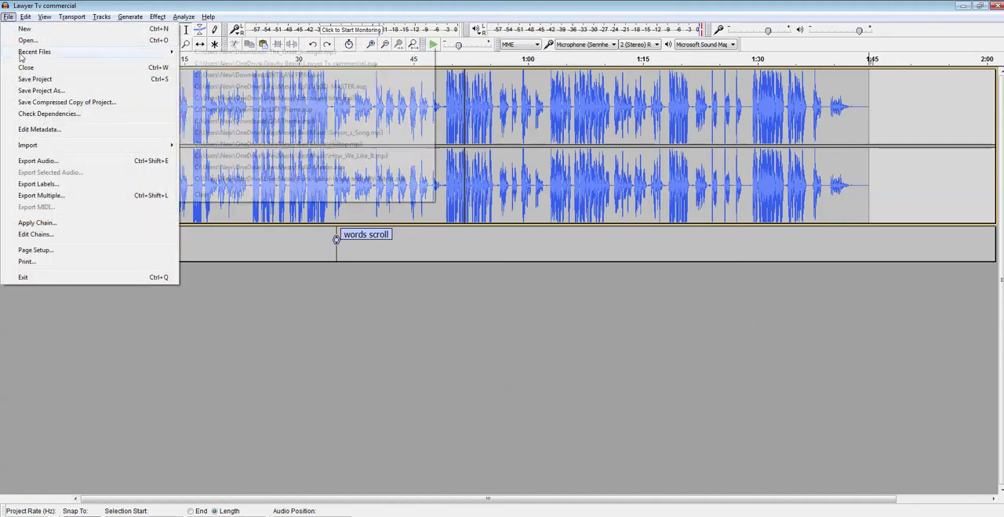
left_click(222, 307)
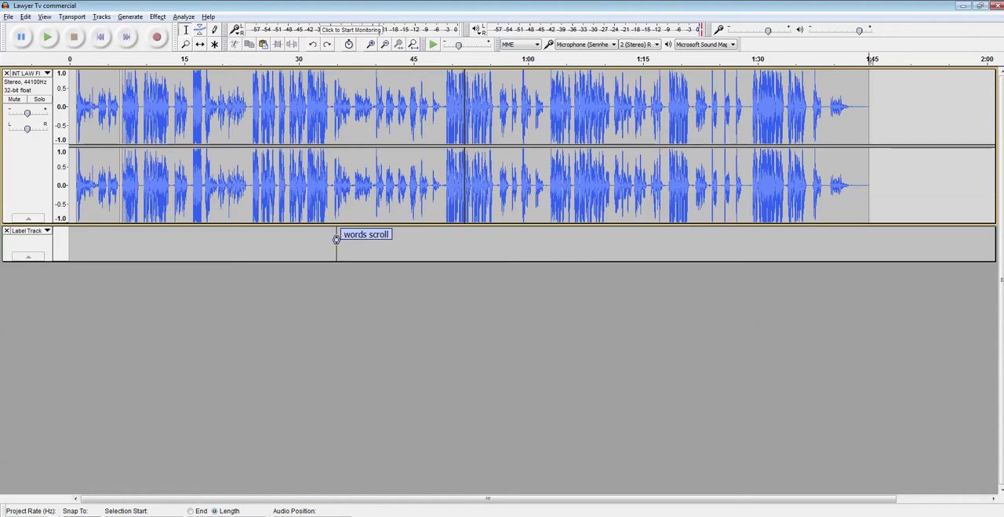
Step: Cut the audio from about 11:12 to 11:17.7 out of the INT LAW FIRM project and return to the Lawyer Tv commercial project
mouse_move(437, 516)
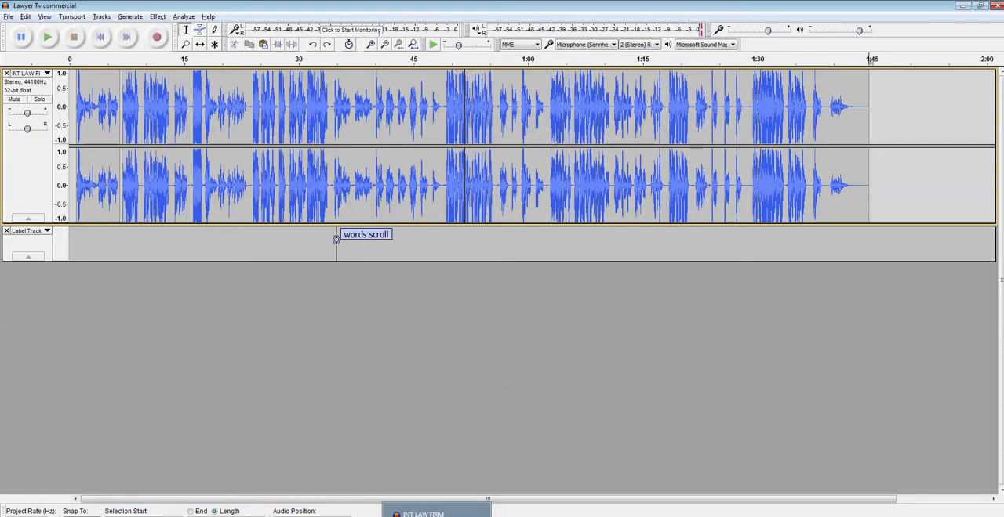
left_click(437, 514)
left_click(326, 385)
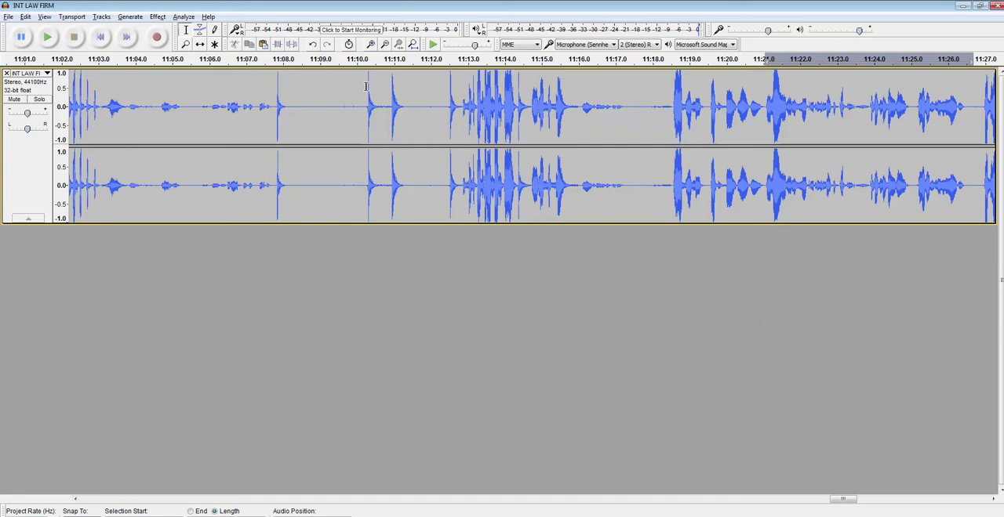
left_click(307, 103)
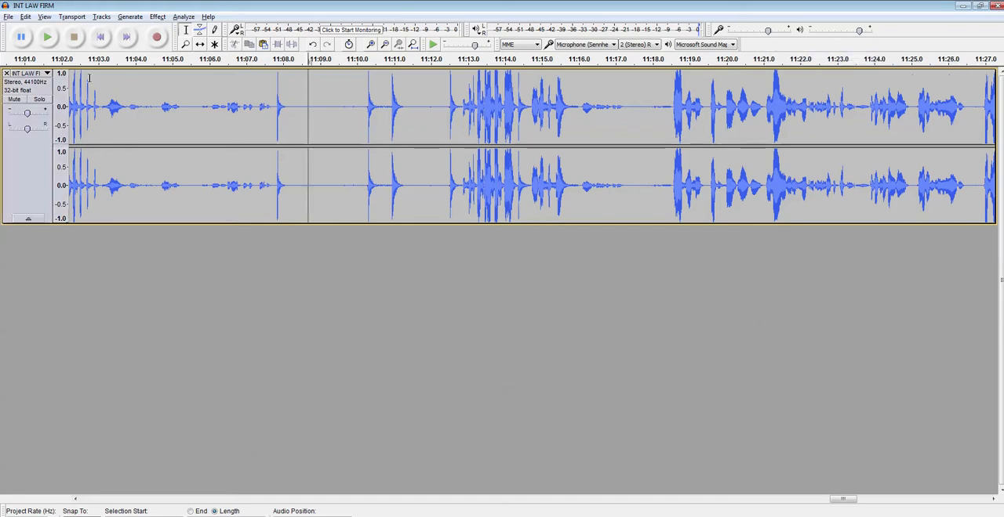
left_click(438, 114)
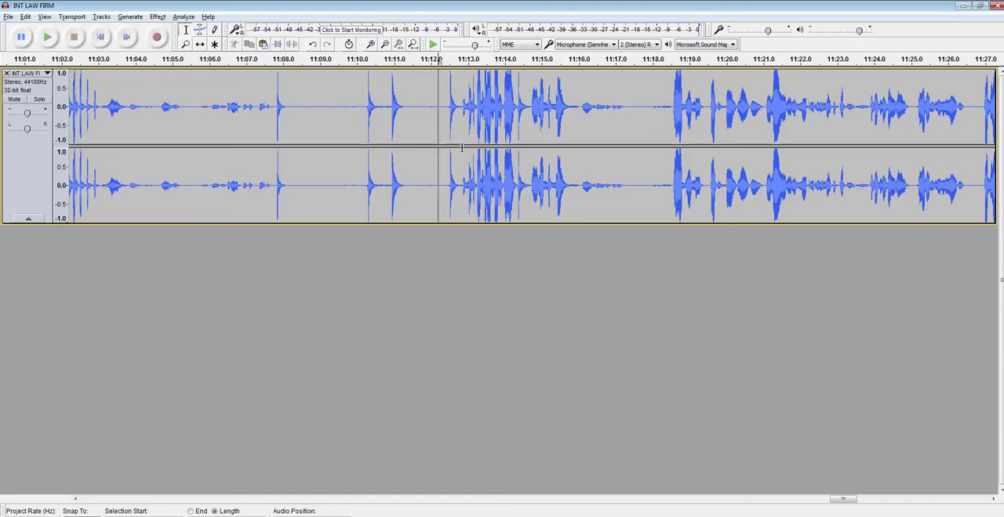
left_click_drag(434, 134, 640, 144)
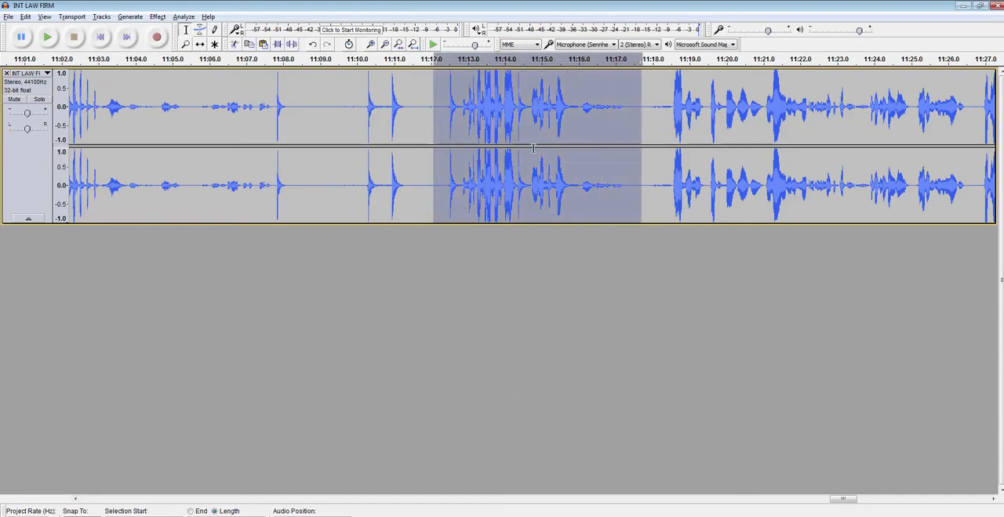
left_click(52, 36)
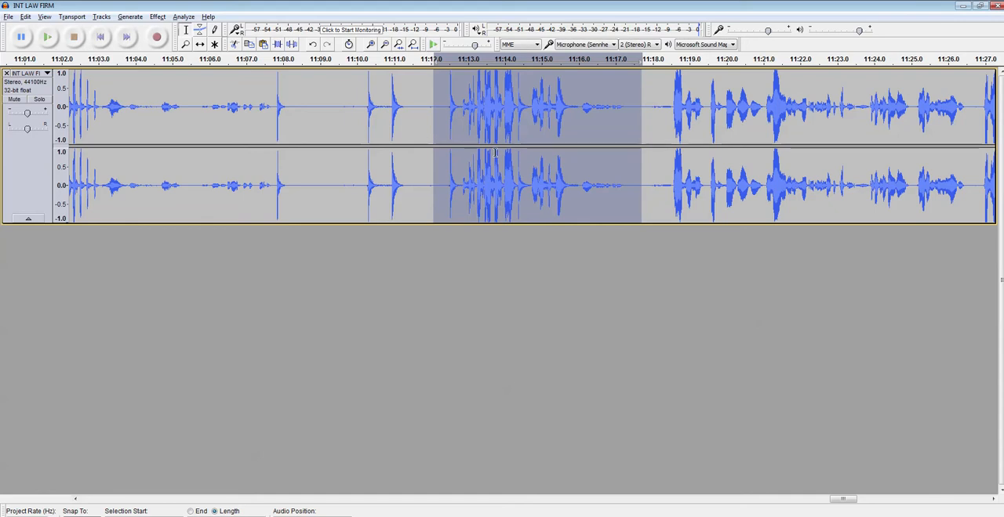
key("Delete")
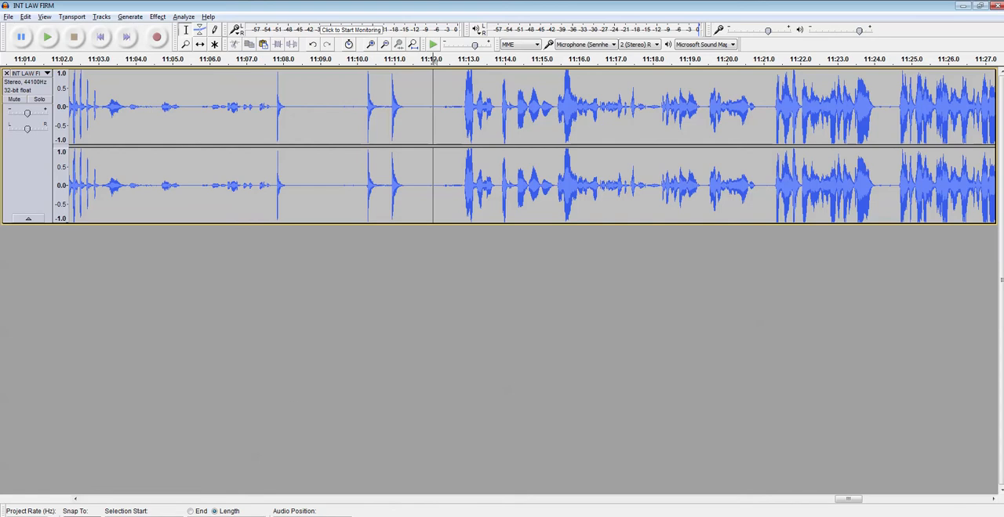
left_click(436, 516)
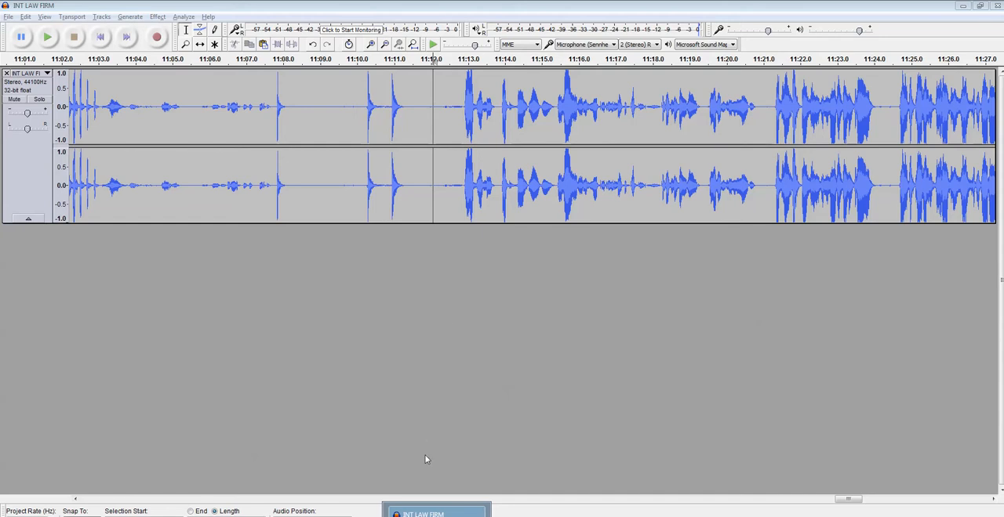
left_click(416, 508)
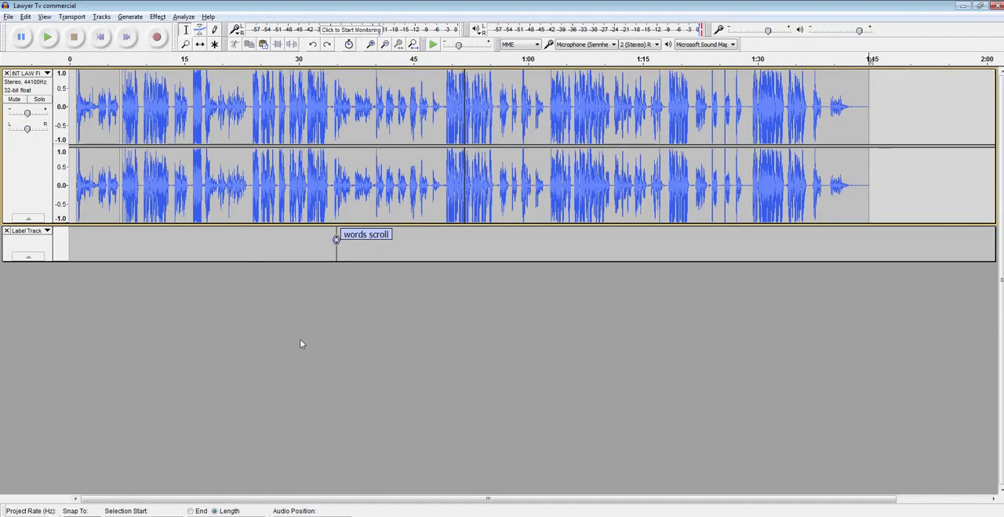
Step: Paste the cut audio at about 1:52, beyond the end of the commercial, and delete the pasted clip again
left_click(926, 185)
key("ctrl+v")
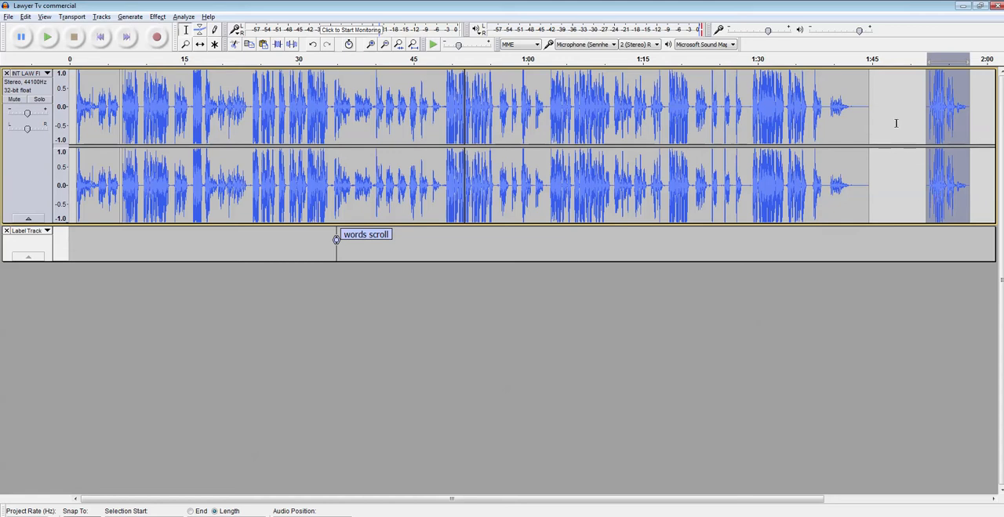
left_click_drag(897, 123, 977, 133)
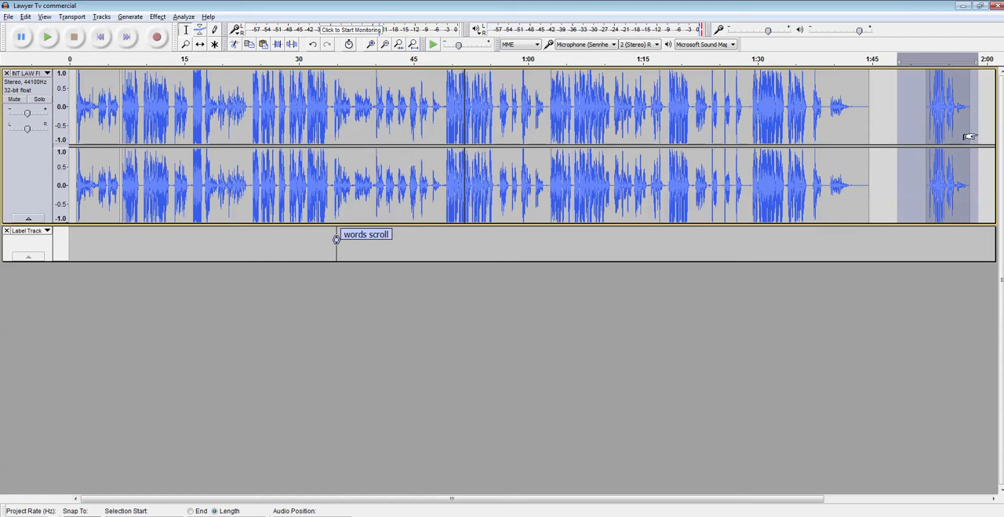
key("Delete")
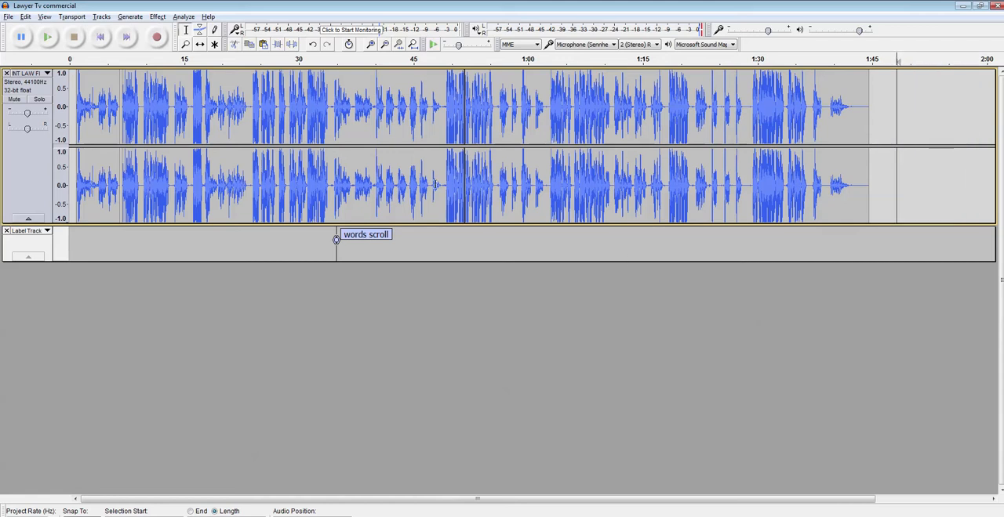
Step: Select the silent gap from about 48.5 to 49.2 seconds and play it to hear the background noise
scroll(435, 184, "up", 3)
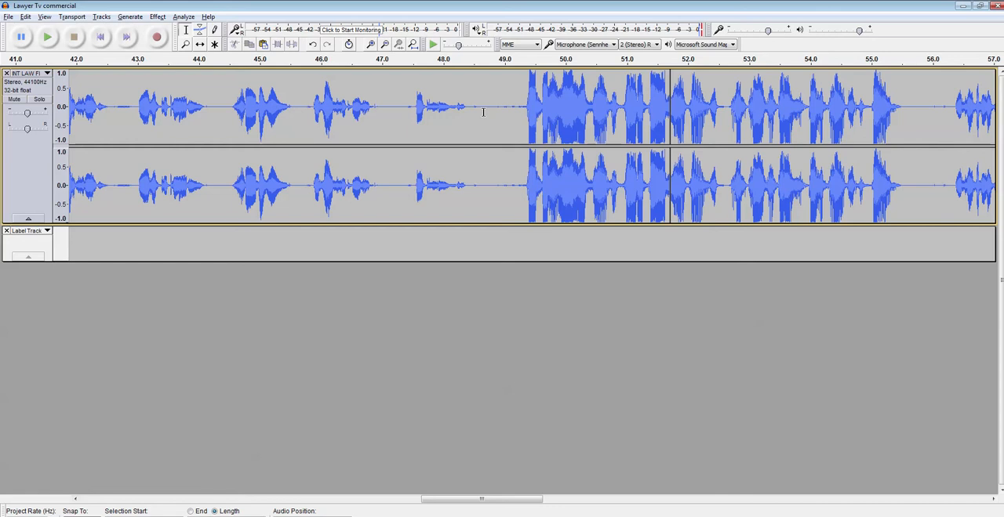
left_click_drag(473, 108, 515, 110)
left_click(47, 36)
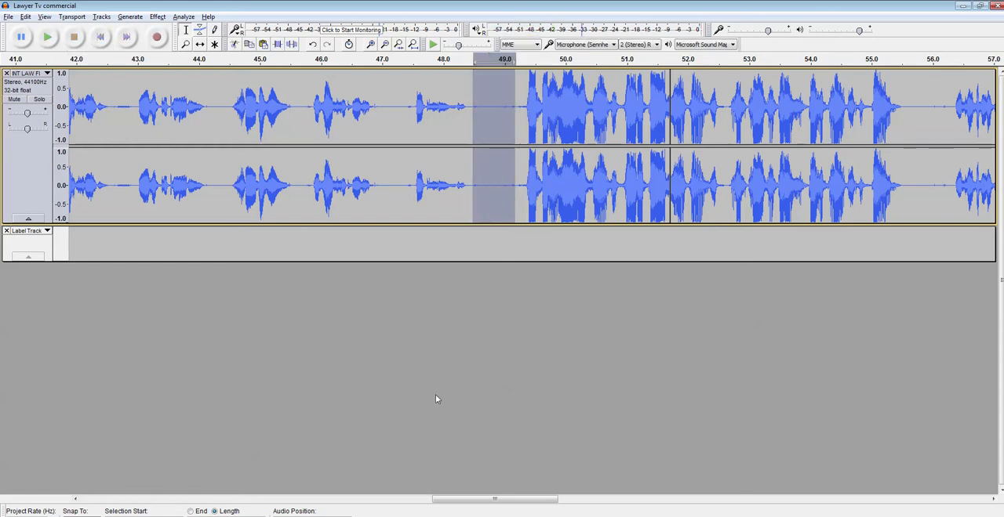
Step: Try amplifying the selected gap to a new peak amplitude of 0.0 dB, previewing it first, and undo the amplification
left_click(157, 16)
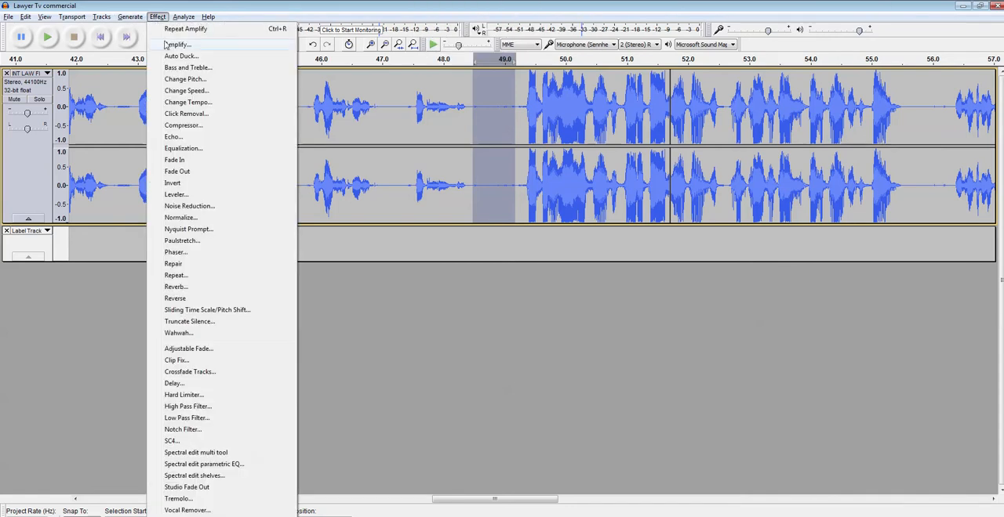
left_click(168, 45)
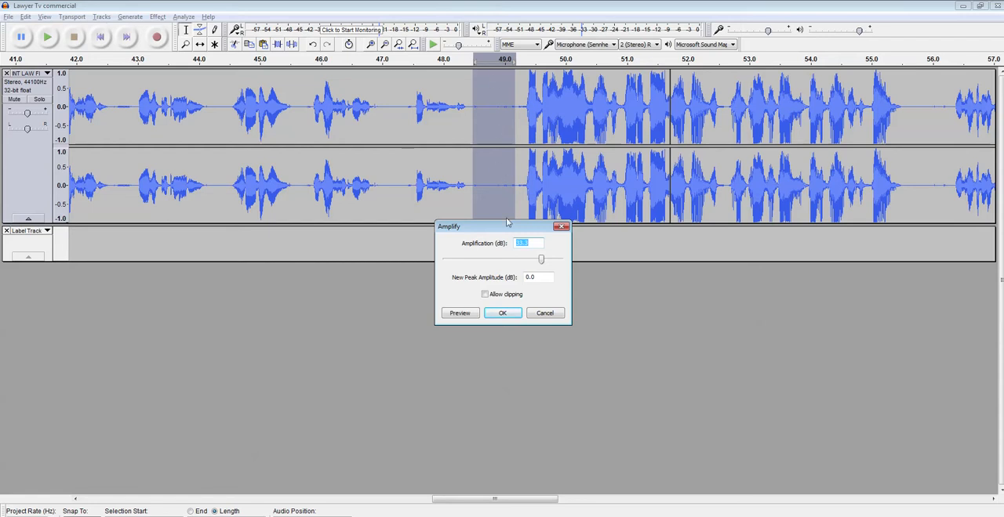
left_click(463, 314)
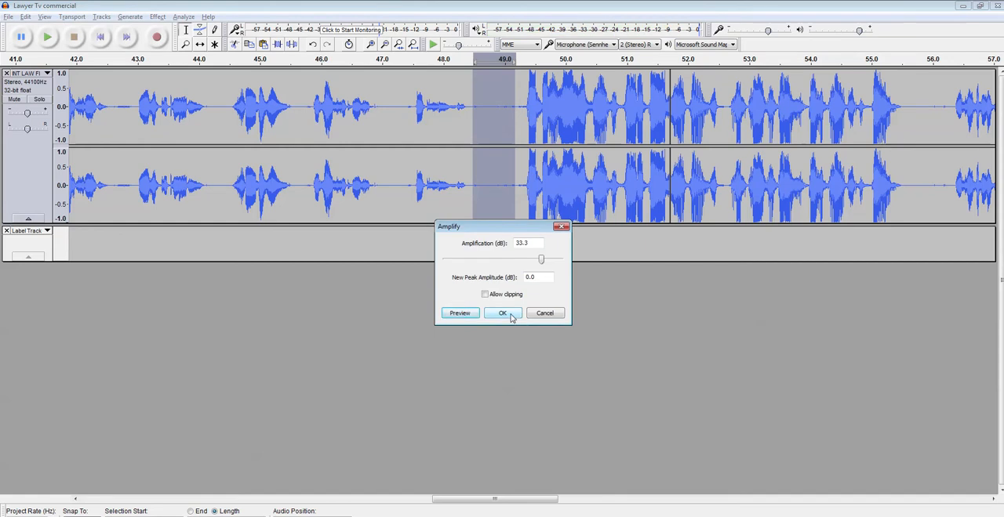
left_click(510, 316)
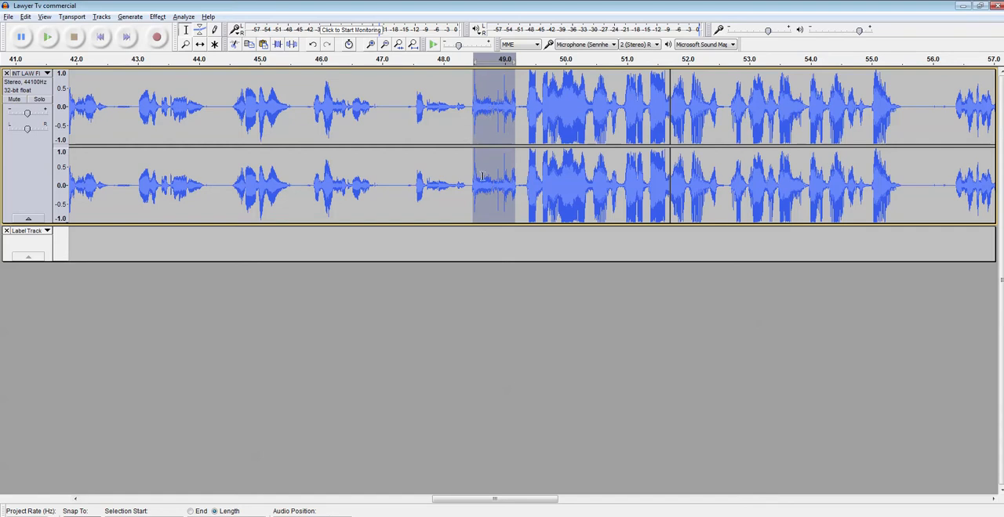
left_click(37, 18)
mouse_move(23, 19)
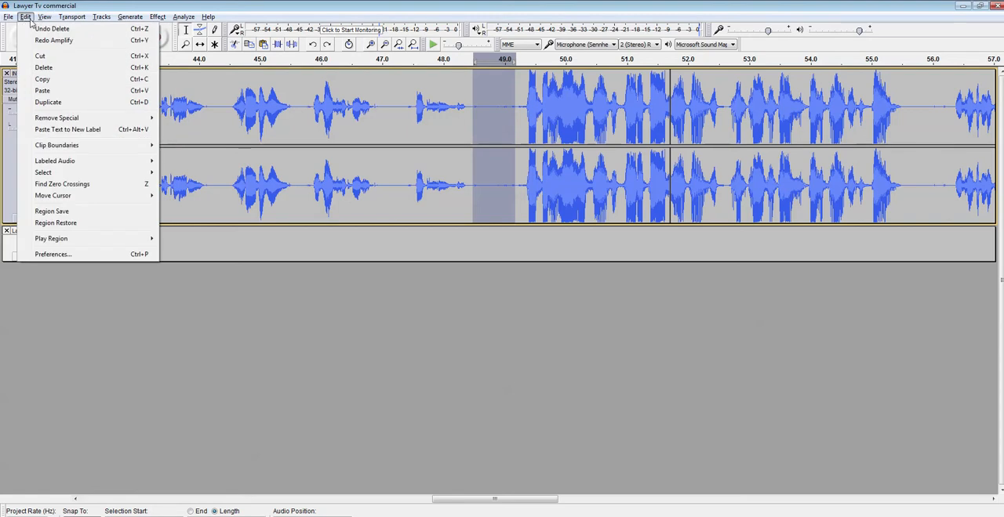
left_click(504, 290)
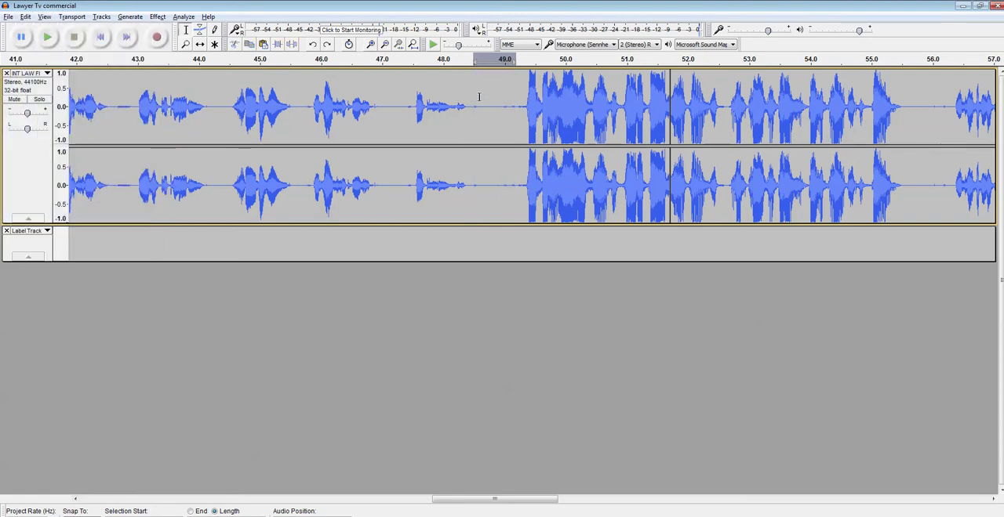
Step: Capture a noise profile for Noise Reduction from the silent gap between about 48.5 and 49.2 seconds
left_click_drag(473, 101, 518, 113)
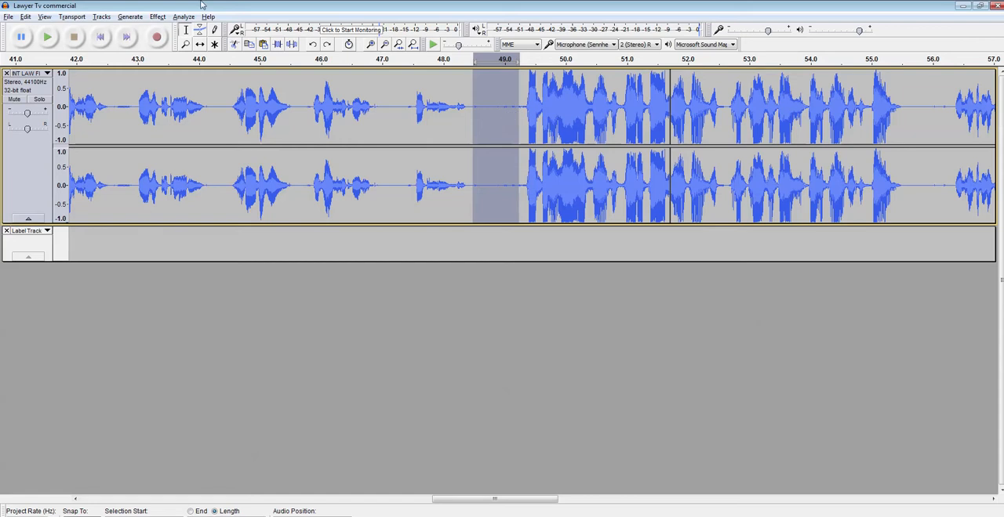
left_click(159, 18)
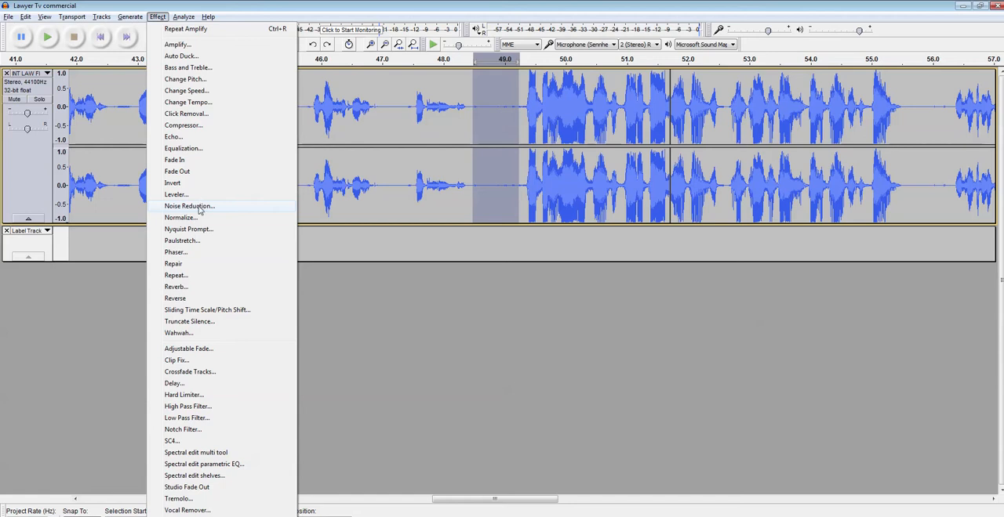
left_click(192, 207)
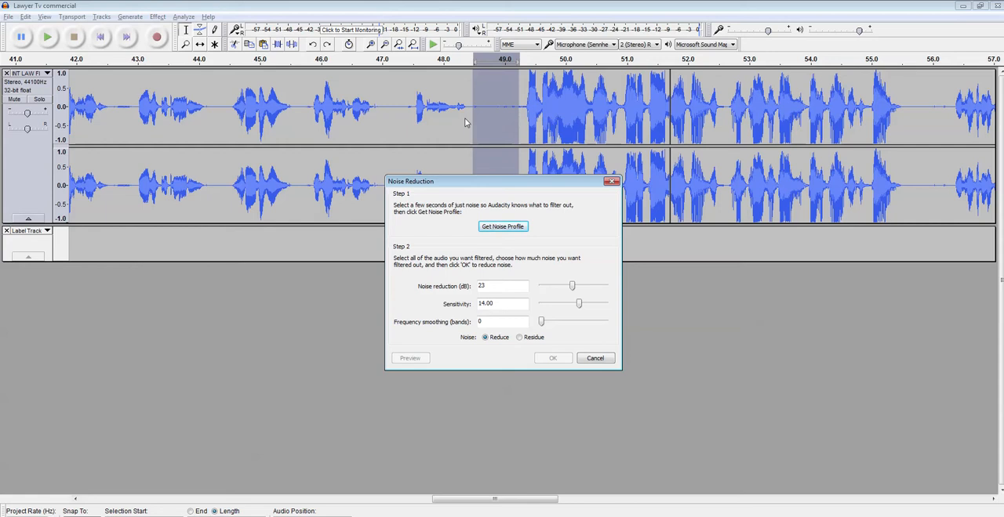
left_click(503, 227)
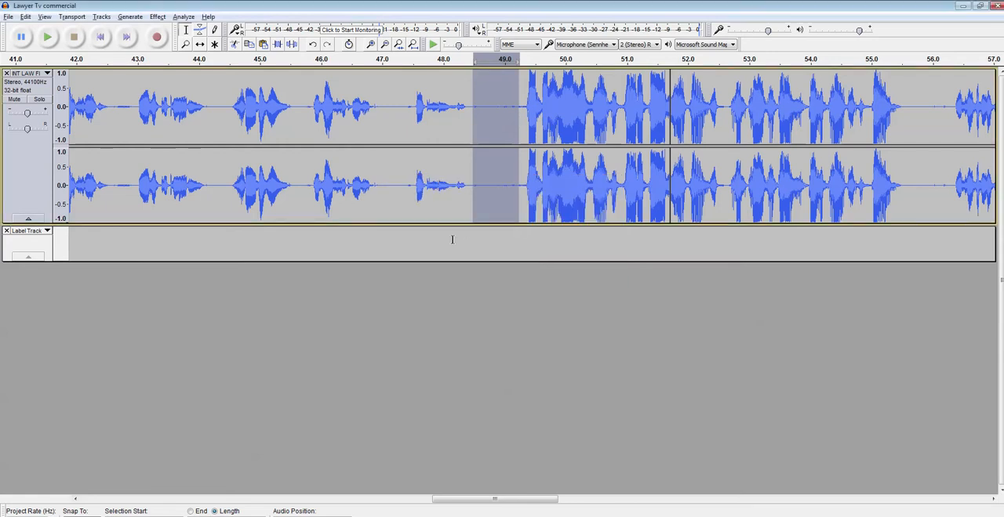
Step: Apply Noise Reduction to the whole project with 23 dB reduction, sensitivity 14.00 and 0 frequency smoothing bands
key("ctrl+a")
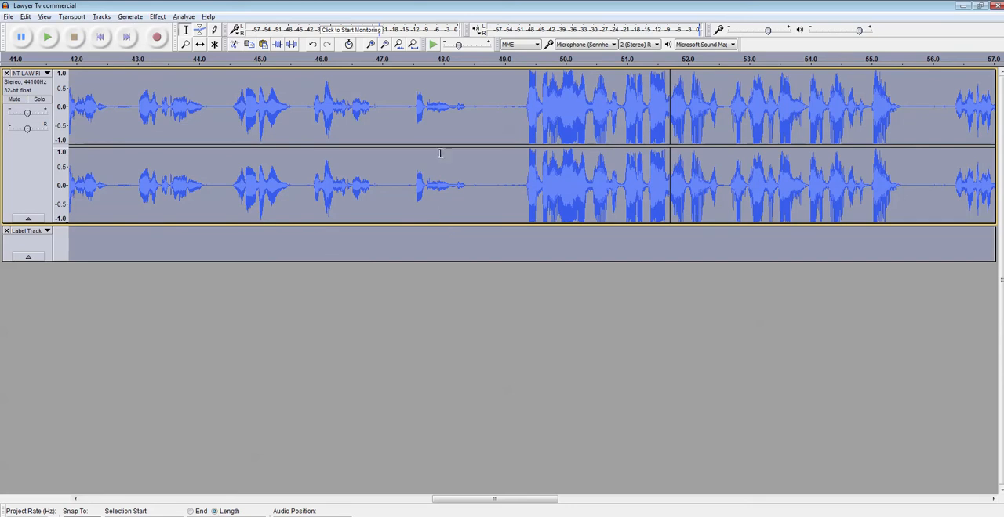
left_click(156, 18)
left_click(188, 206)
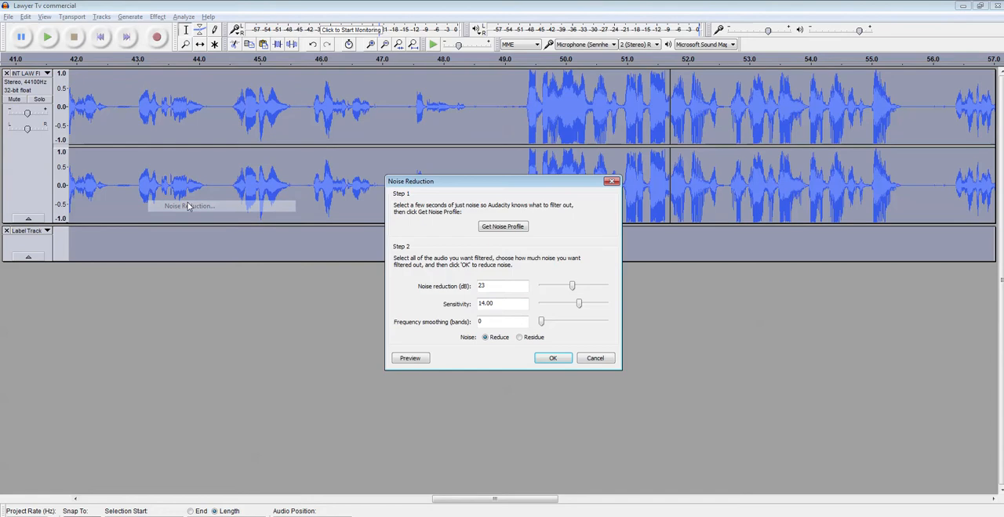
left_click(541, 362)
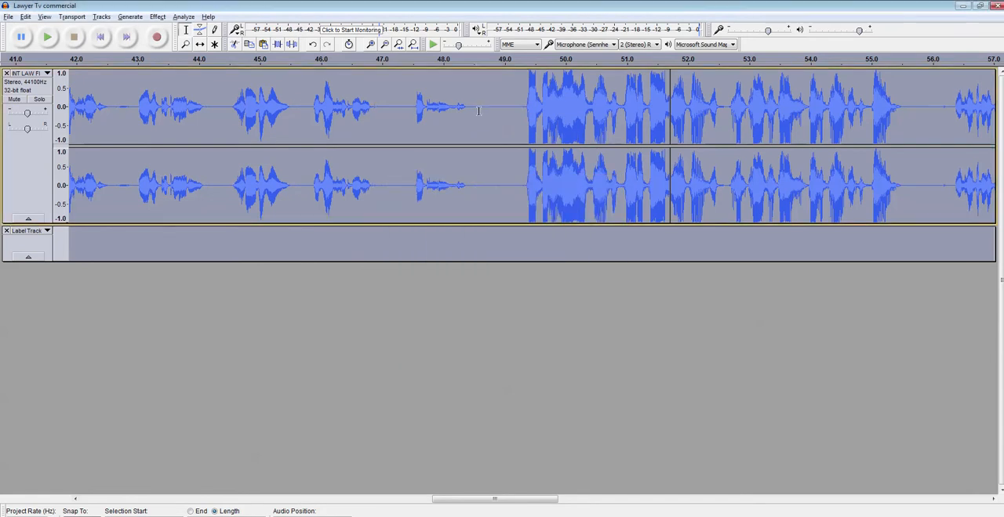
Step: Play the gap from about 48.5 to 49.2 seconds, and listen to the filtered narration from about 47.2 seconds onward
left_click_drag(476, 104, 518, 110)
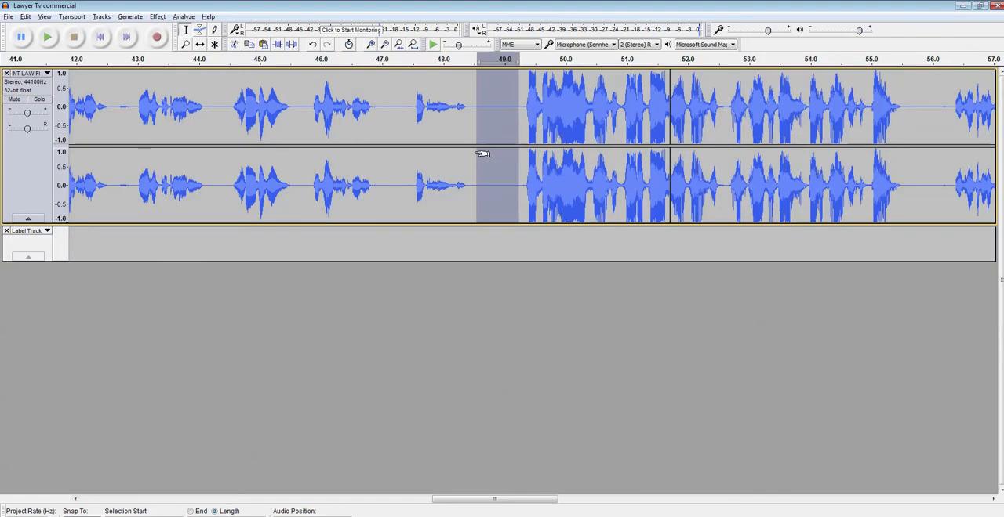
key("space")
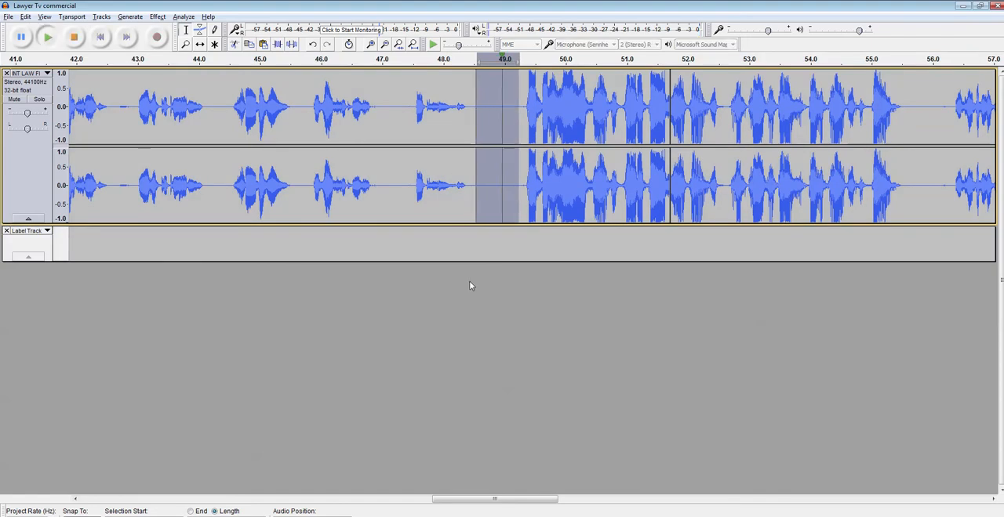
left_click(396, 123)
key("space")
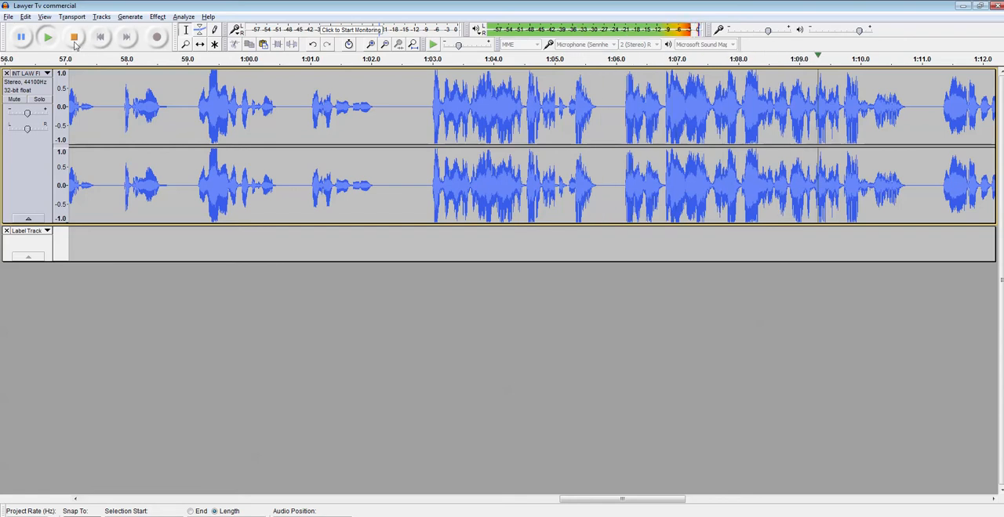
left_click(76, 45)
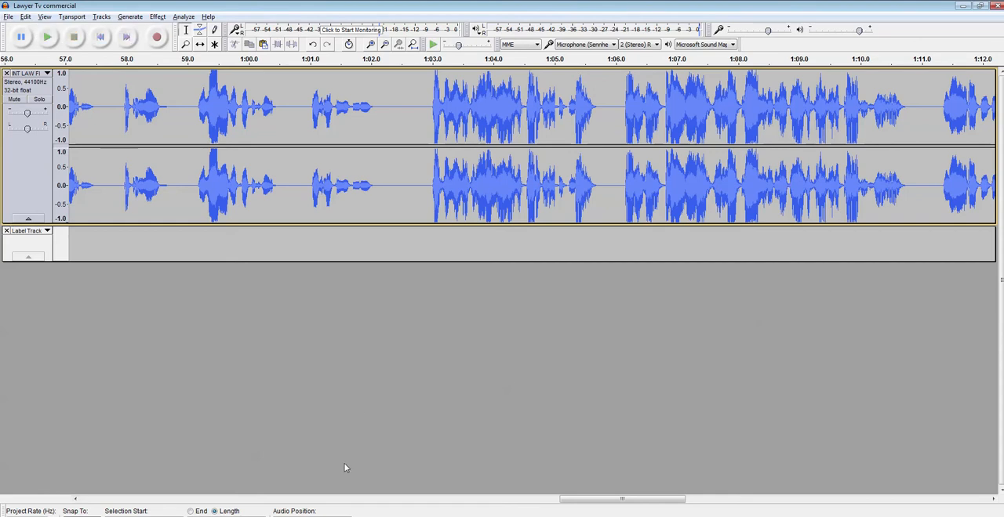
Step: Record a short audio take on a new track from about 47.2 seconds onward, and stop the recording after a few seconds
left_click(359, 407)
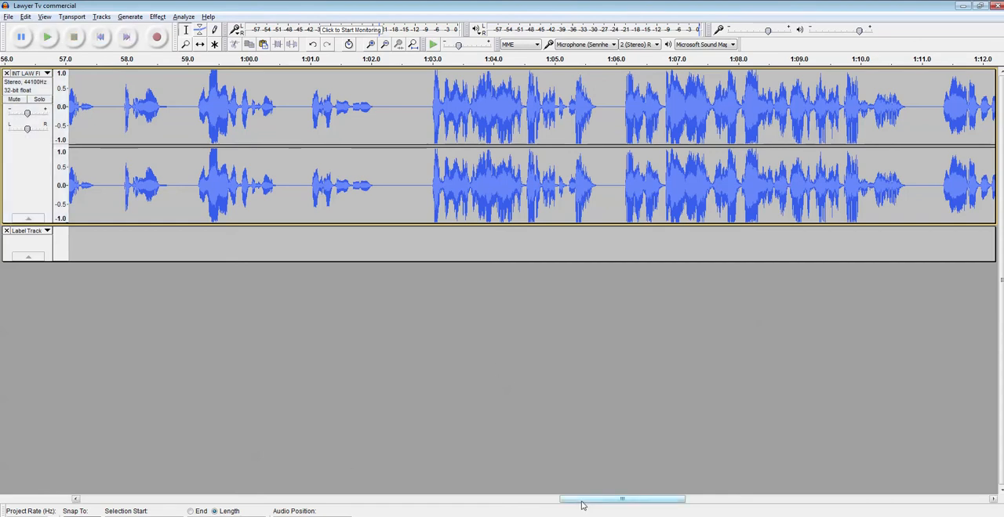
left_click_drag(564, 494, 57, 498)
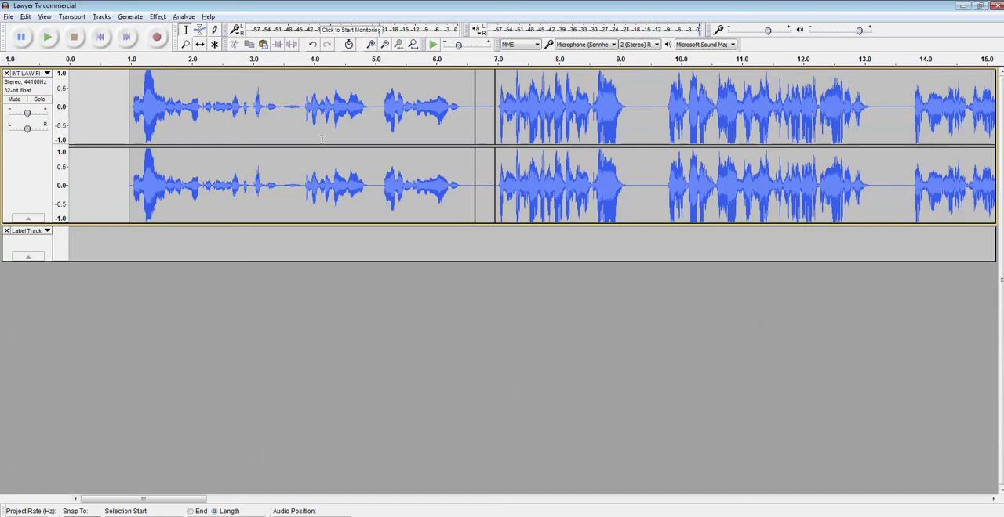
left_click(156, 37)
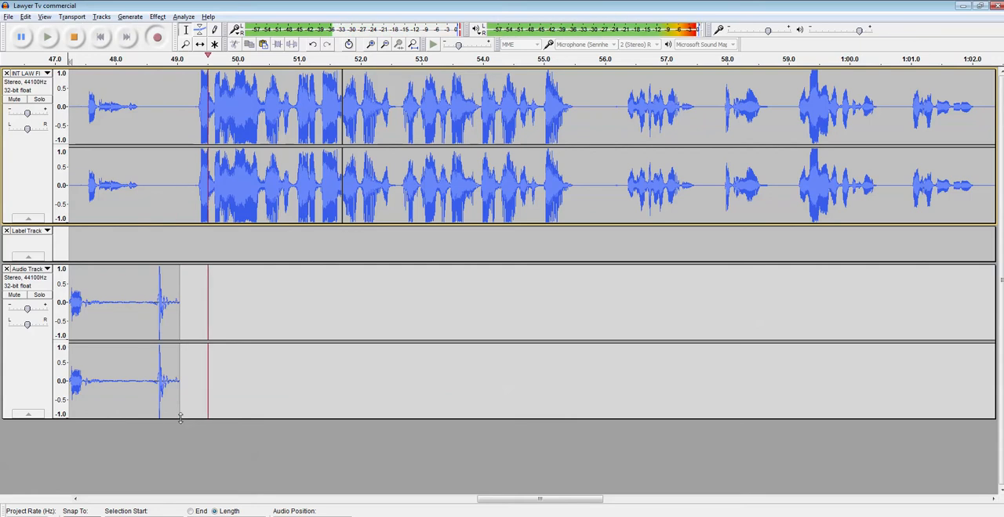
left_click(73, 36)
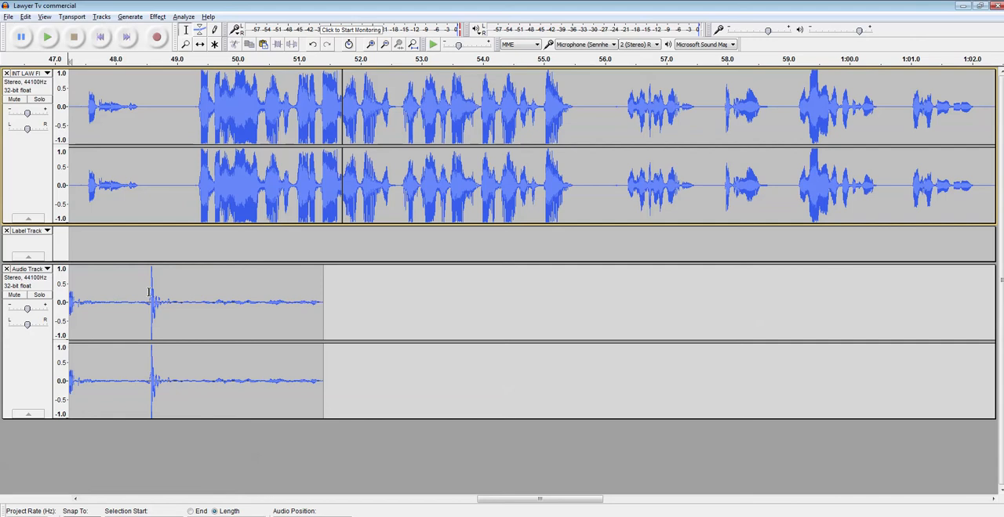
Step: Select in turn the recorded spike at about 48.6 seconds and the narration passages at about 49.2 to 55.6 and 56.3 to 62.1 seconds
left_click_drag(155, 295, 150, 300)
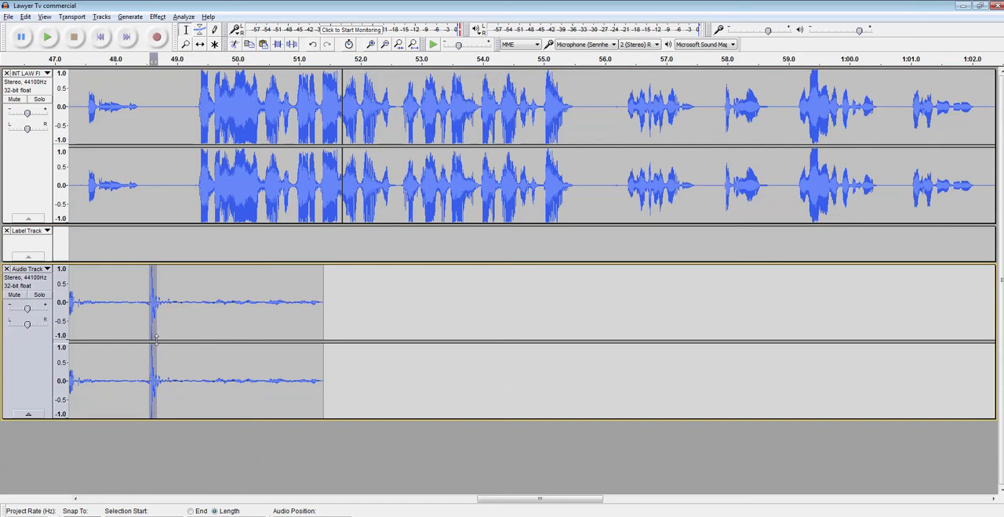
left_click_drag(185, 105, 582, 124)
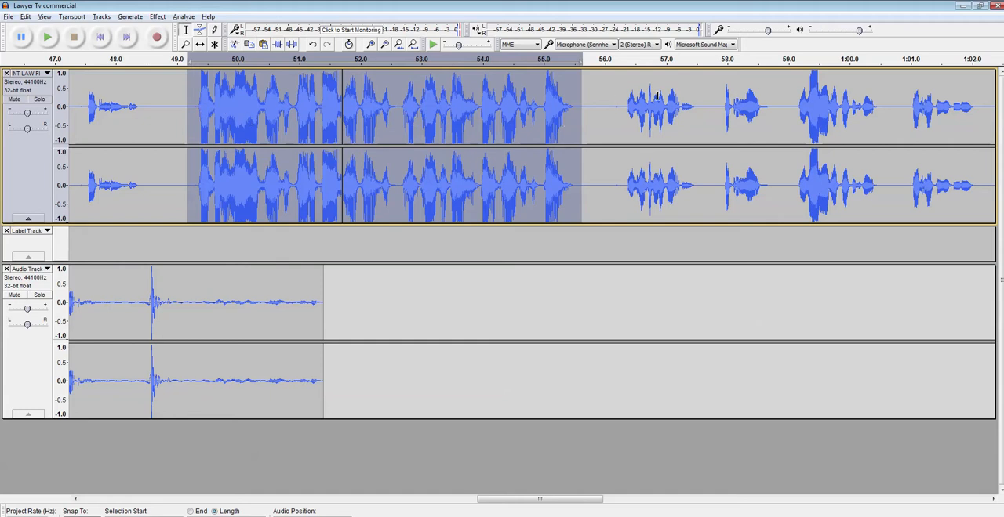
left_click_drag(621, 102, 978, 133)
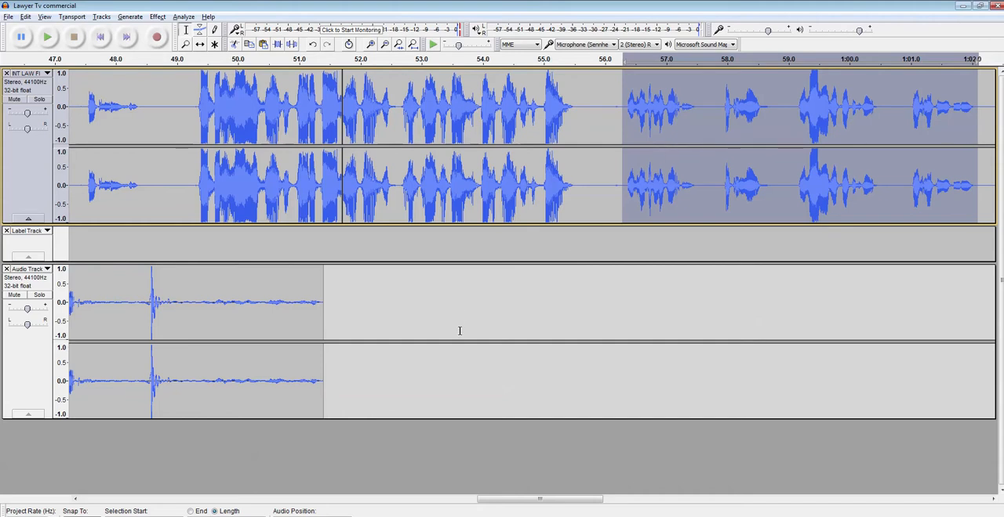
Step: Record a second short take on another new track from about 51.8 seconds, and stop the recording
left_click(348, 325)
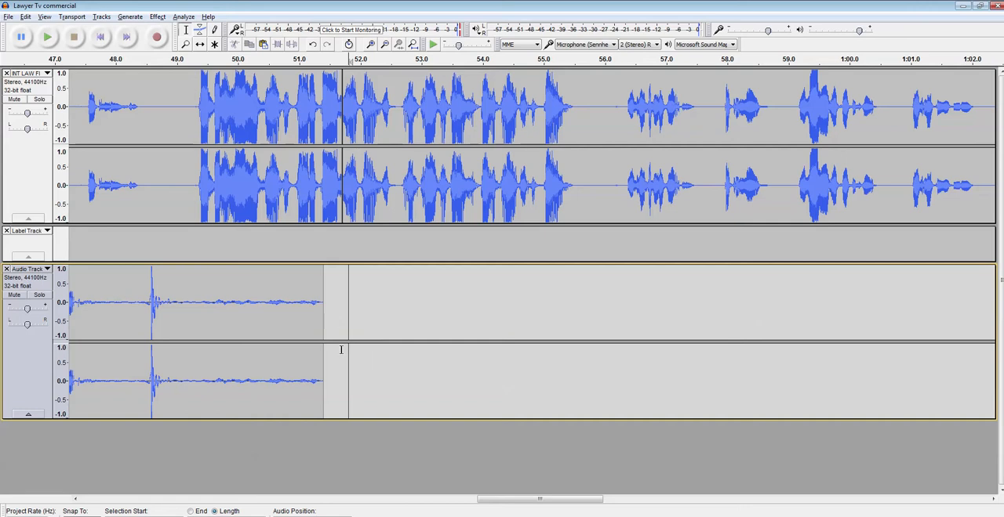
left_click(157, 37)
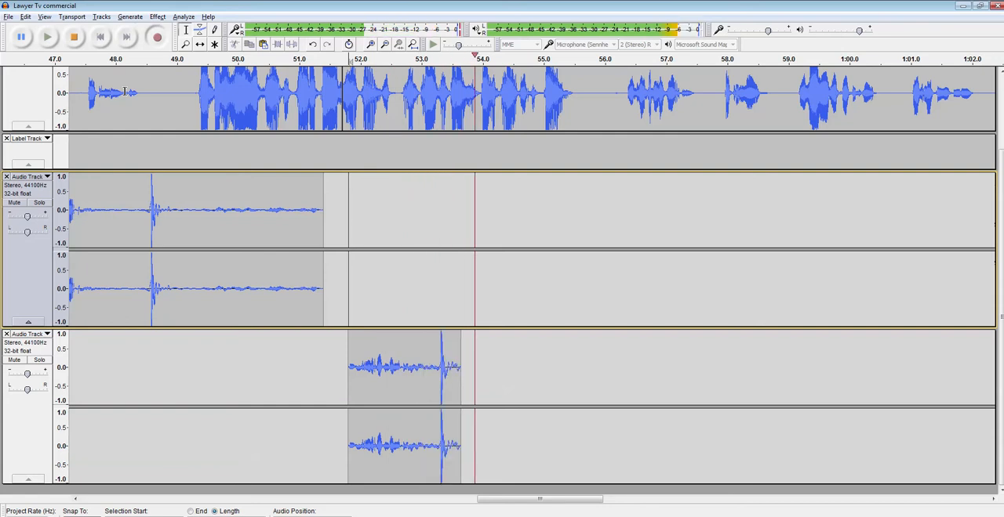
left_click(73, 37)
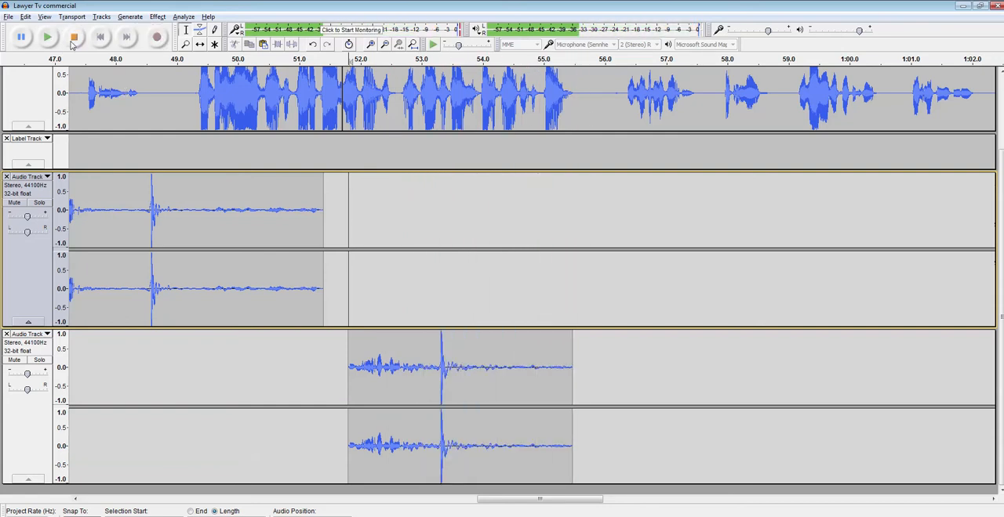
Step: Move the first recorded clip with the Time Shift Tool so it starts at about 51.7 seconds, aligned with the second take
left_click(336, 422)
left_click_drag(335, 422, 339, 419)
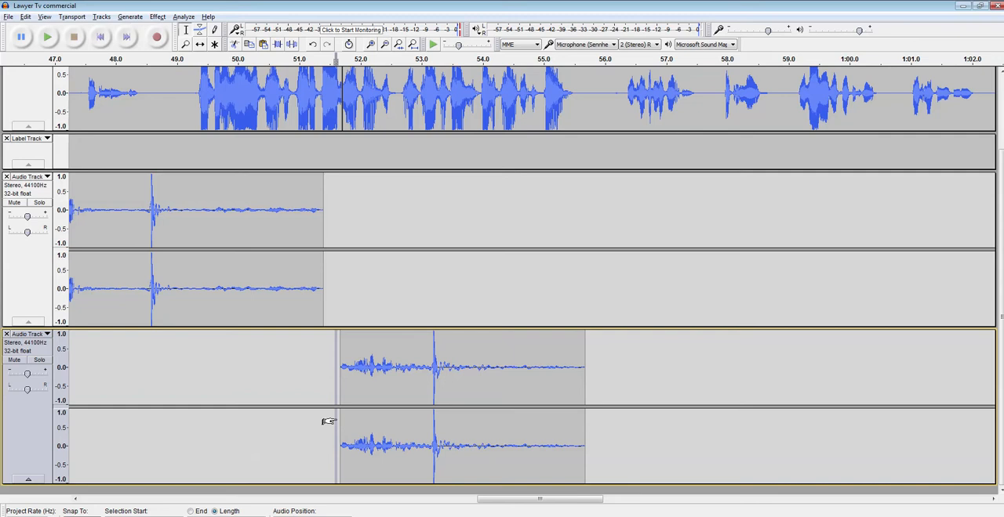
left_click(339, 420)
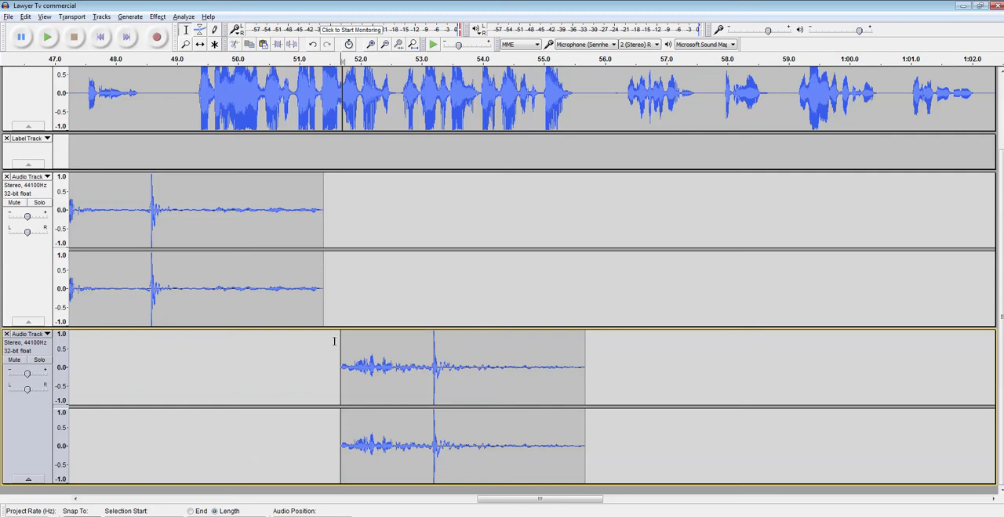
left_click(201, 45)
left_click_drag(91, 229, 374, 264)
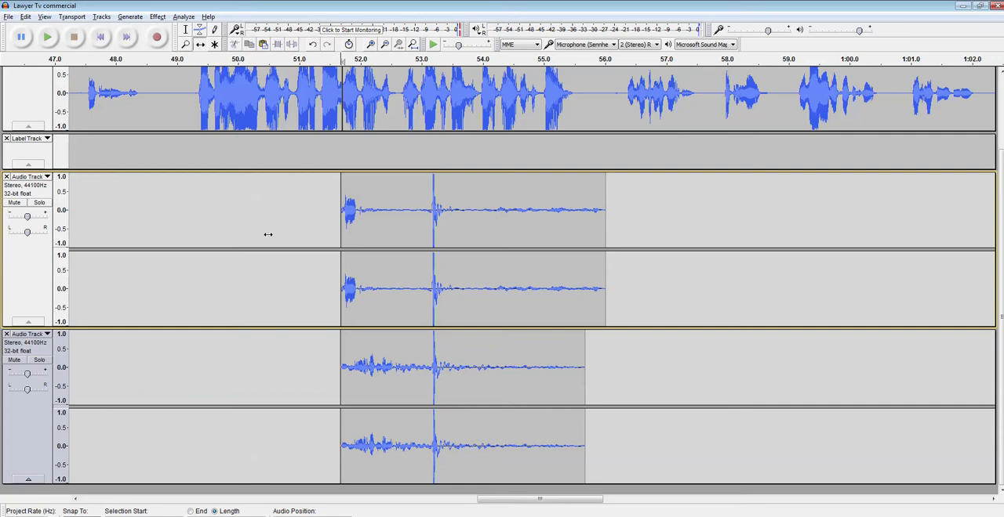
Step: Undo the shift of the first recorded clip and the recording of the second take
scroll(160, 117, "up", 2)
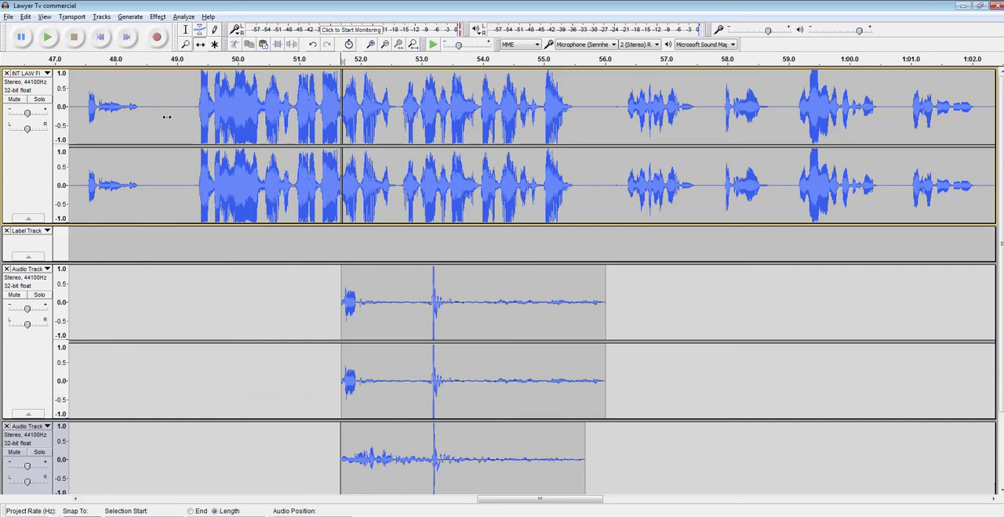
left_click_drag(160, 147, 157, 155)
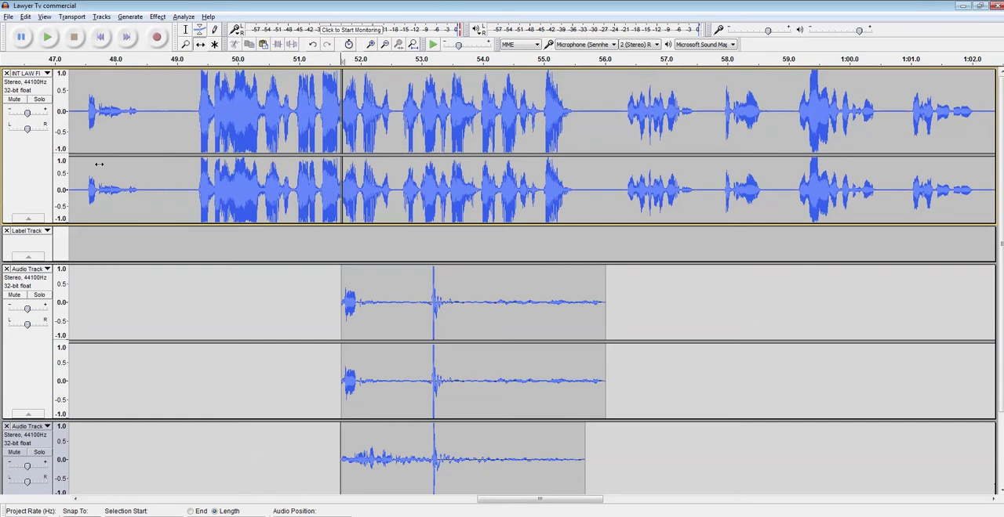
key("ctrl+z")
scroll(94, 139, "up", 2)
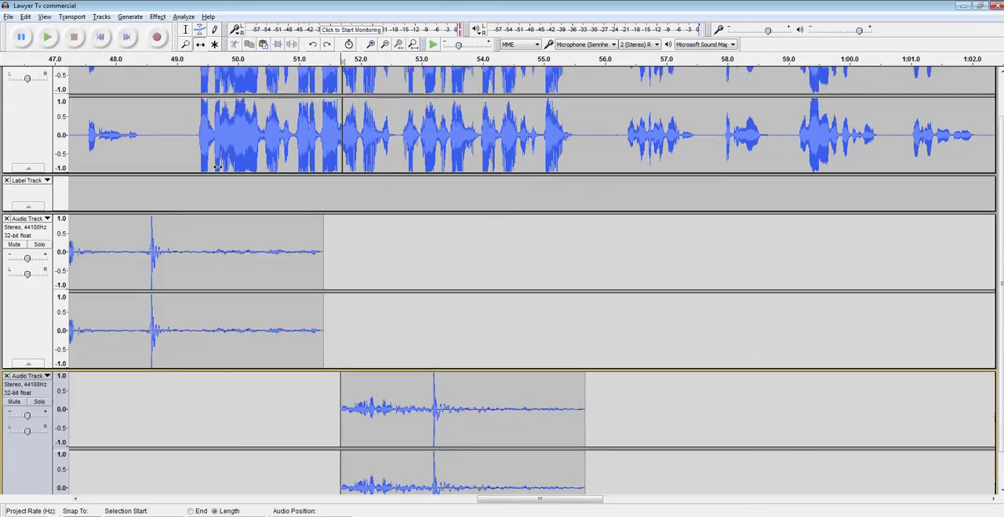
left_click(172, 138)
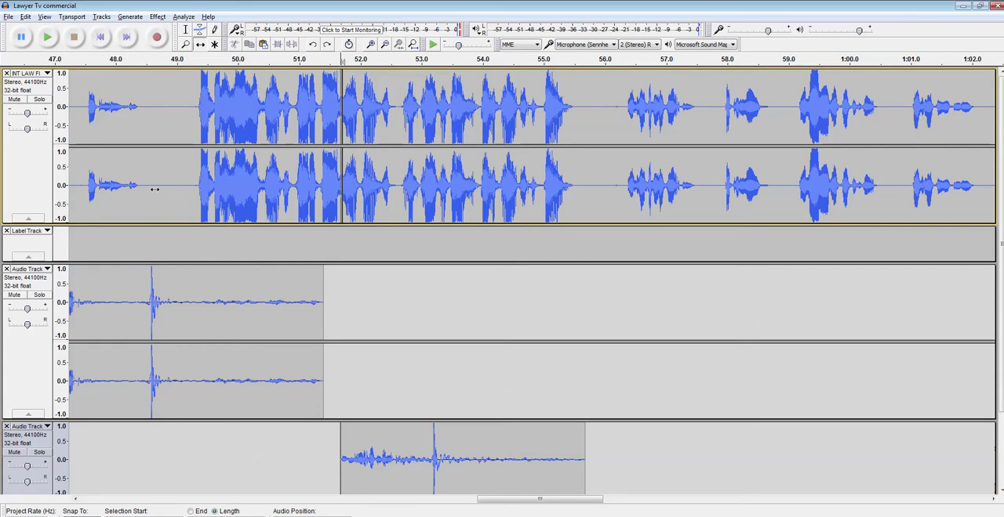
key("ctrl+z")
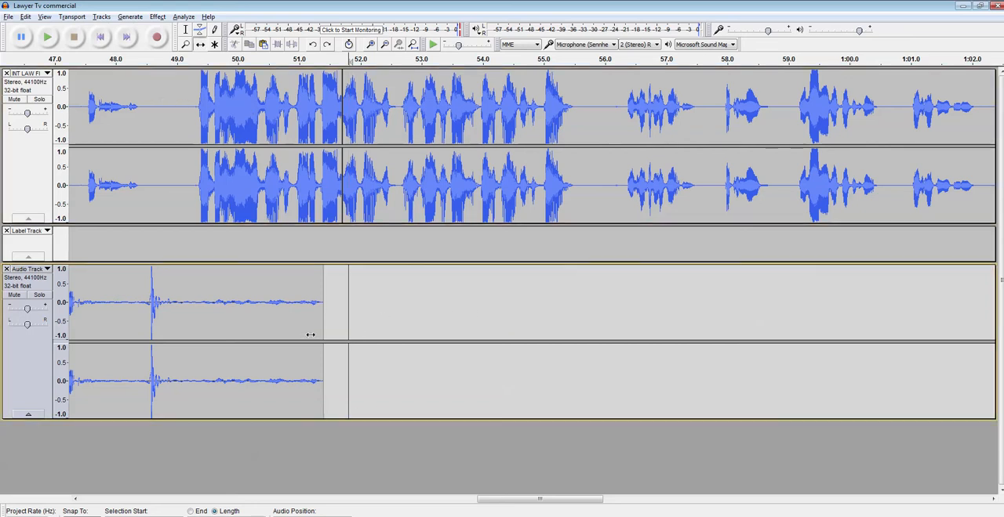
Step: Try shifting the recorded clip about 1.8 seconds earlier with the Time Shift Tool, and undo the shift
left_click_drag(310, 335, 201, 338)
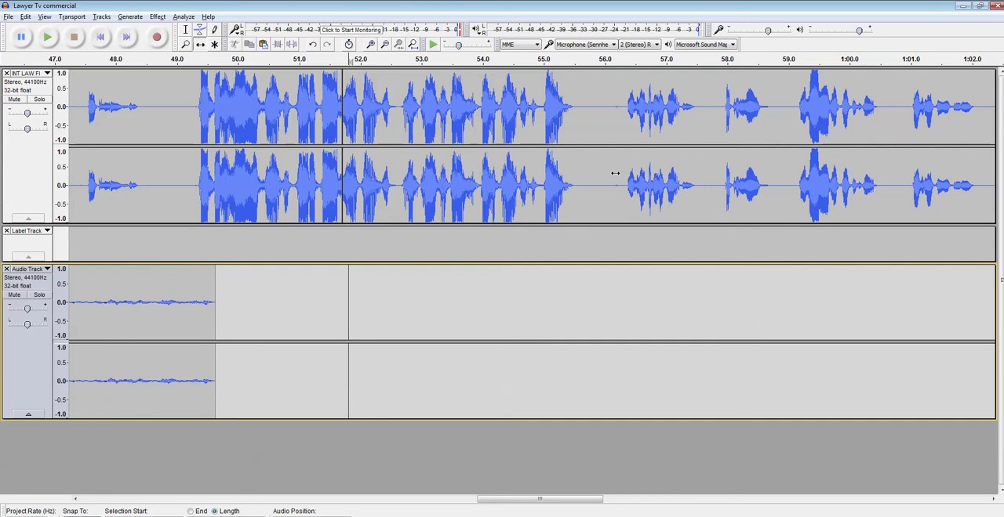
mouse_move(615, 173)
left_mouse_down()
mouse_move(764, 167)
mouse_move(616, 168)
left_mouse_up()
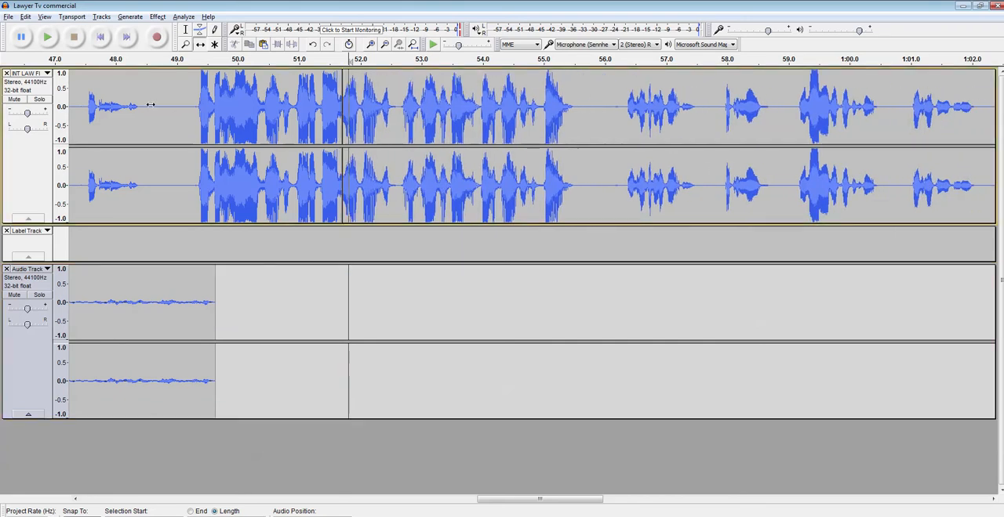
left_click(185, 29)
left_click(164, 114)
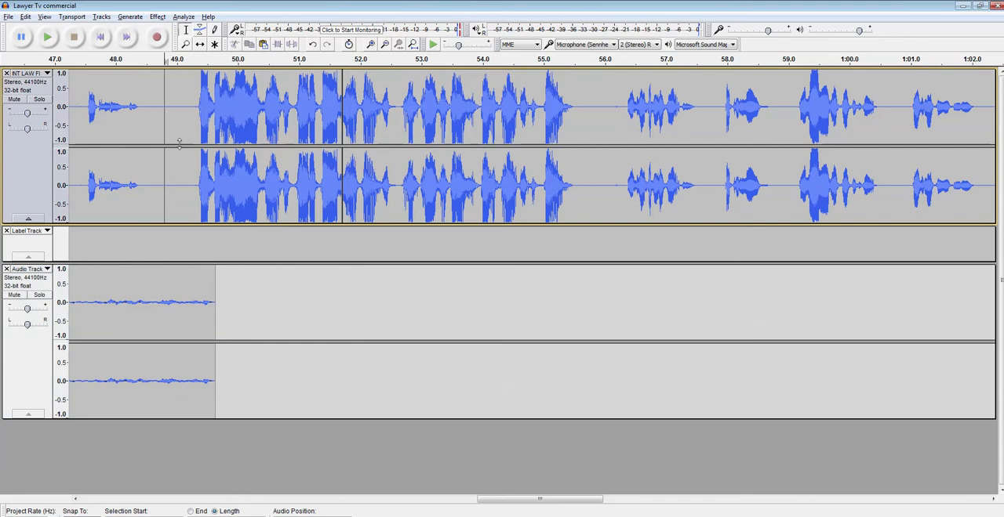
left_click(200, 43)
left_click_drag(375, 133, 368, 214)
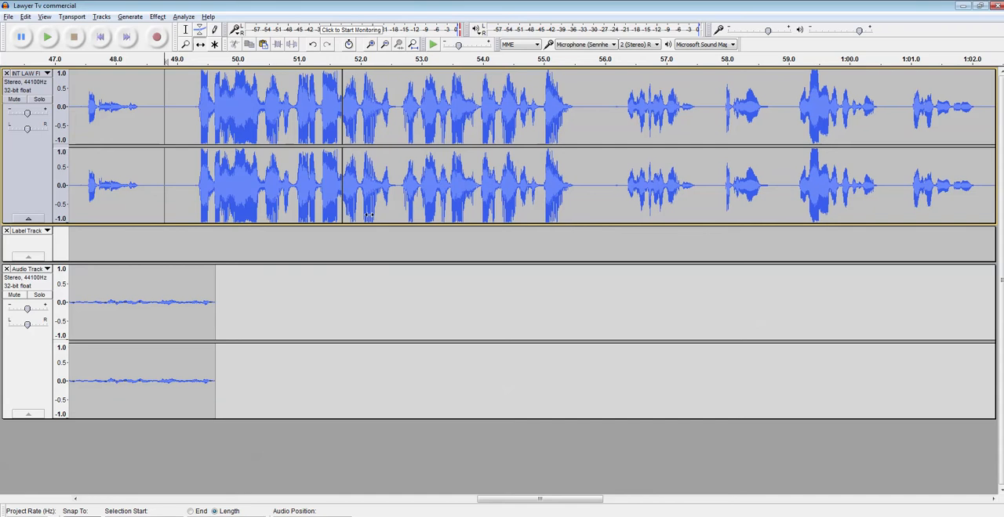
left_click(374, 282)
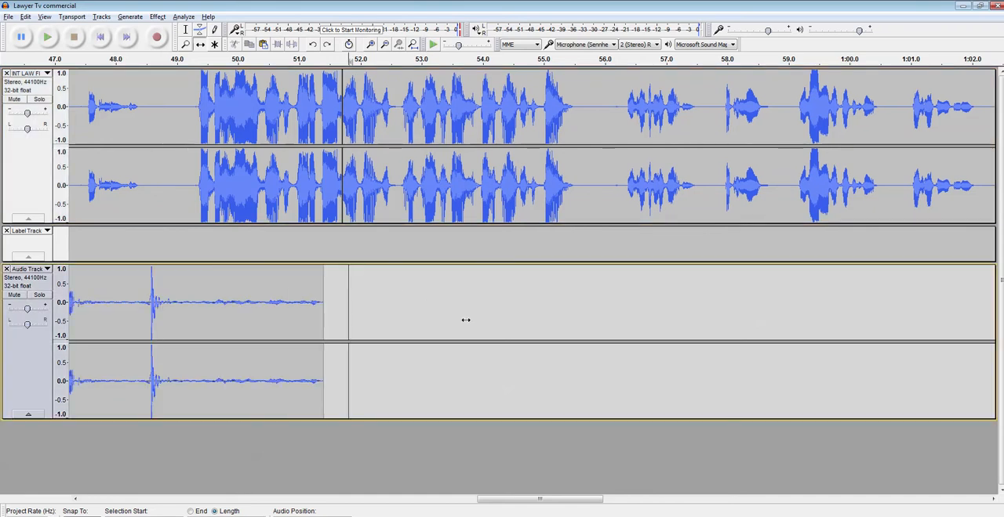
Step: Select the narration from about 49.3 to 55.7 seconds with the Selection Tool, and place the cursor at about 54.8 seconds in the recorded track
left_click(186, 29)
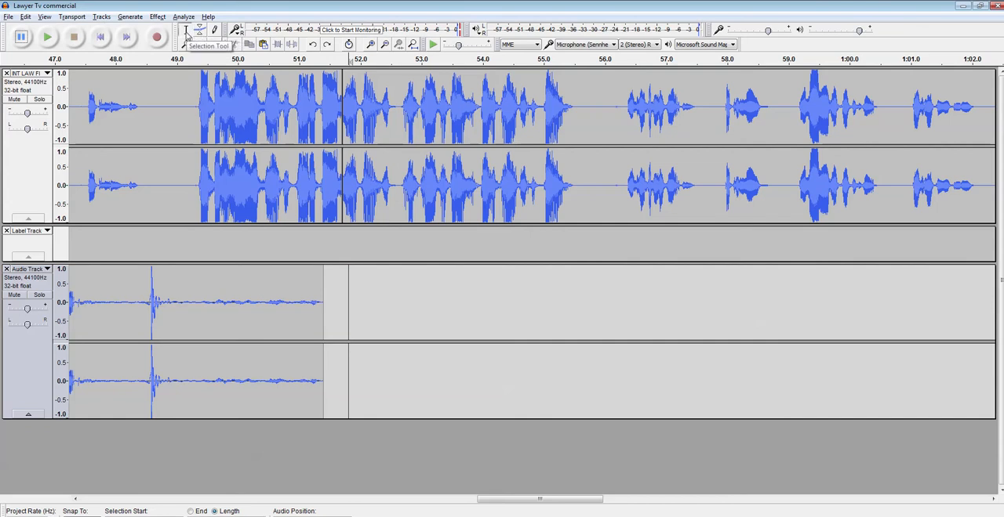
left_click_drag(194, 125, 586, 180)
left_click(609, 275)
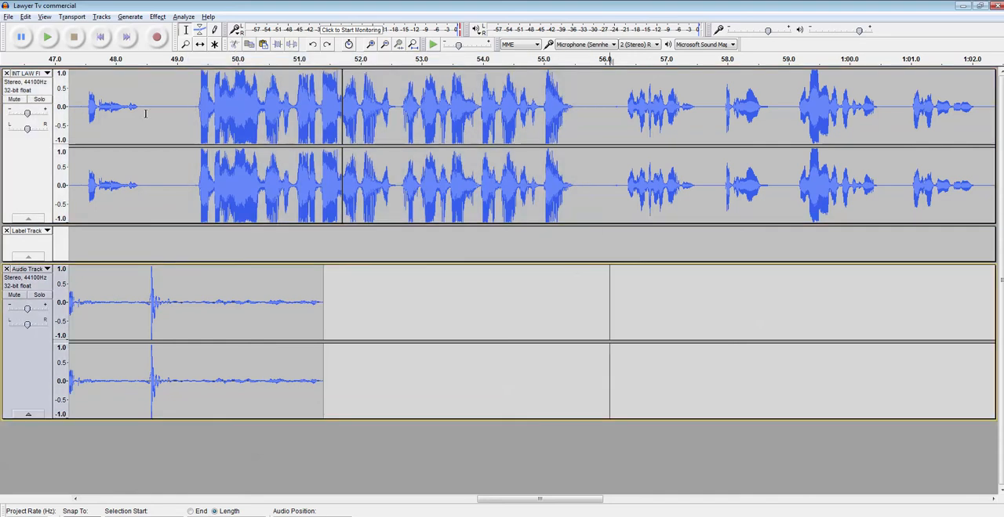
left_click(531, 329)
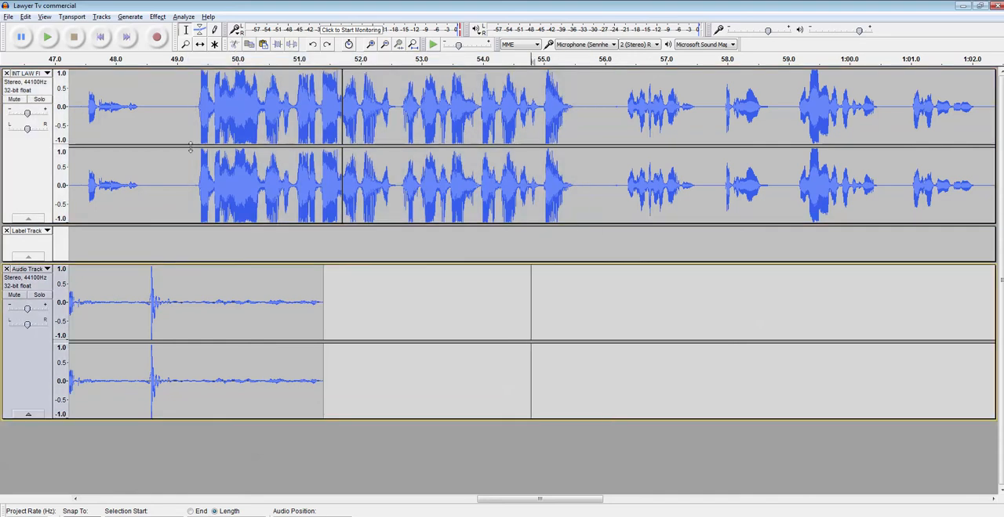
Step: Select the narration from about 47.4 to 48.6 seconds, review the available effects and generators, and select the gap from about 48.5 to 49.2 seconds
left_click(152, 104)
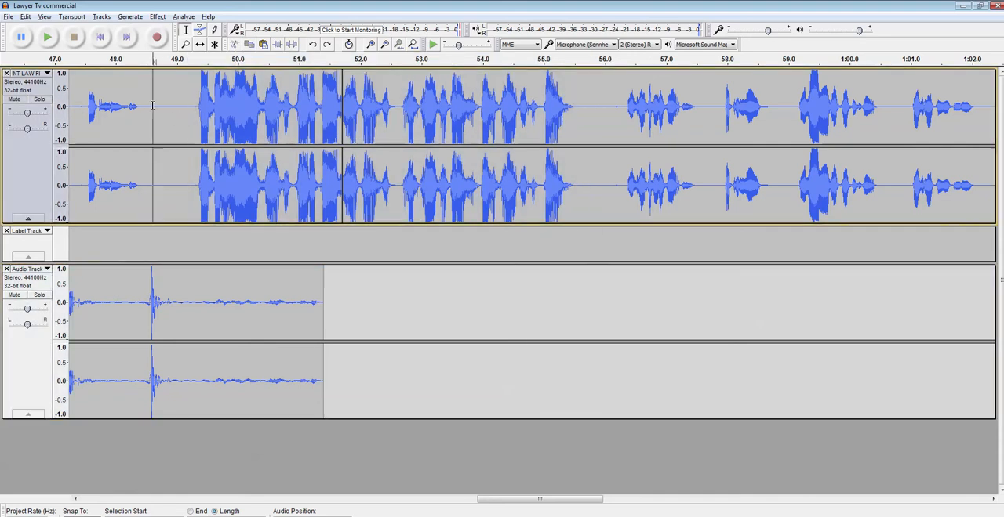
left_click_drag(152, 104, 79, 116)
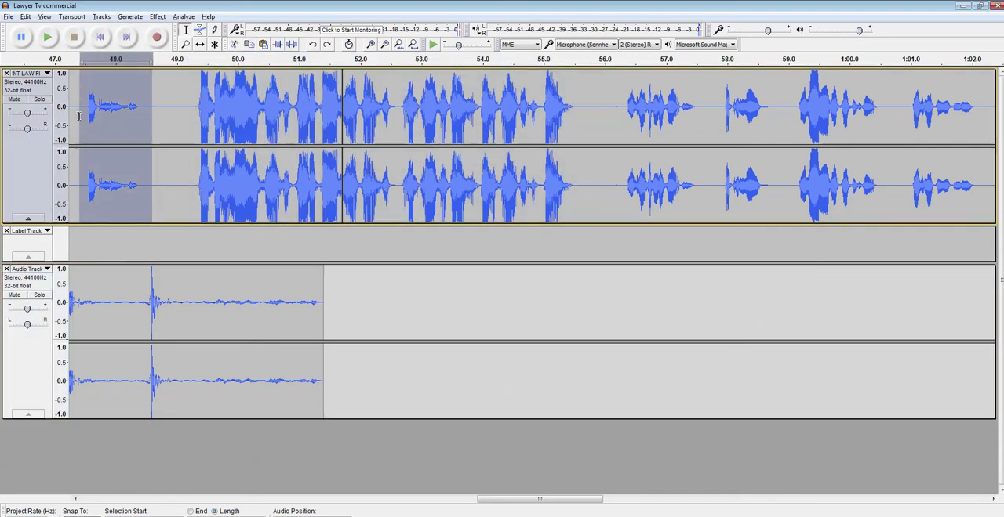
left_click(157, 16)
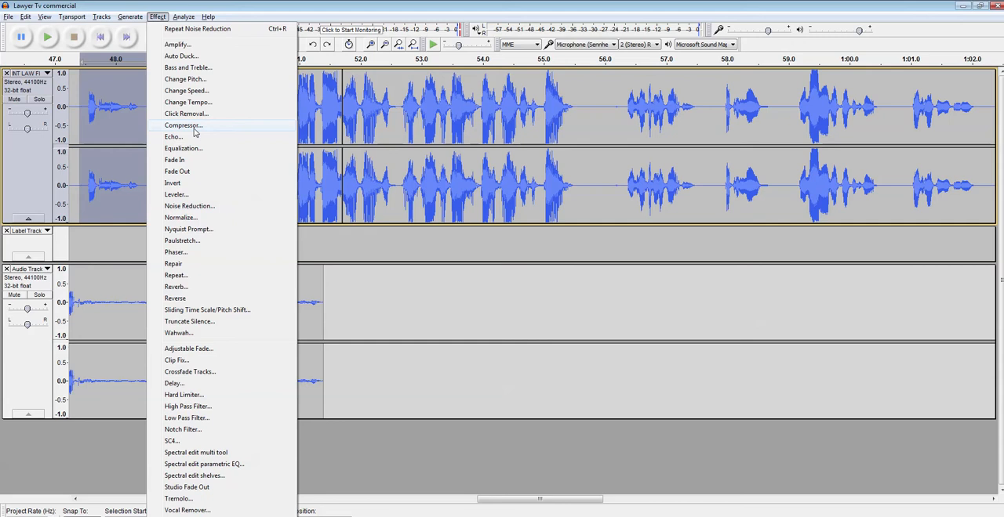
mouse_move(124, 19)
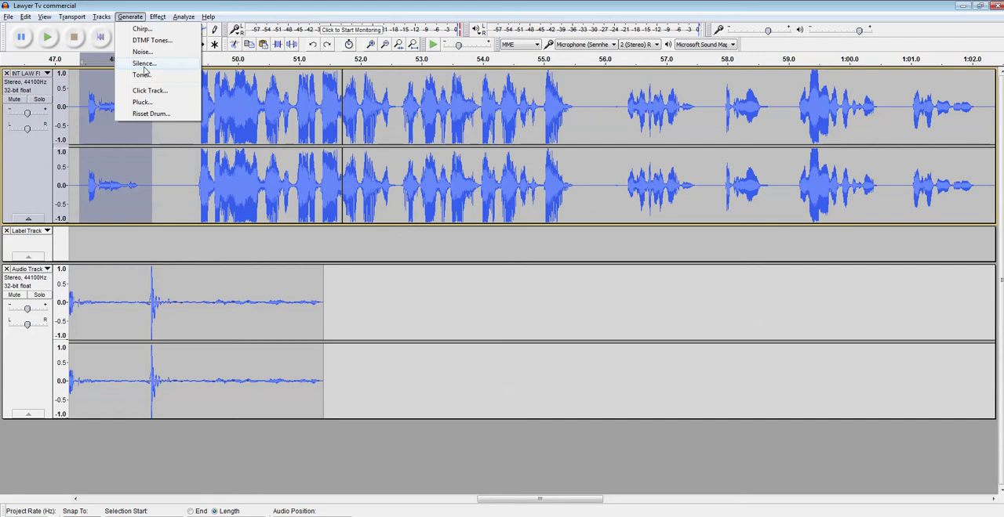
left_click(165, 143)
left_click_drag(146, 105, 188, 104)
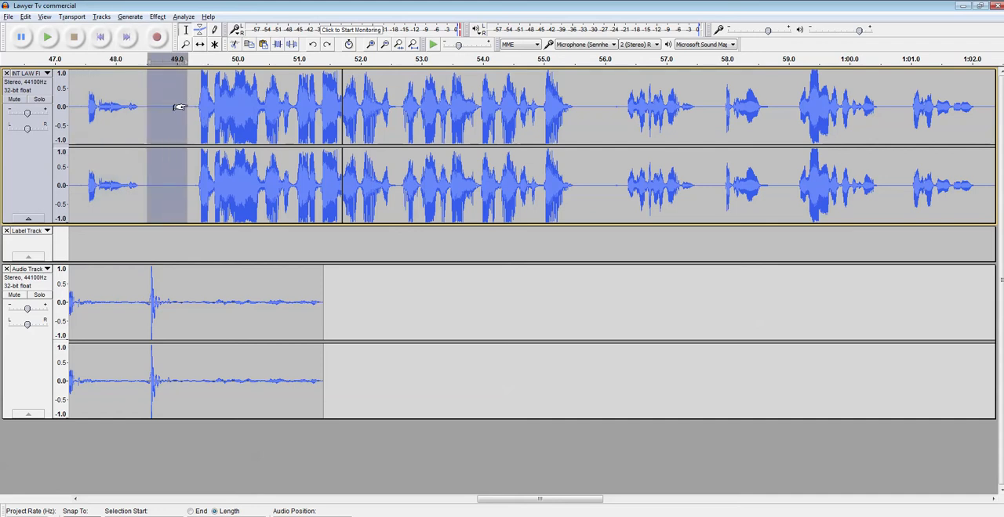
Step: Replace the recorded take from about 47.8 to 49.9 seconds, including its spike, with generated silence of the selection's length
left_click(135, 301)
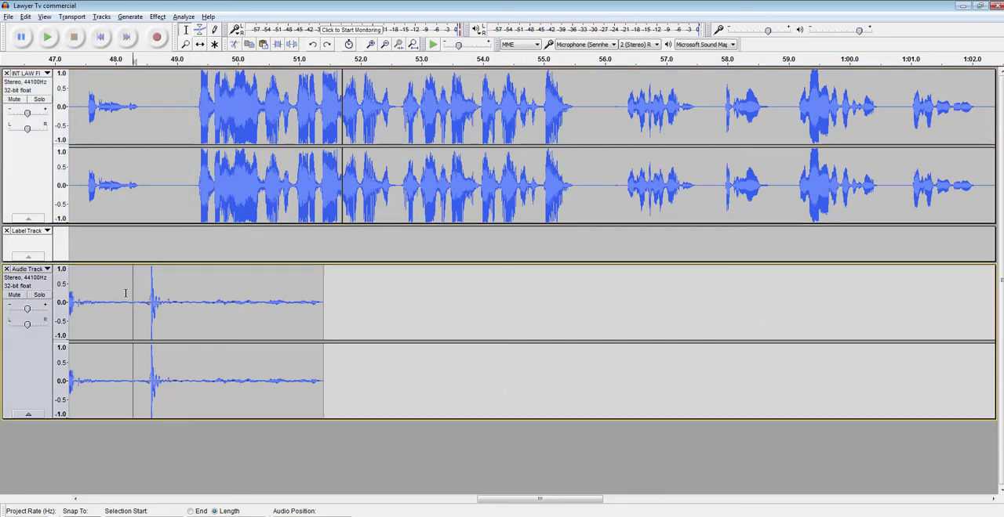
left_click_drag(106, 297, 233, 309)
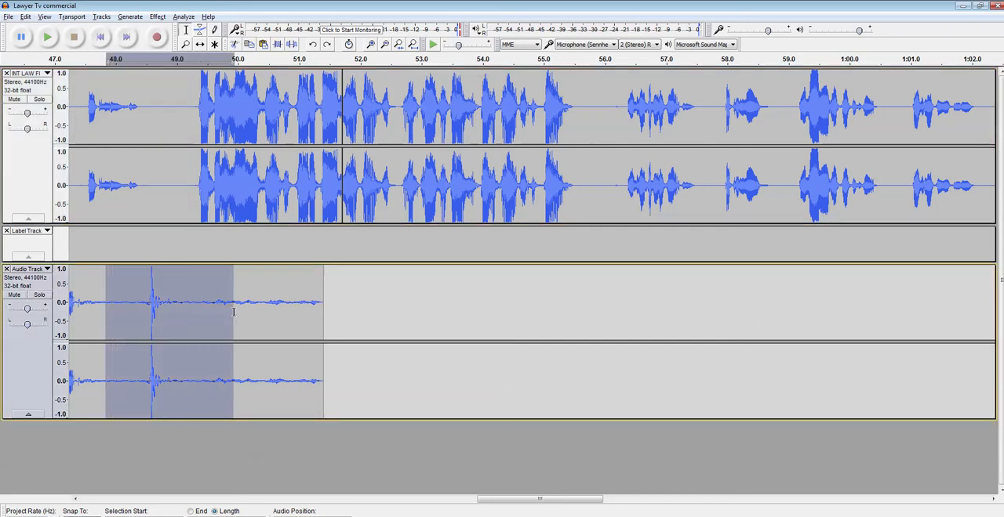
left_click(129, 16)
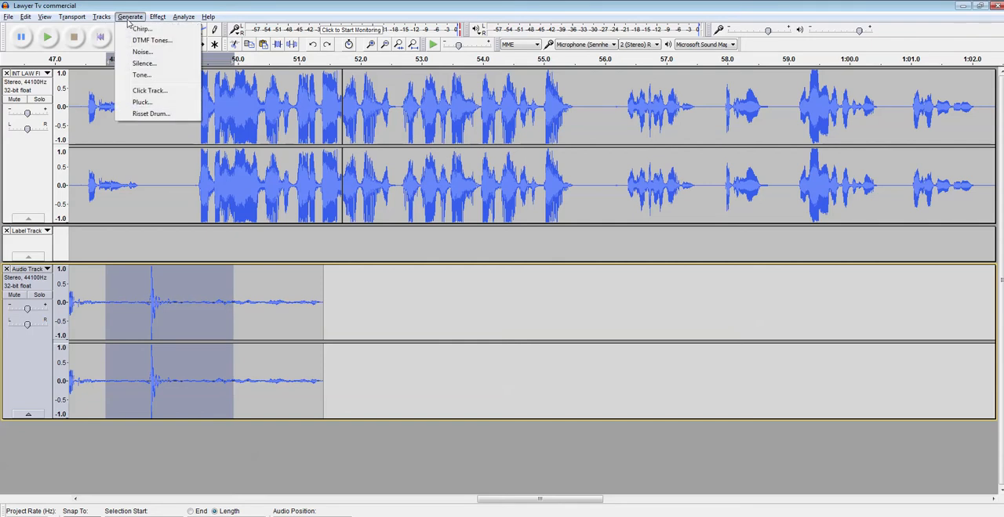
left_click(146, 63)
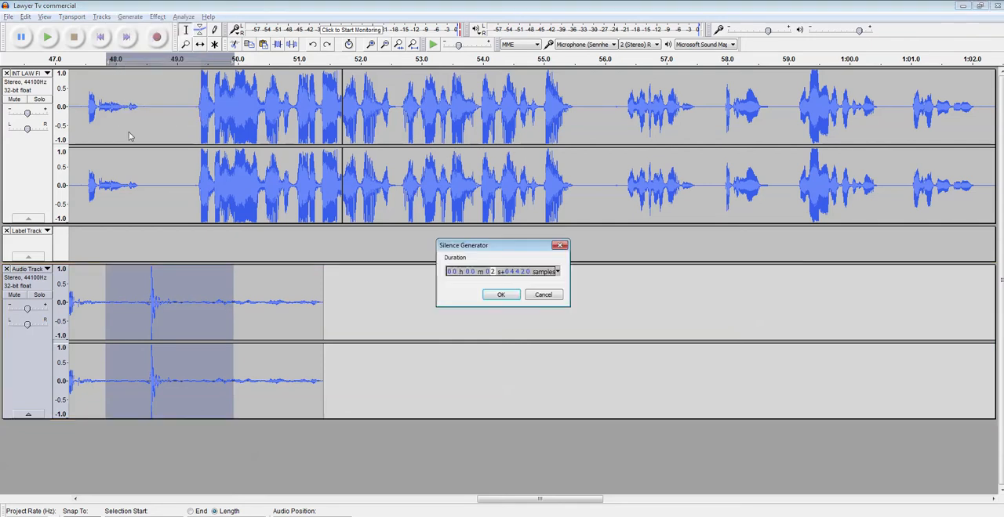
left_click(502, 295)
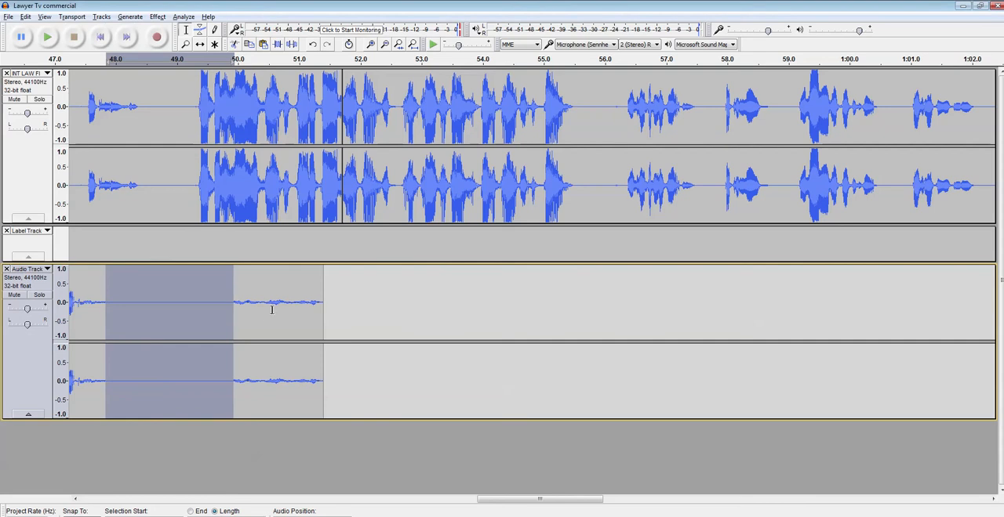
Step: Play the recorded take from about 47.4 seconds, first together with the narration and once more with the narration track muted
left_click(75, 306)
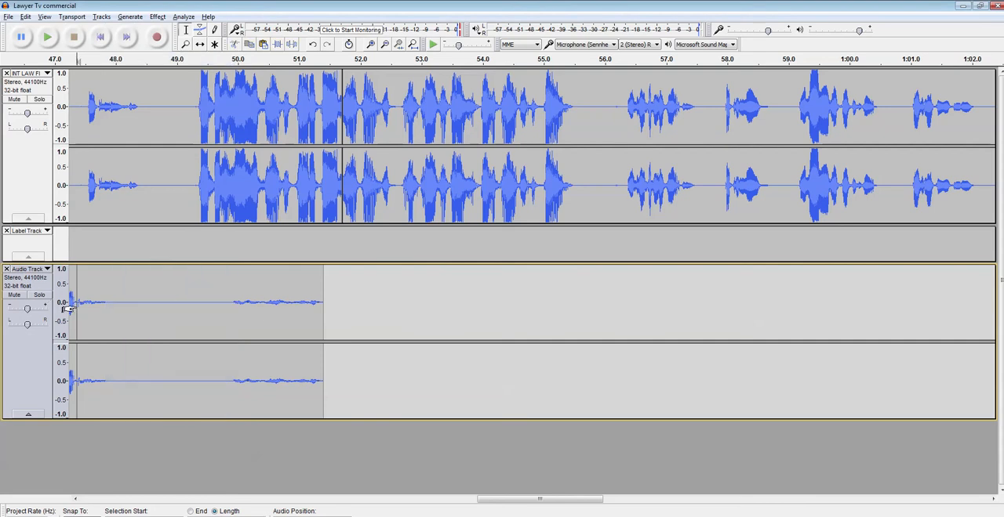
key("space")
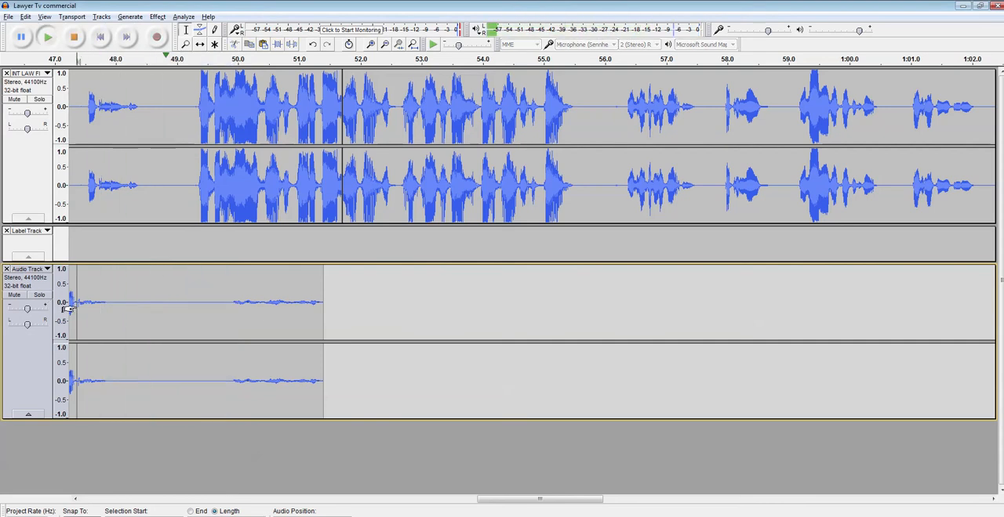
key("space")
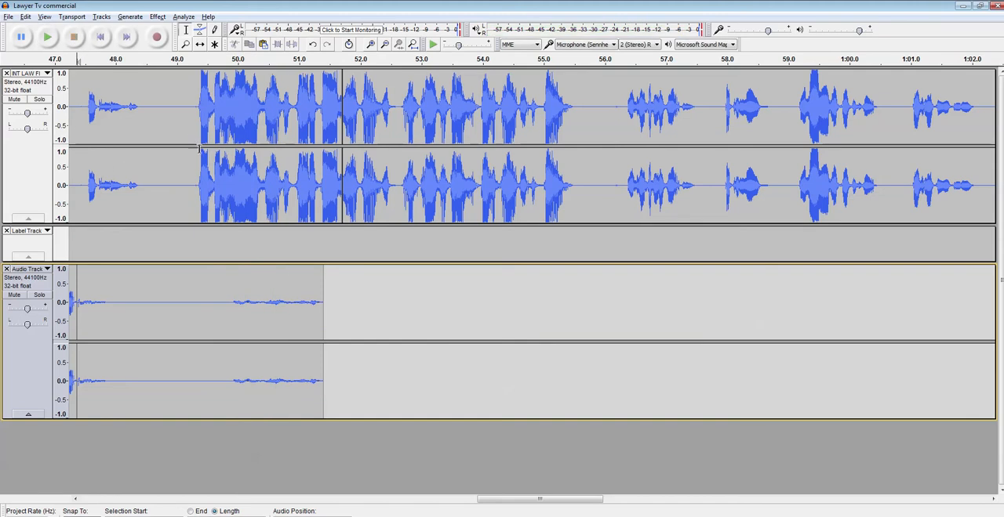
left_click(15, 100)
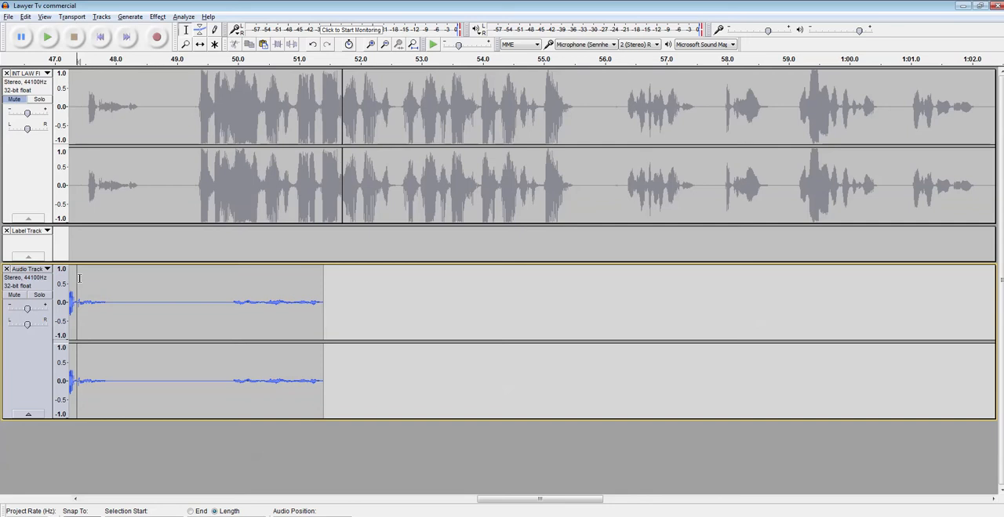
key("space")
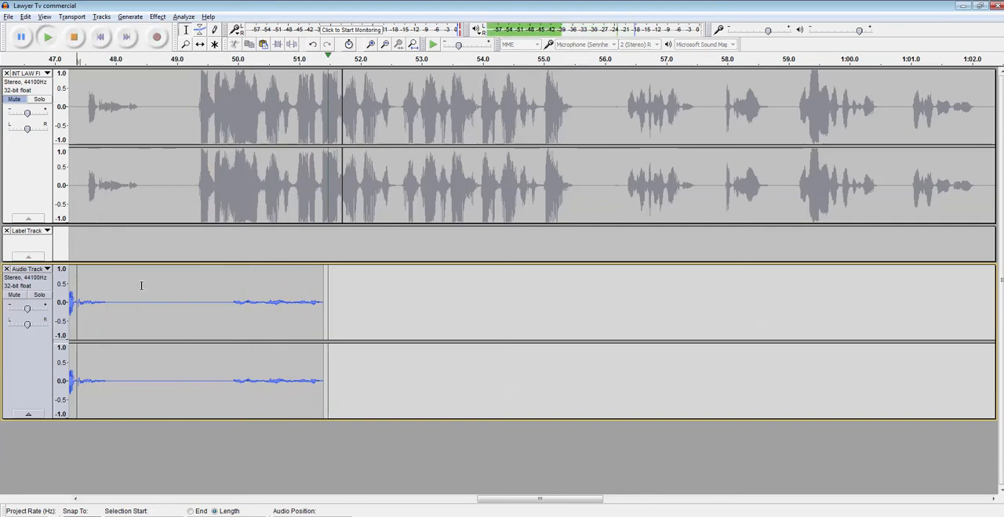
left_click(74, 40)
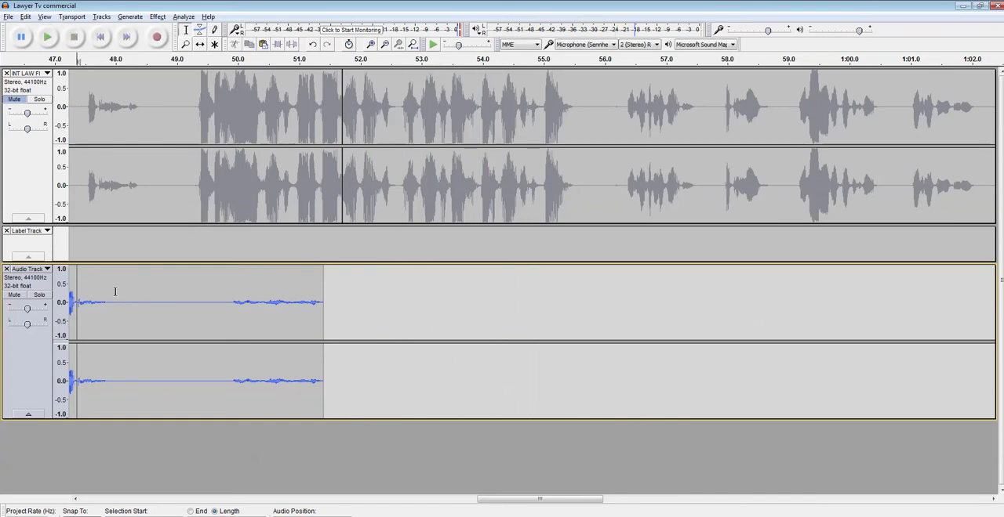
Step: Delete the recorded audio track and unmute the narration track
left_click(7, 270)
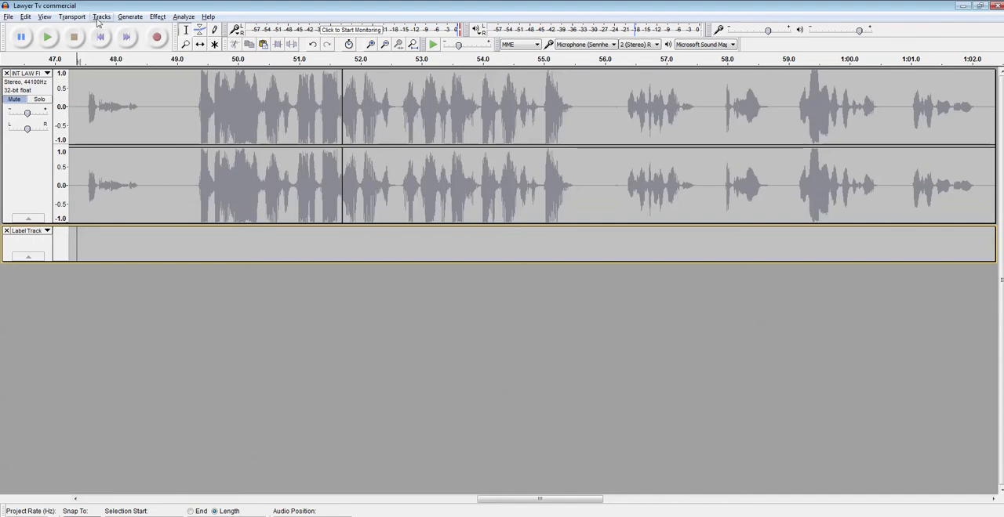
left_click(25, 105)
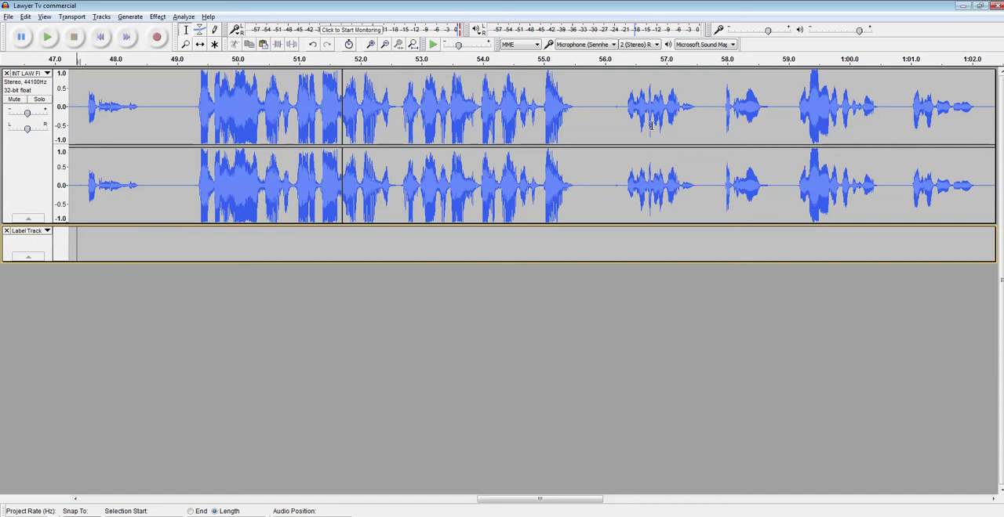
Step: Play the narration track from about 47.4 seconds
left_click(76, 110)
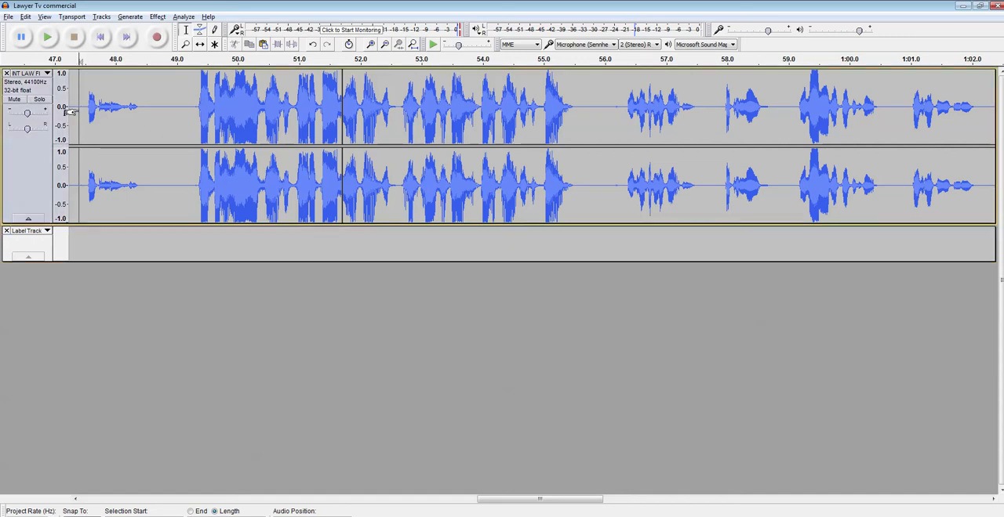
left_click(47, 36)
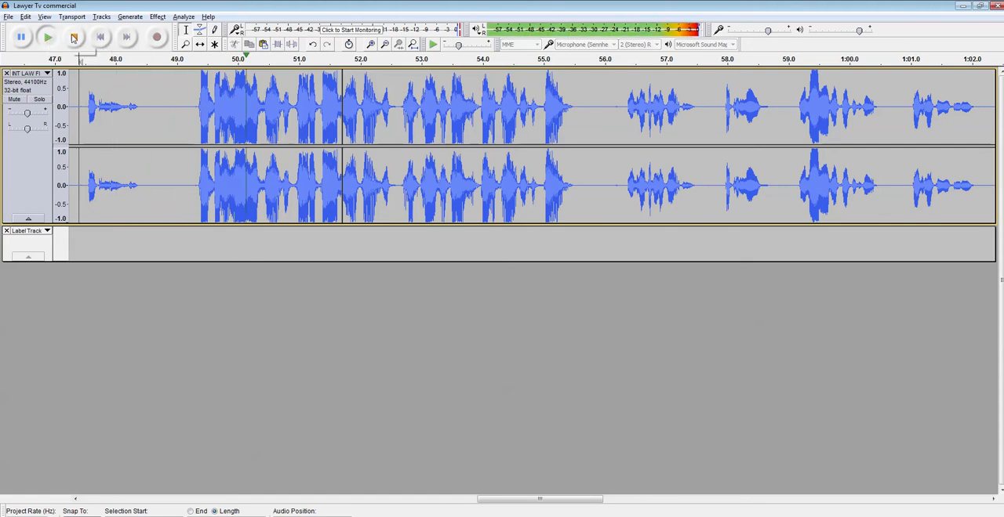
left_click(75, 38)
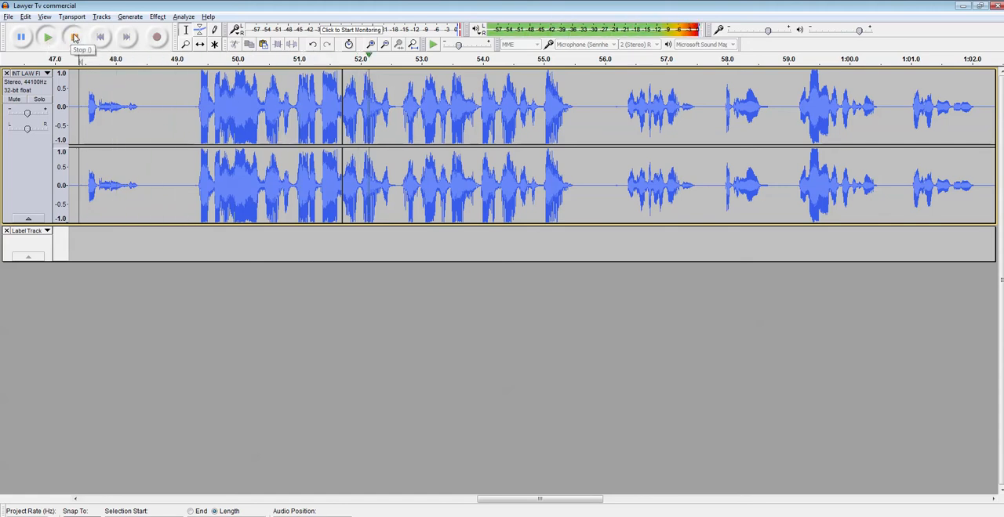
Step: Try a higher gain on the narration track while playing it, and return the gain to its centre level
left_click_drag(27, 115, 43, 118)
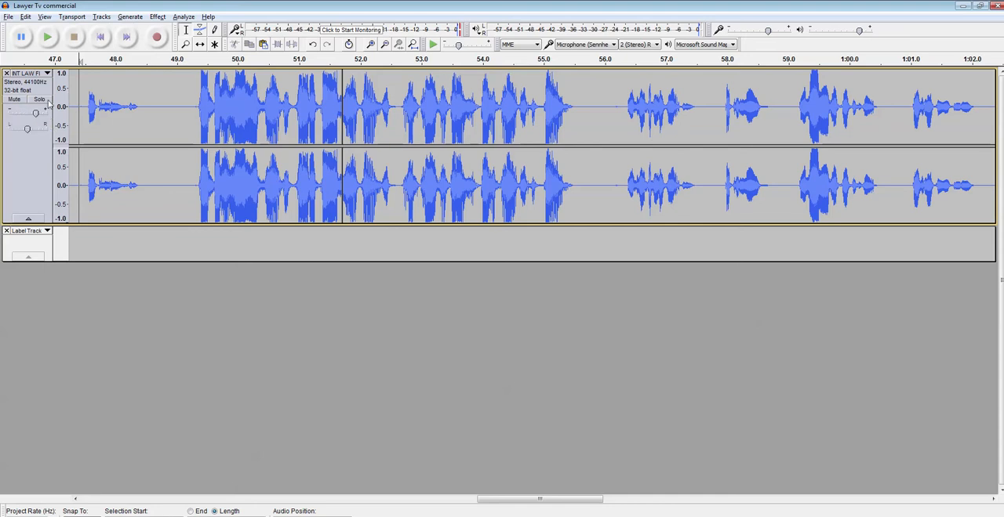
left_click(50, 45)
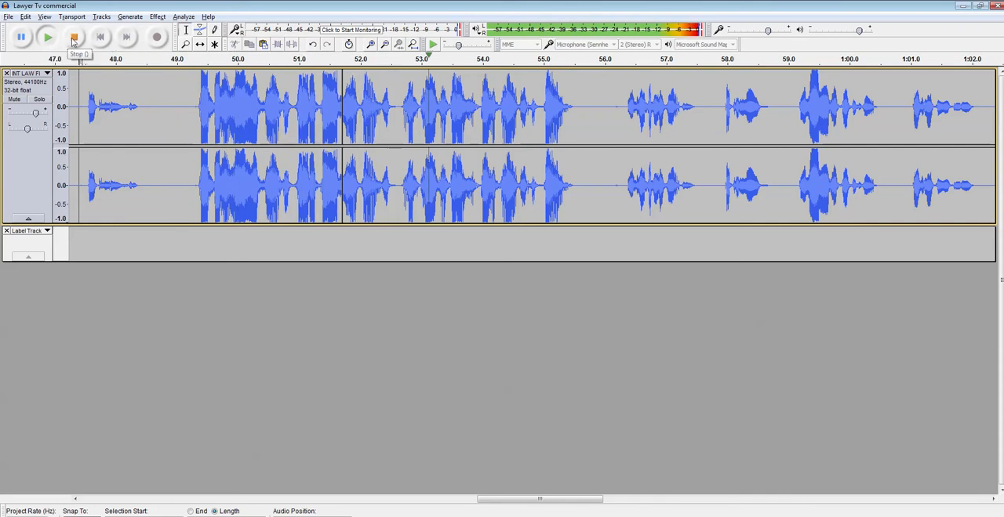
left_click(73, 37)
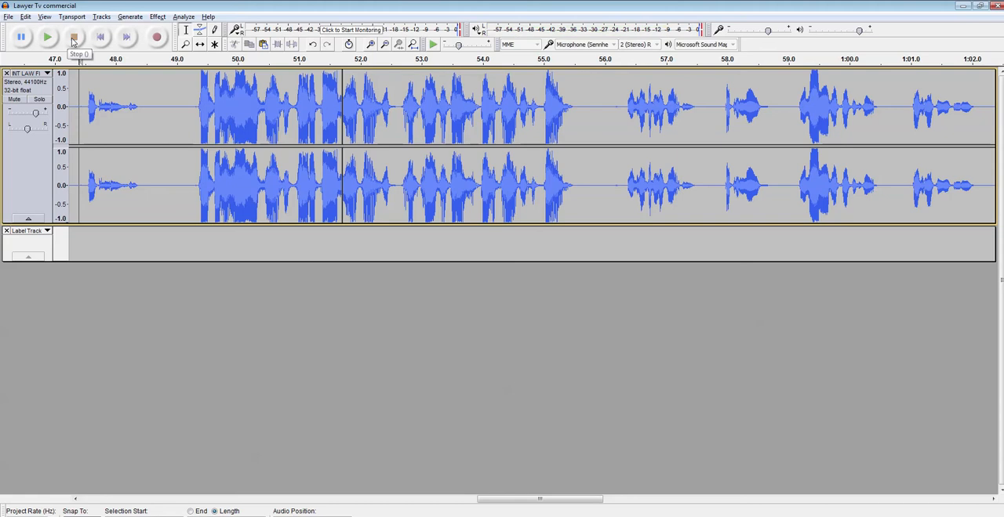
left_click_drag(36, 114, 24, 112)
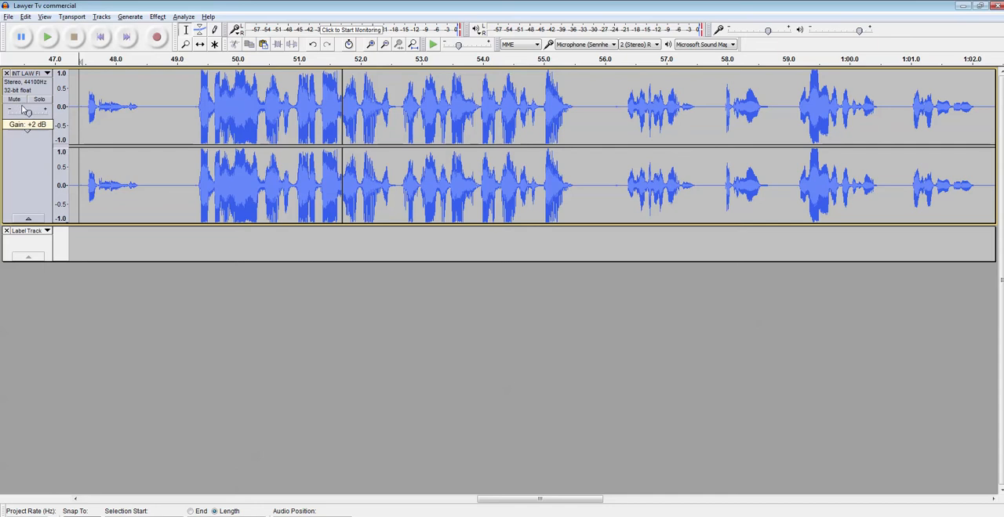
left_click_drag(26, 112, 27, 112)
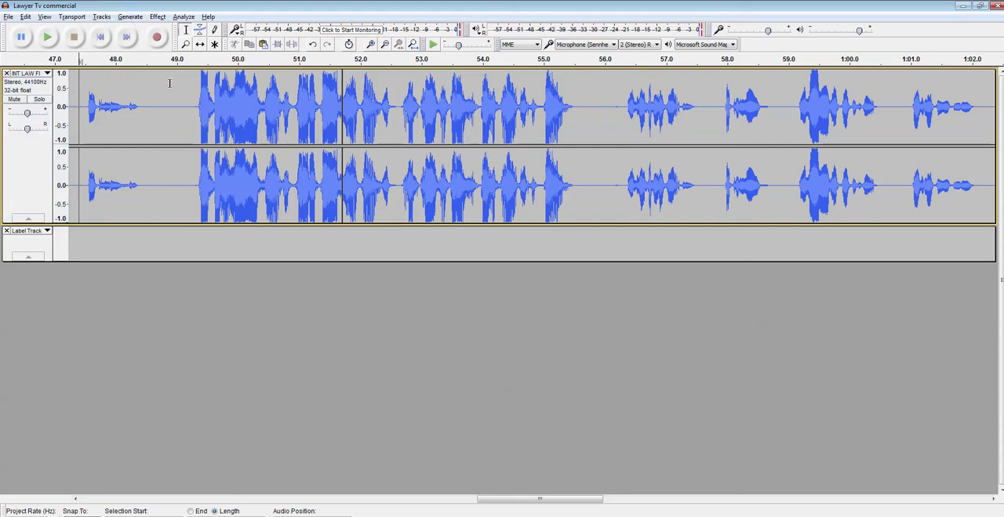
Step: Convert the stereo narration track to mono
left_click(156, 16)
mouse_move(131, 18)
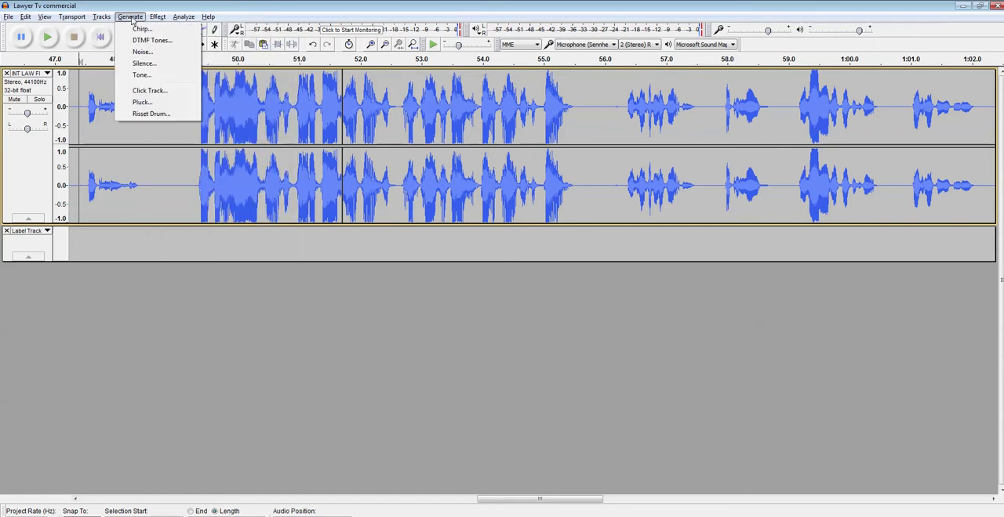
left_click(131, 16)
left_click(156, 16)
mouse_move(103, 16)
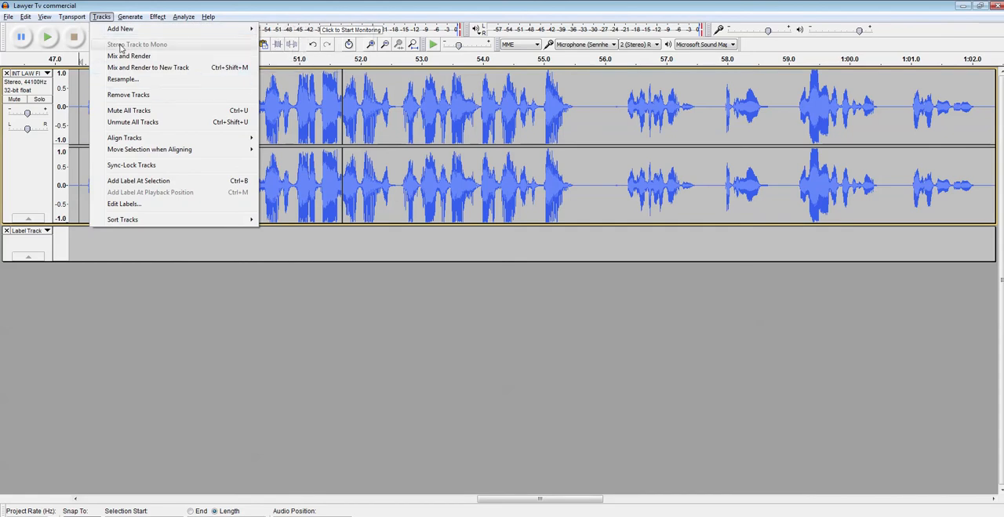
left_click(166, 326)
left_click(85, 107)
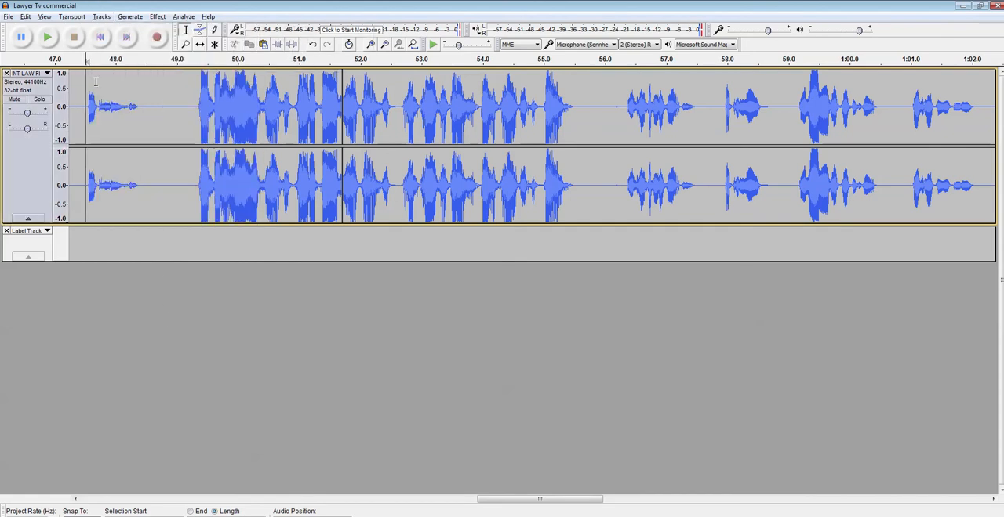
left_click(102, 21)
left_click(134, 44)
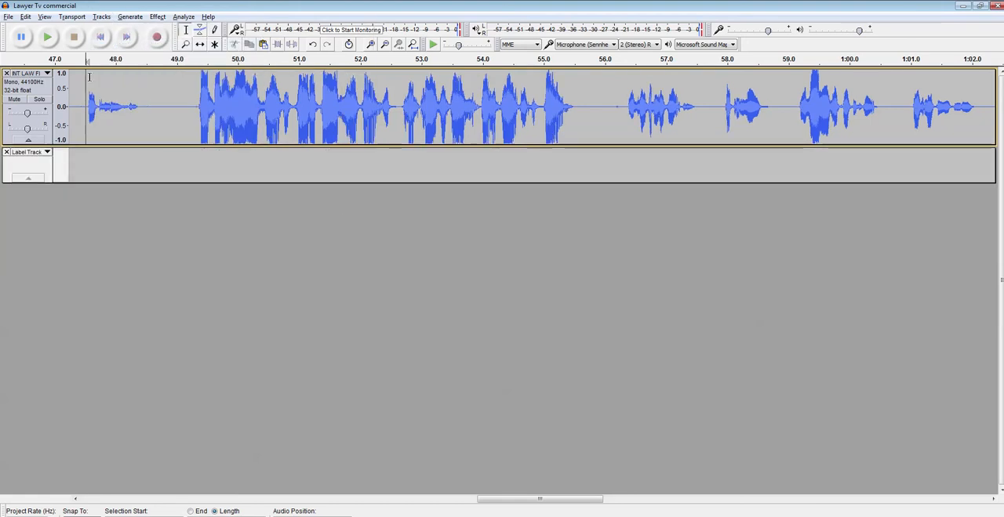
Step: Play the mono narration from about 47.5 seconds, and again near its beginning from about 0.7 seconds
left_click(49, 37)
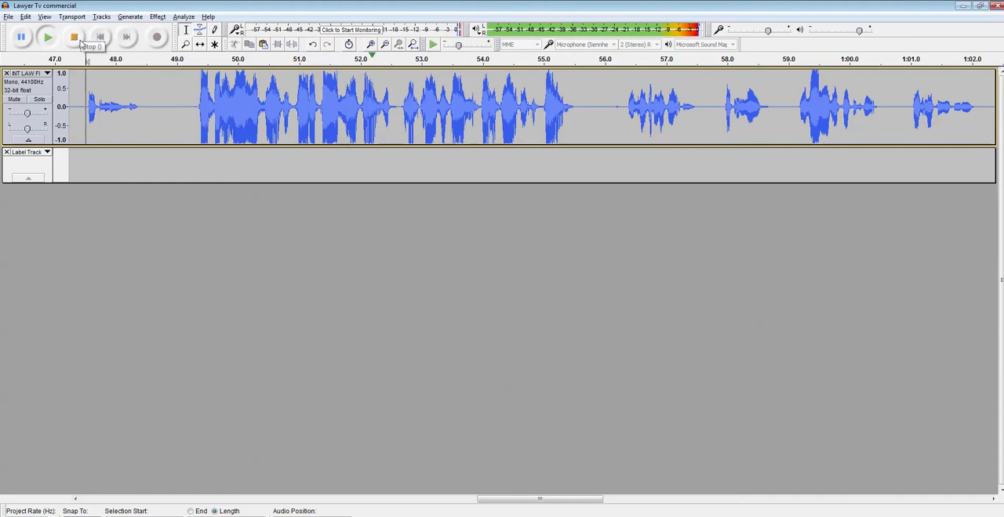
left_click(76, 39)
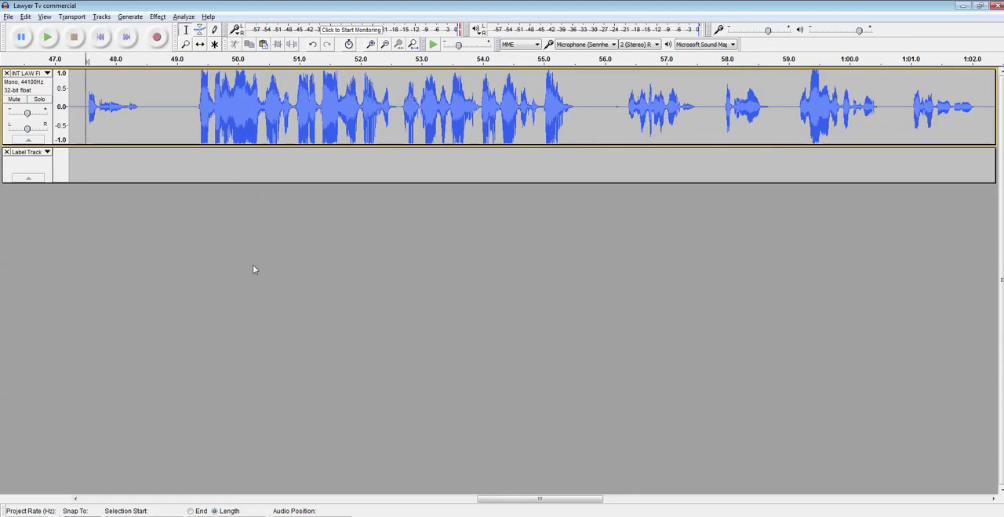
key("Home")
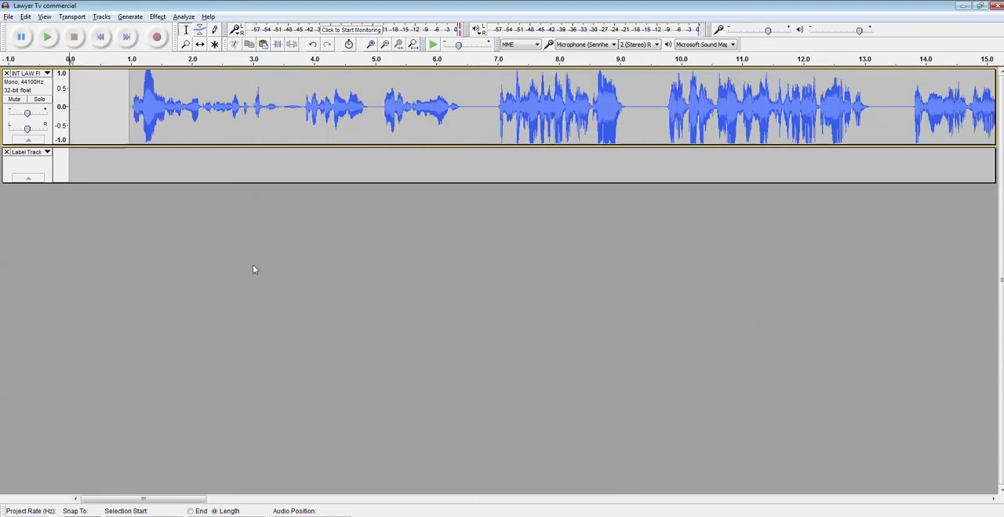
left_click(112, 119)
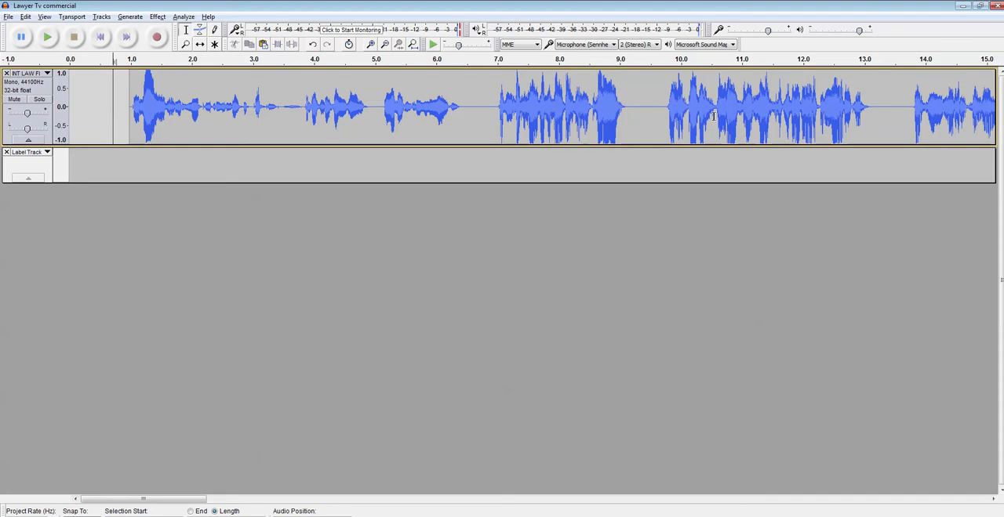
key("space")
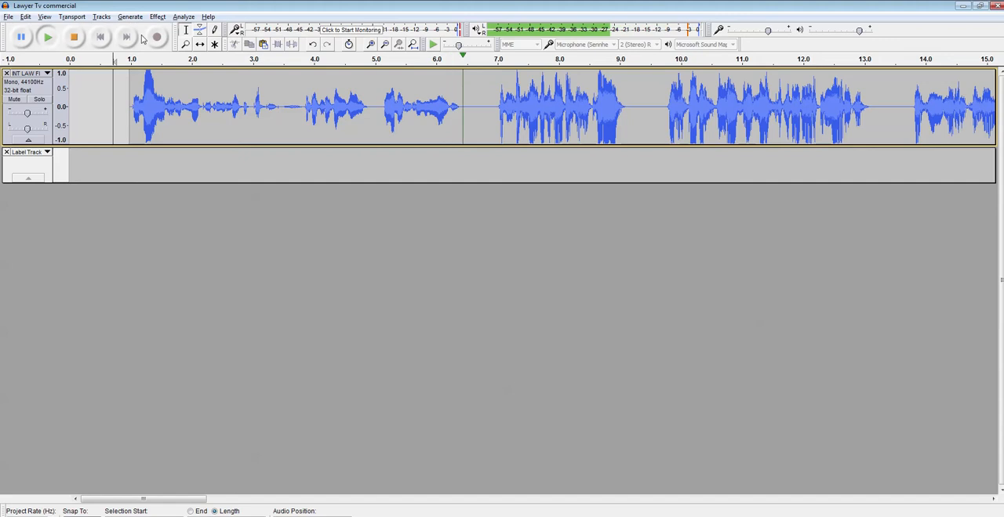
left_click(74, 38)
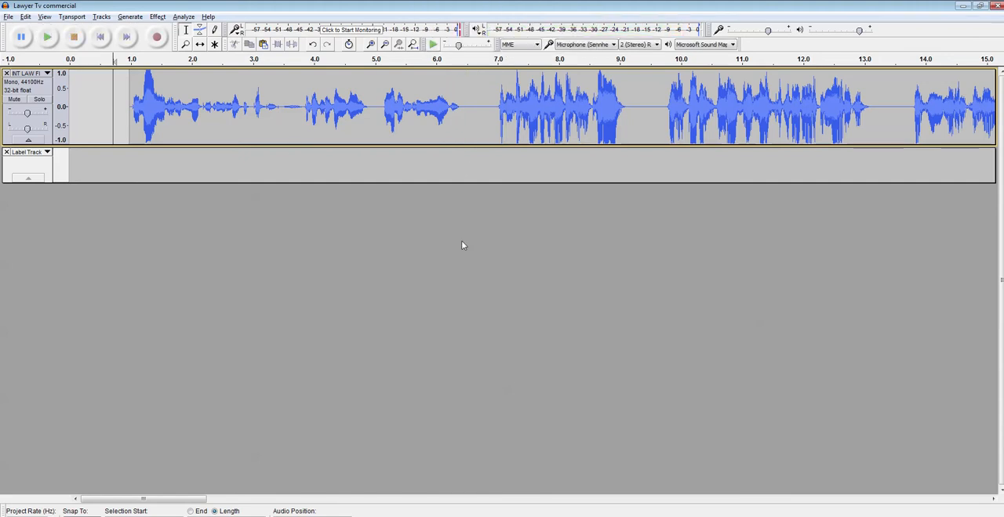
Step: Select the short sound near the end of the narration, from about 1:40.89 to 1:41.18
left_click_drag(141, 500, 401, 341)
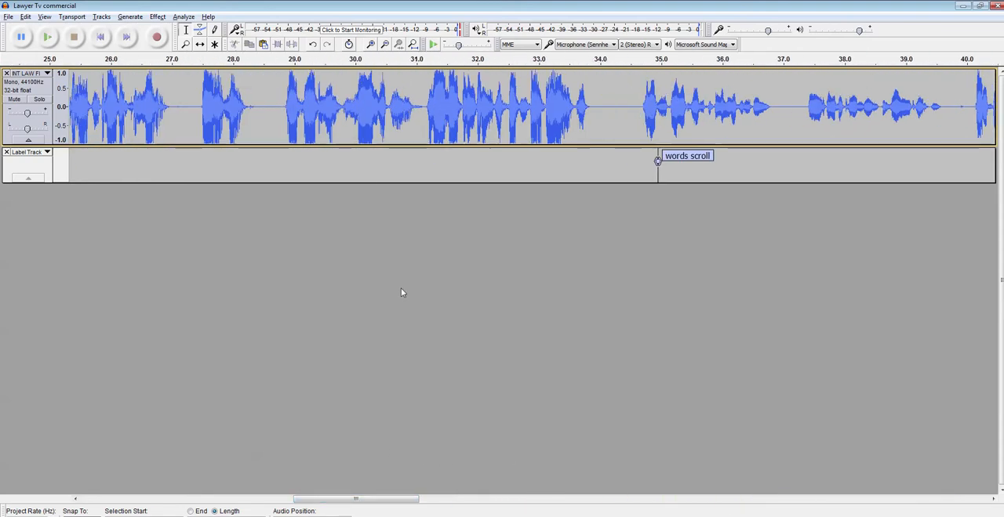
key("ctrl+3")
key("ctrl+3")
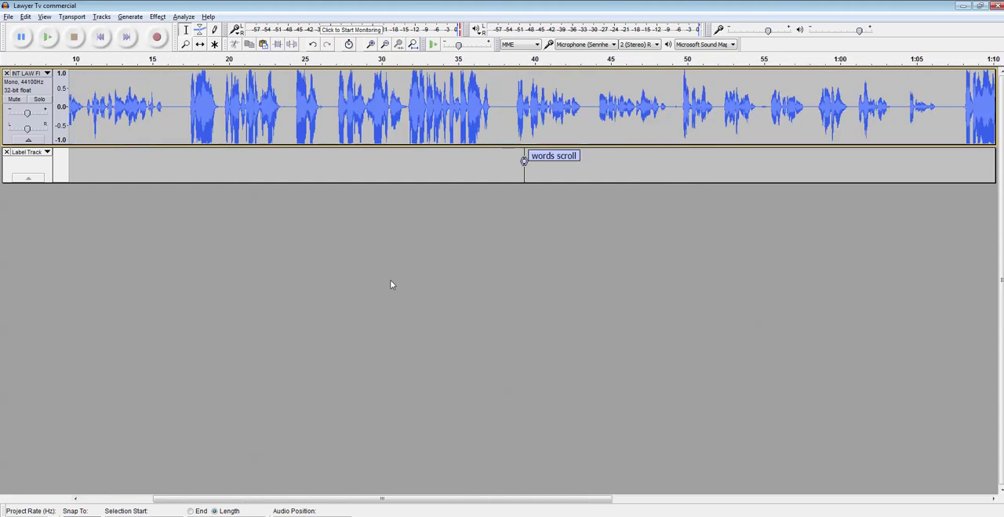
key("ctrl+3")
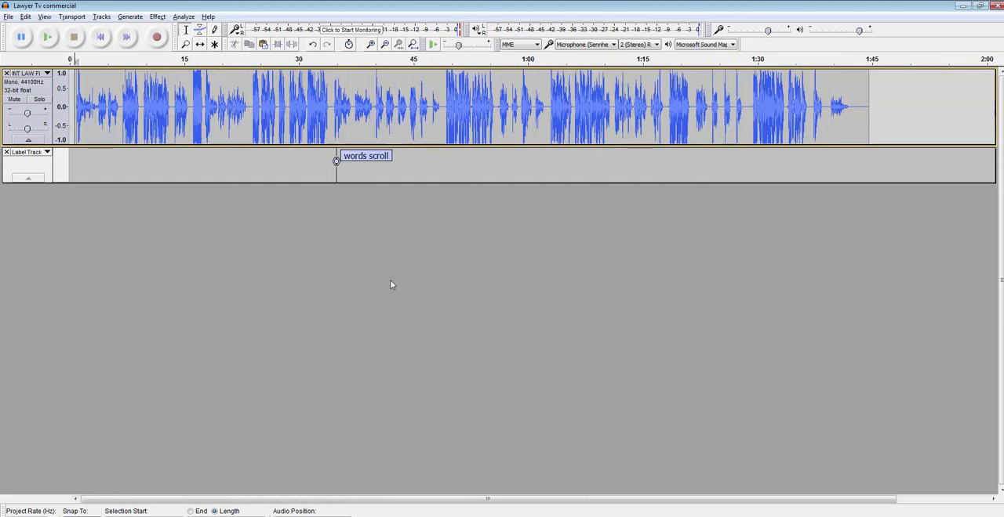
key("ctrl+3")
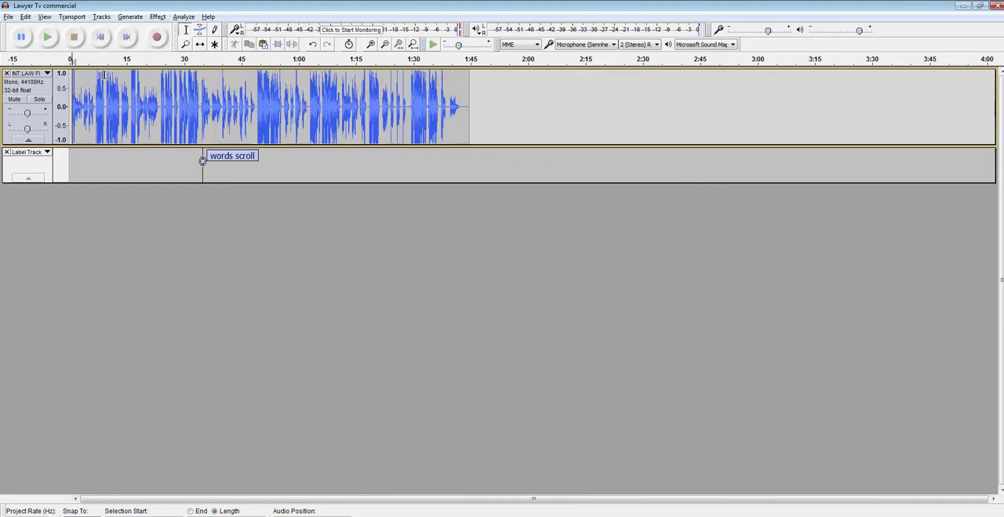
key("ctrl+1")
key("ctrl+1")
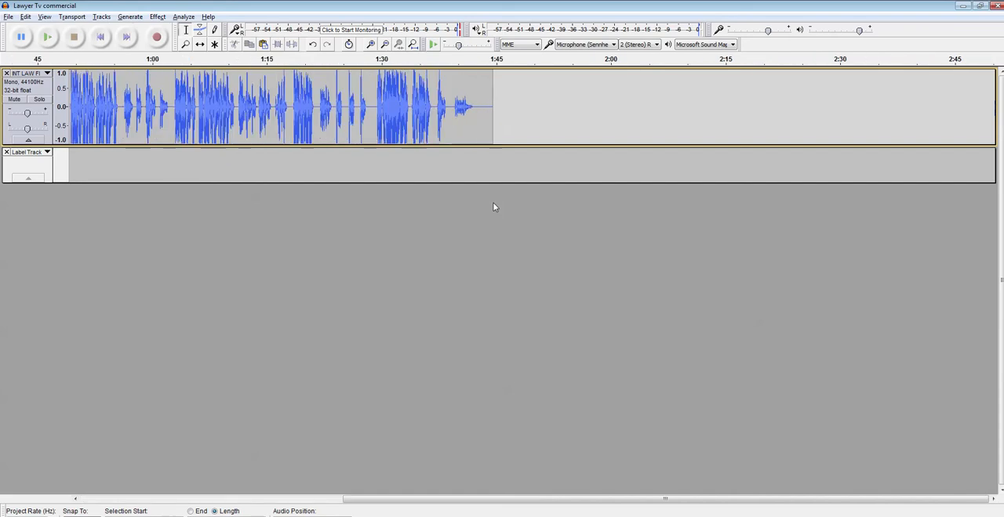
scroll(492, 204, "up", 5)
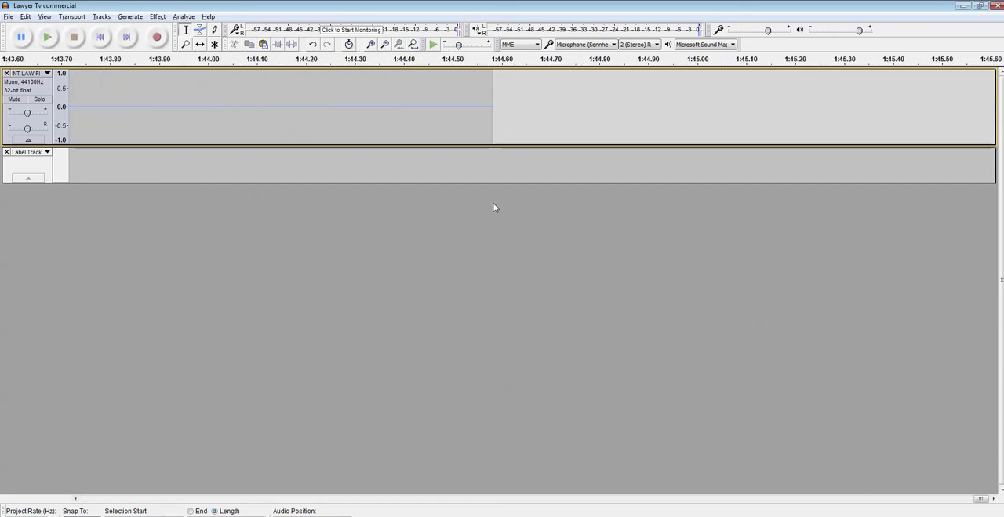
left_click_drag(981, 499, 944, 502)
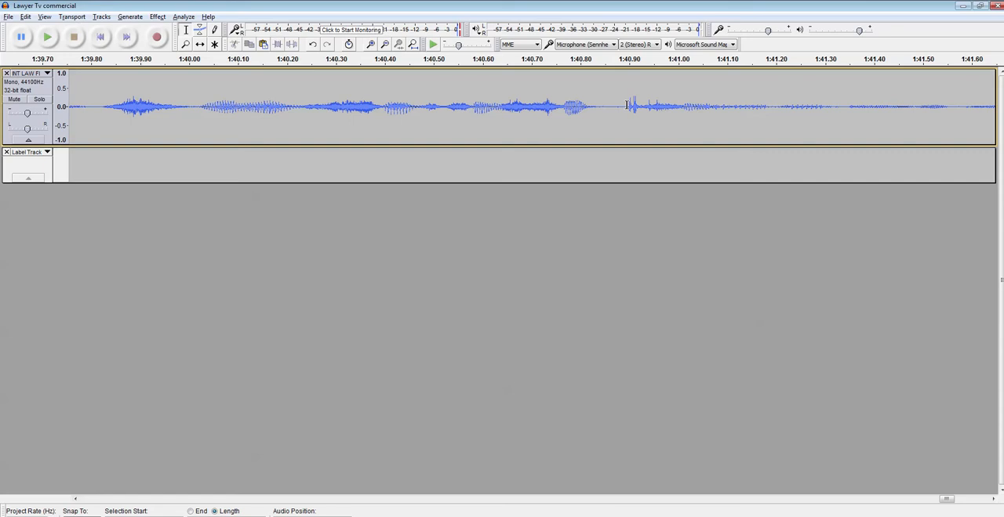
left_click_drag(624, 109, 769, 111)
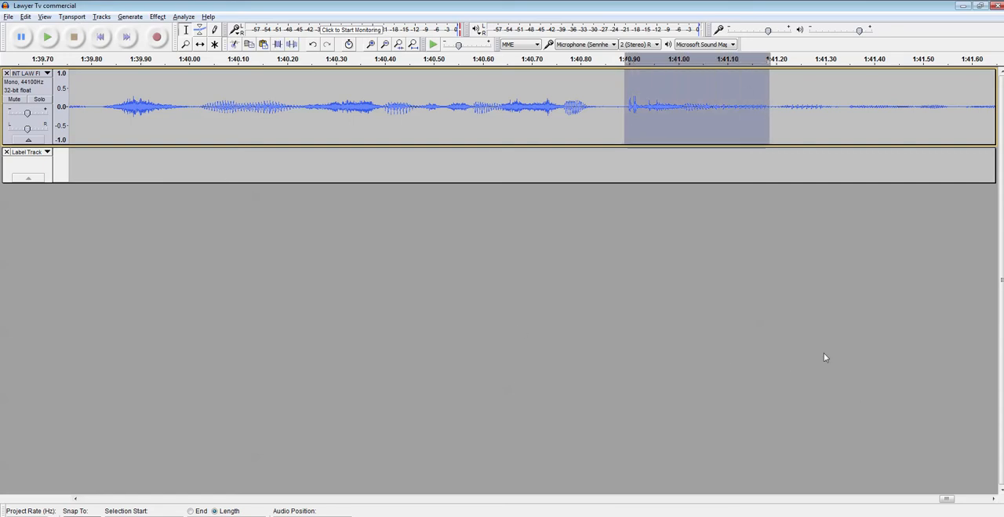
key("ctrl+3")
key("ctrl+3")
key("ctrl+3")
key("ctrl+3")
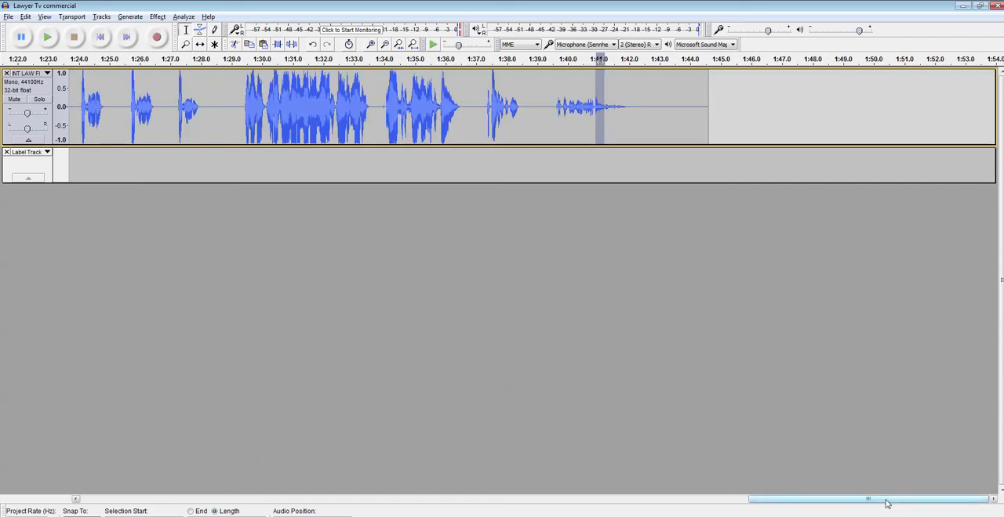
Step: Switch to the YouTube Audio Library in the browser and look through the Silent Partner tracks, expanding Believer and Get Back
left_click_drag(886, 503, 159, 463)
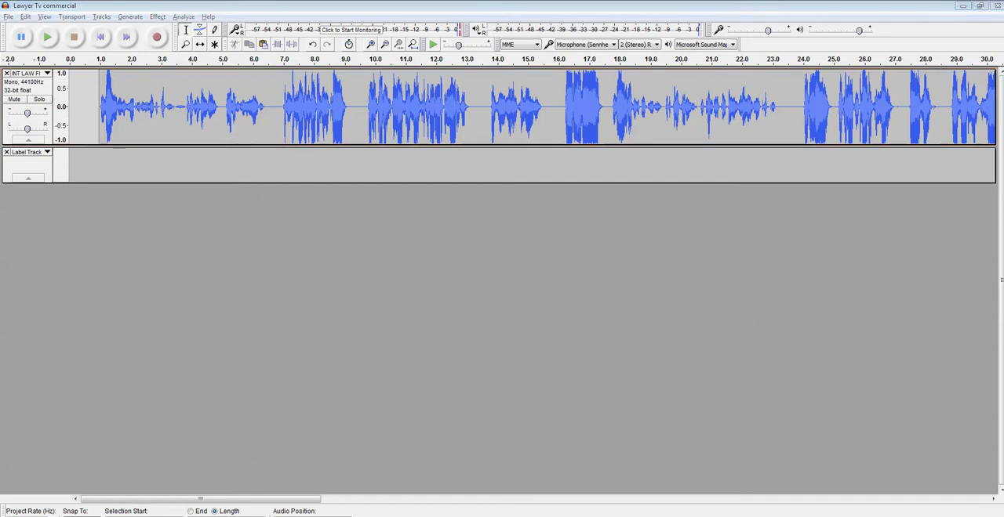
key("alt+Tab")
scroll(727, 414, "up", 10)
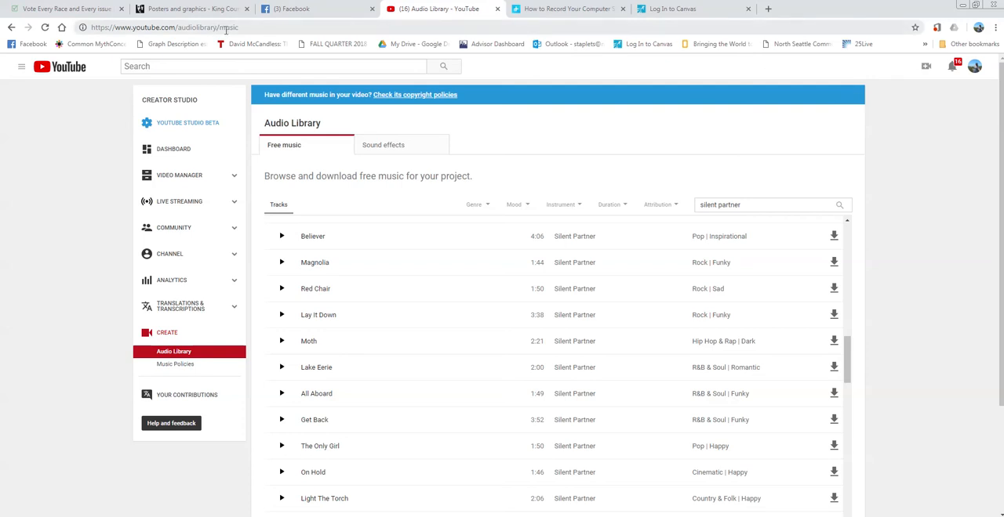
left_click(362, 237)
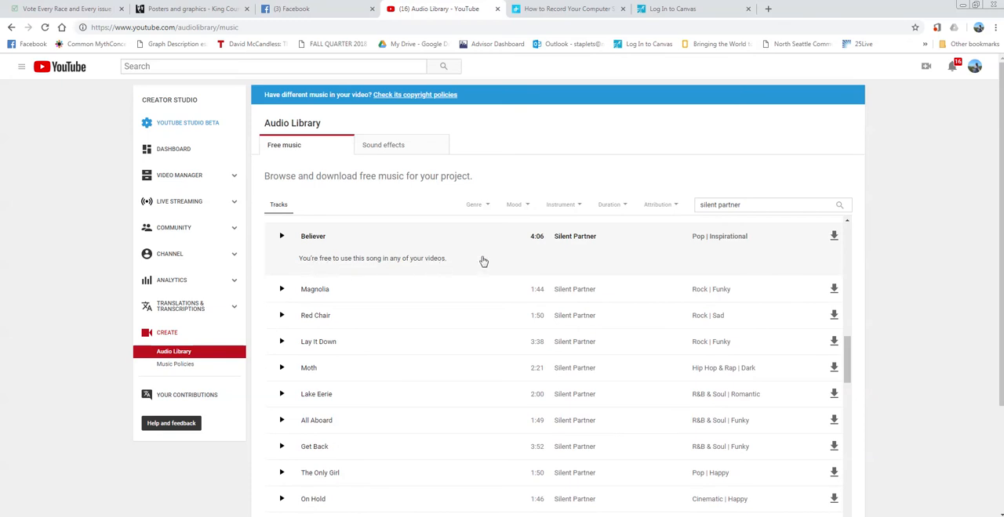
scroll(459, 298, "down", 3)
left_click(384, 339)
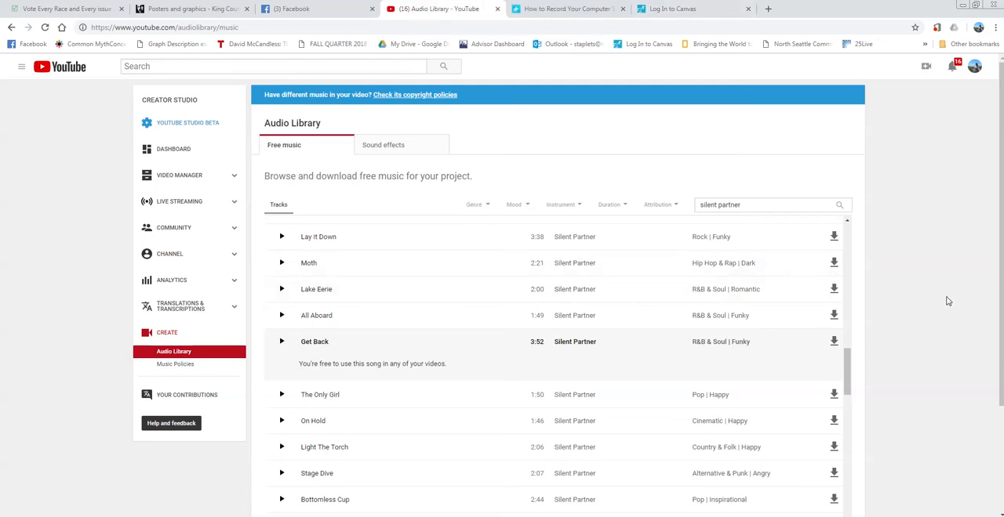
scroll(947, 301, "down", 2)
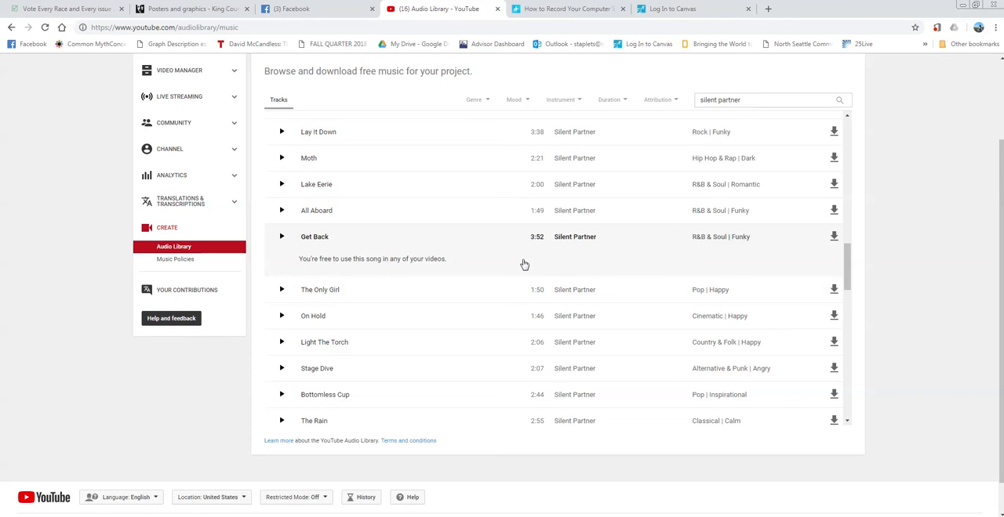
scroll(524, 264, "up", 1)
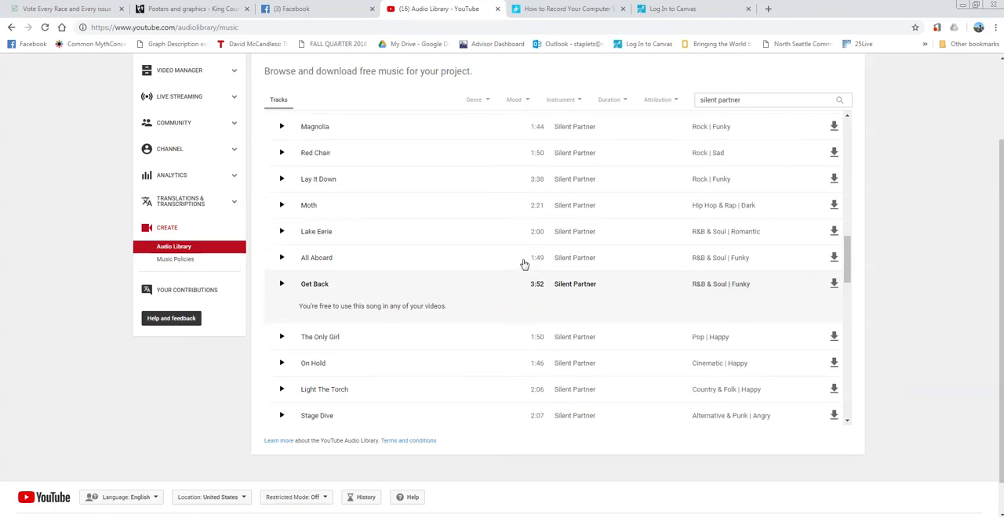
Step: Preview the Silent Partner track Sophomore Makeout from the free music list, and pause it
left_click_drag(847, 271, 848, 247)
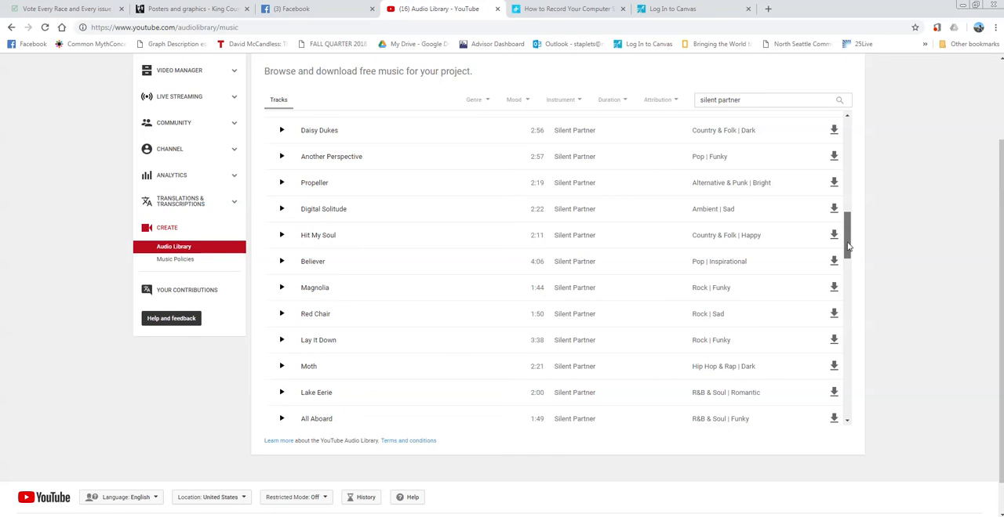
left_click_drag(849, 242, 852, 180)
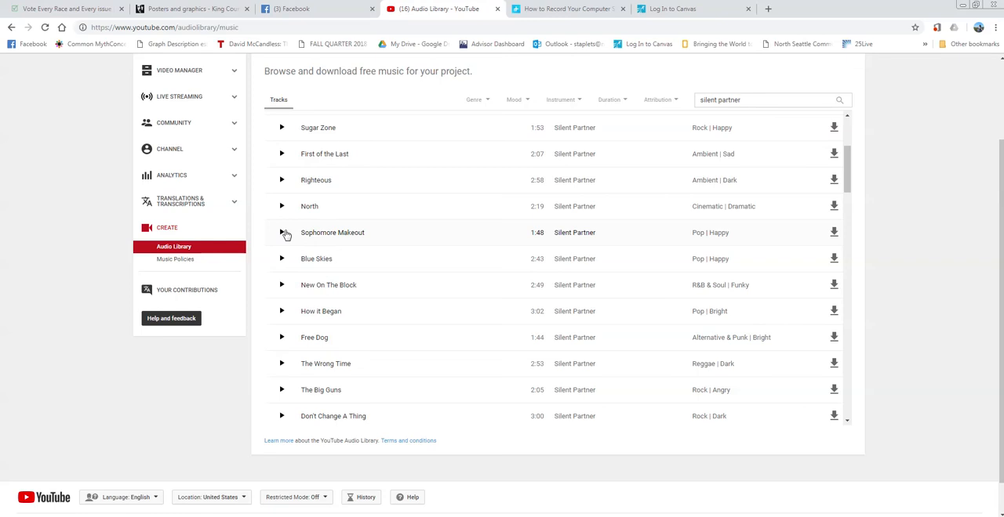
left_click(282, 233)
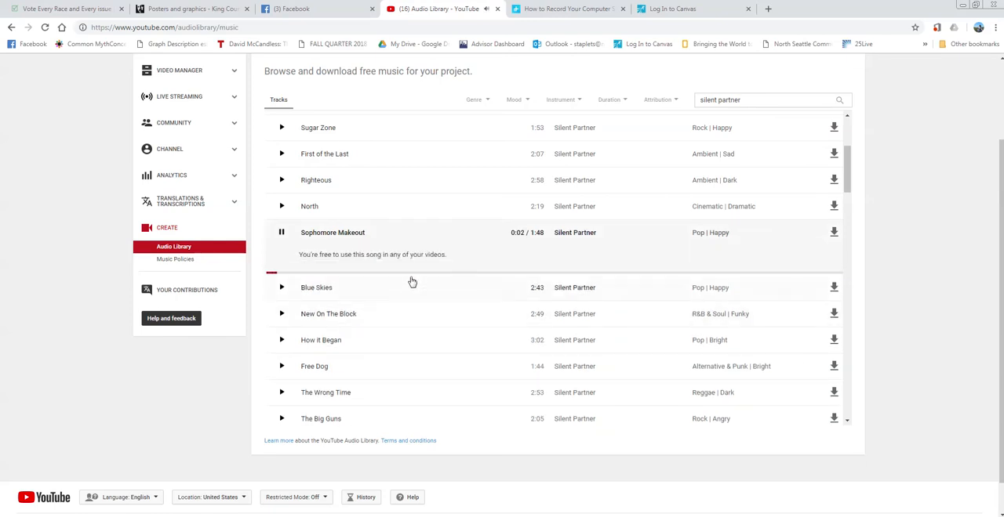
left_click(283, 234)
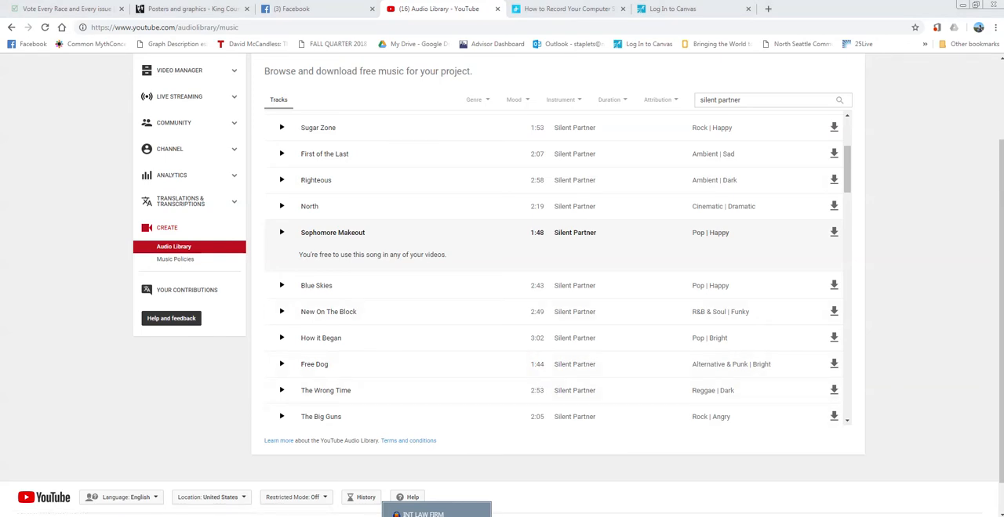
Step: Switch back to Audacity and import the audio file The_Great_Avenger from the Downloads folder into the project
left_click(433, 515)
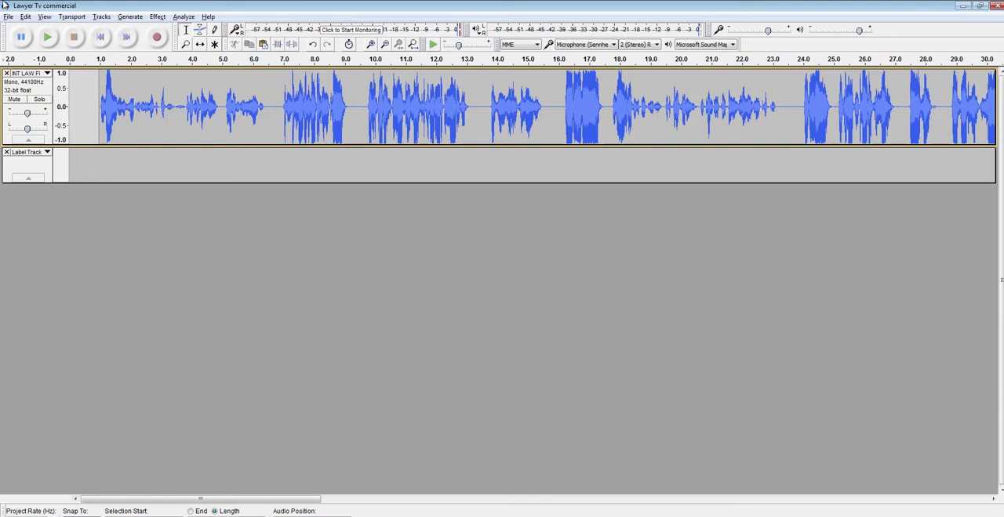
left_click(9, 18)
mouse_move(43, 153)
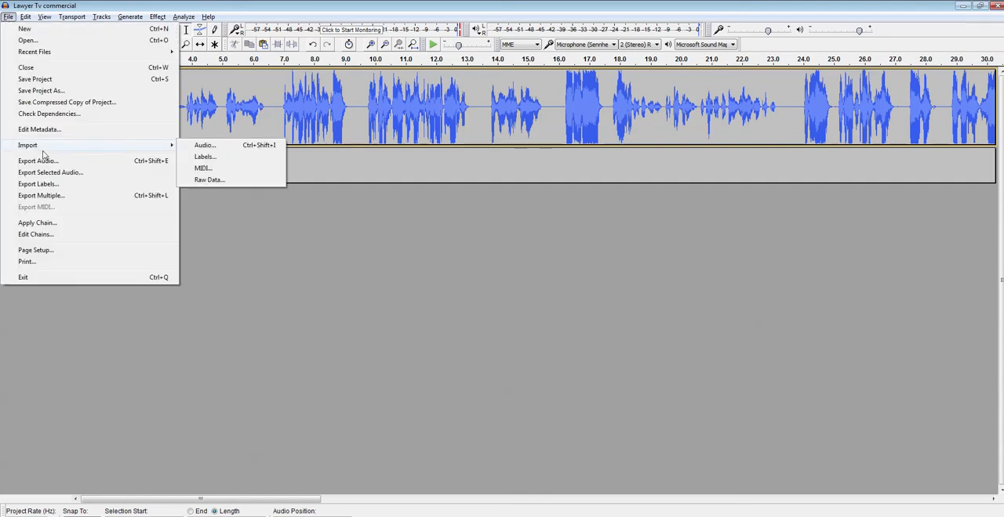
left_click(202, 146)
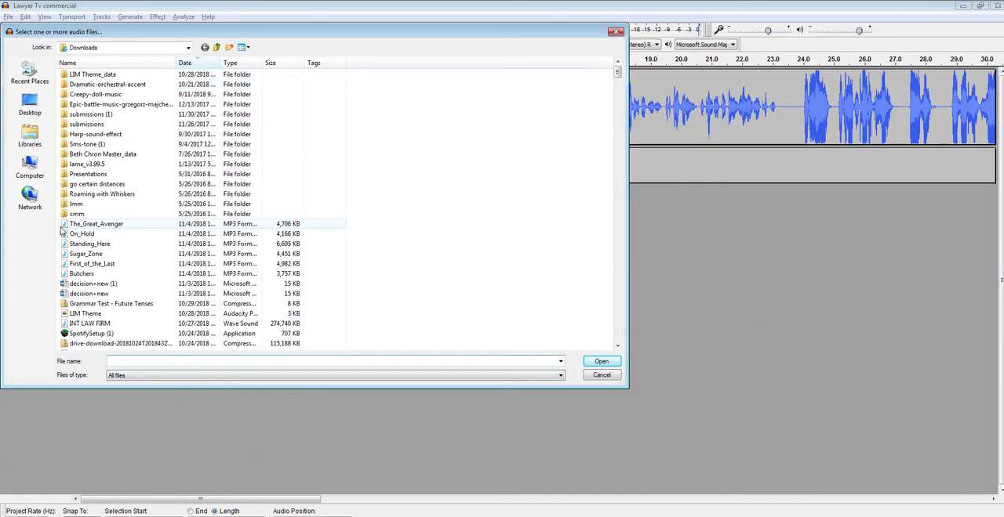
double_click(98, 226)
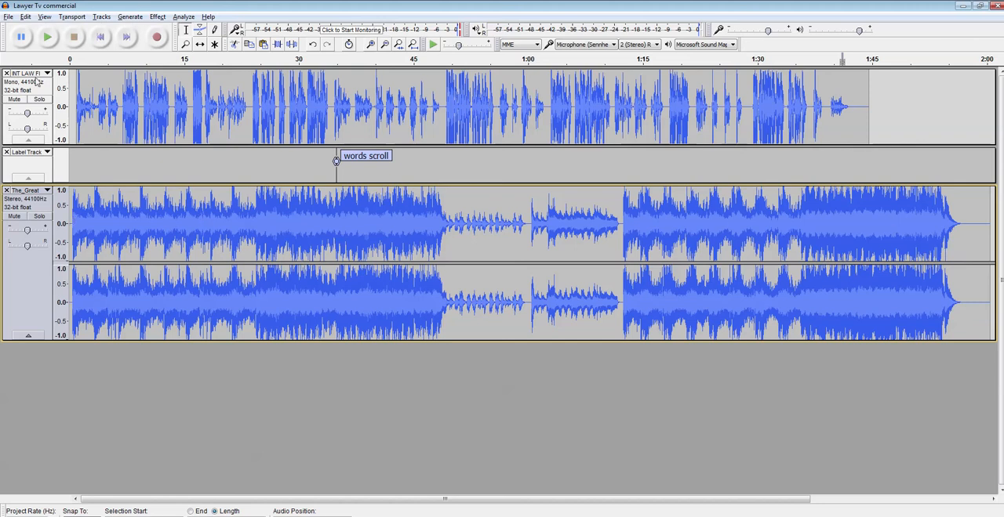
Step: Play the narration together with the imported music from the beginning
left_click(47, 37)
left_click(73, 120)
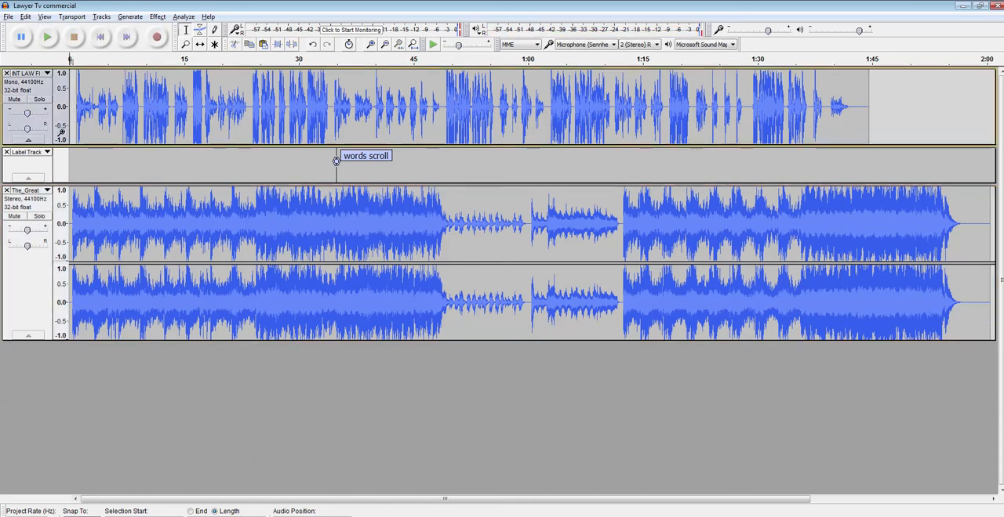
left_click(47, 37)
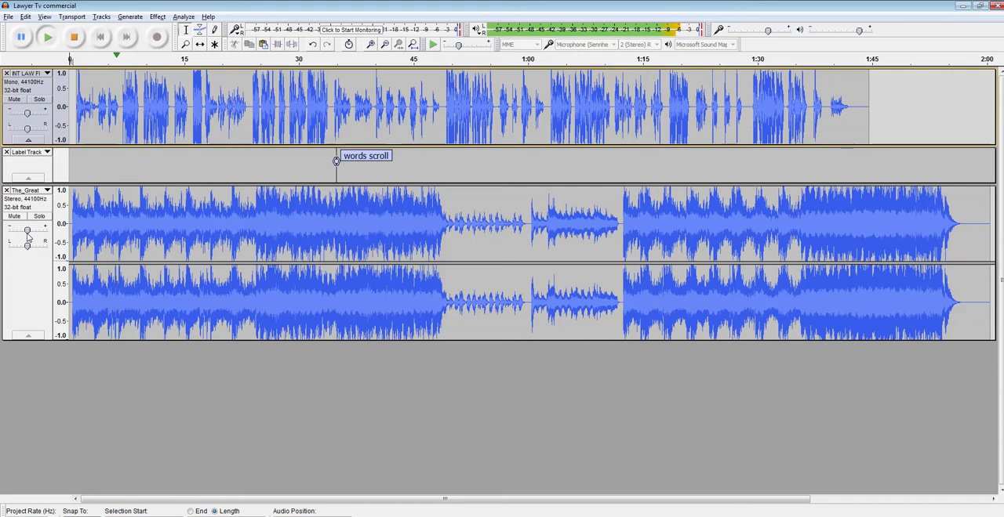
Step: Try lowering the music track's gain past -20 dB during playback, stop playing and undo the gain change
mouse_move(28, 234)
left_click_drag(27, 232, 7, 230)
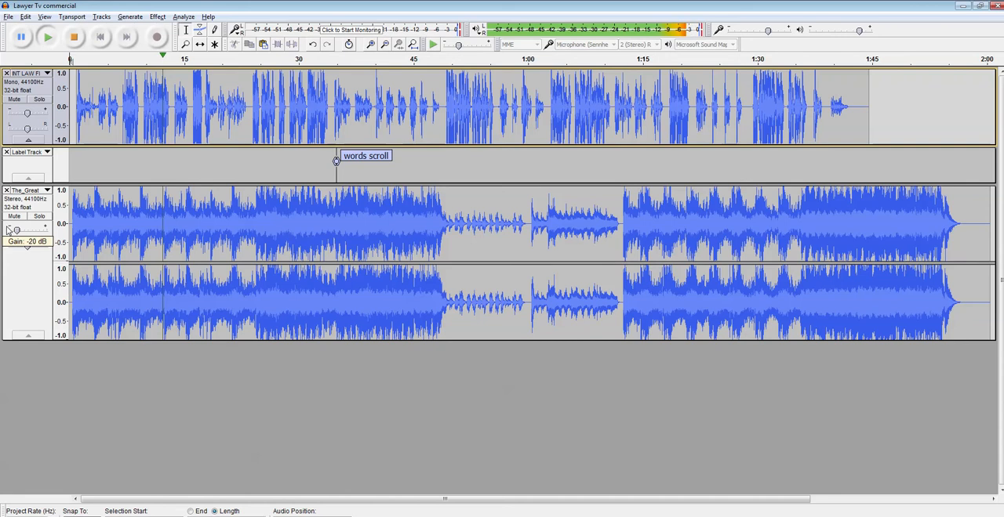
left_click_drag(7, 230, 2, 229)
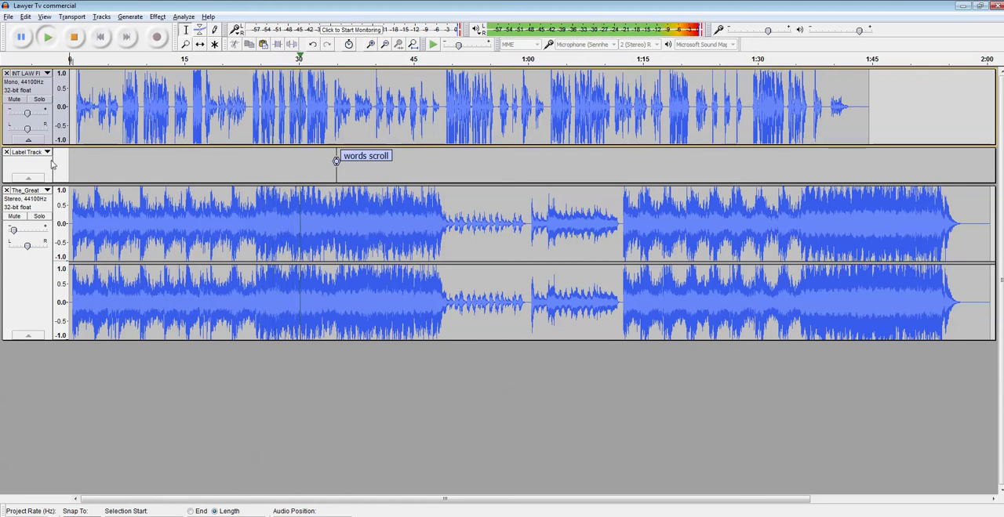
left_click(79, 39)
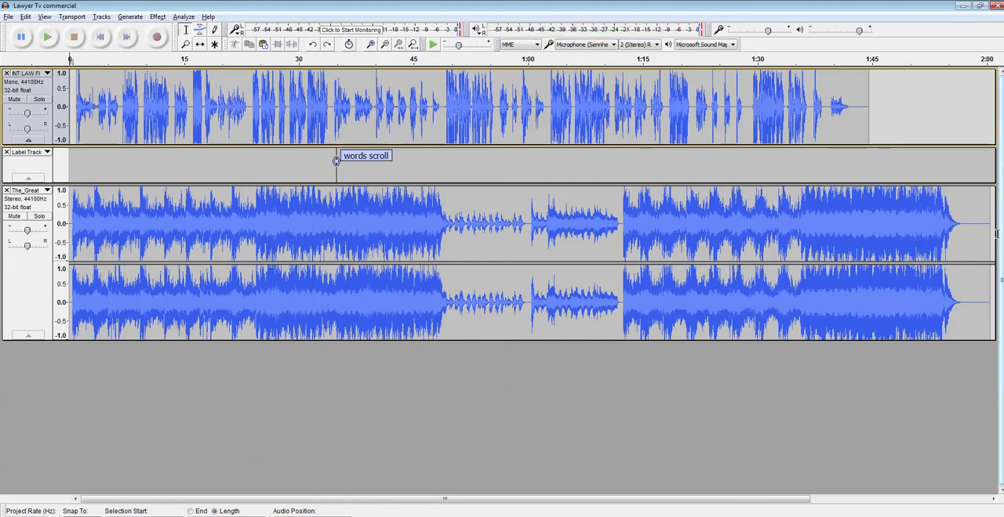
Step: Try selecting the whole music track, first by marking its waveform and also with the Select All command
left_click_drag(980, 245, 69, 243)
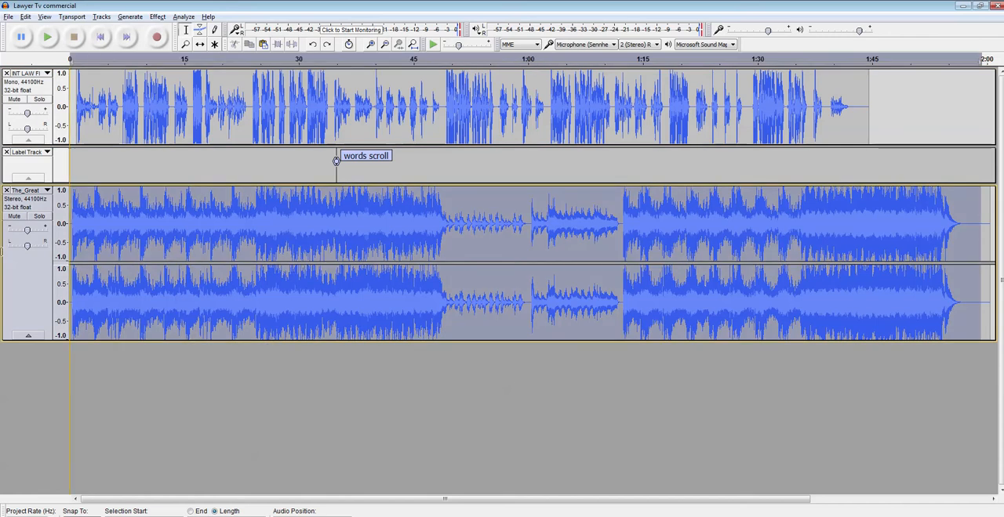
left_click(101, 18)
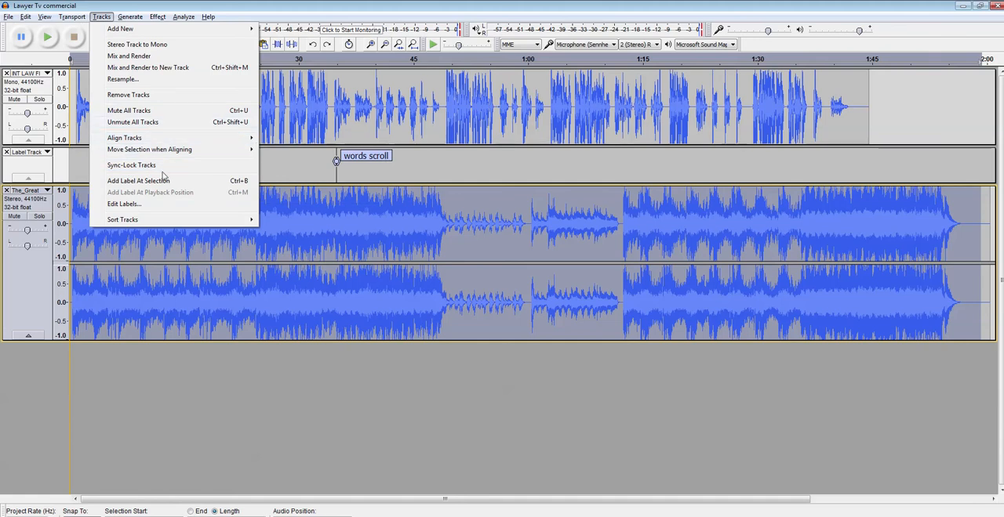
left_click(101, 17)
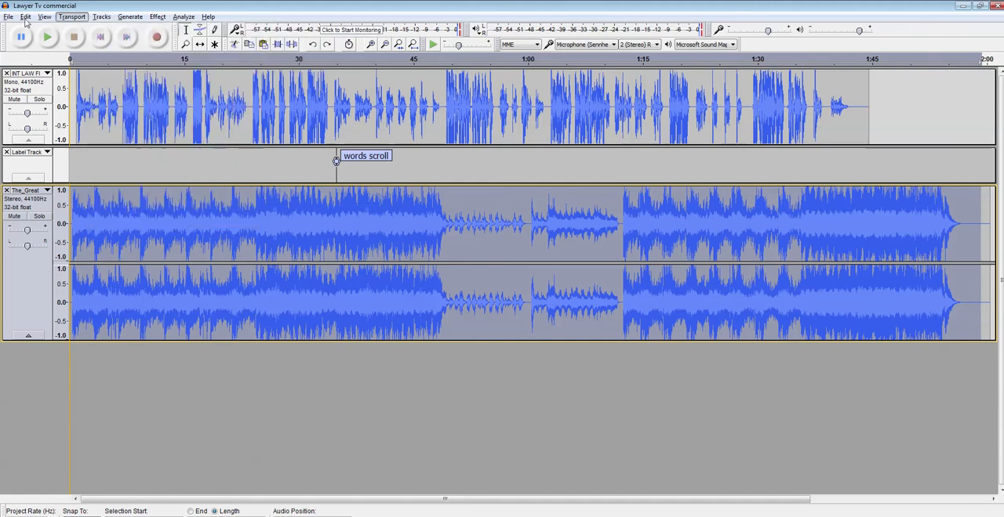
left_click(26, 17)
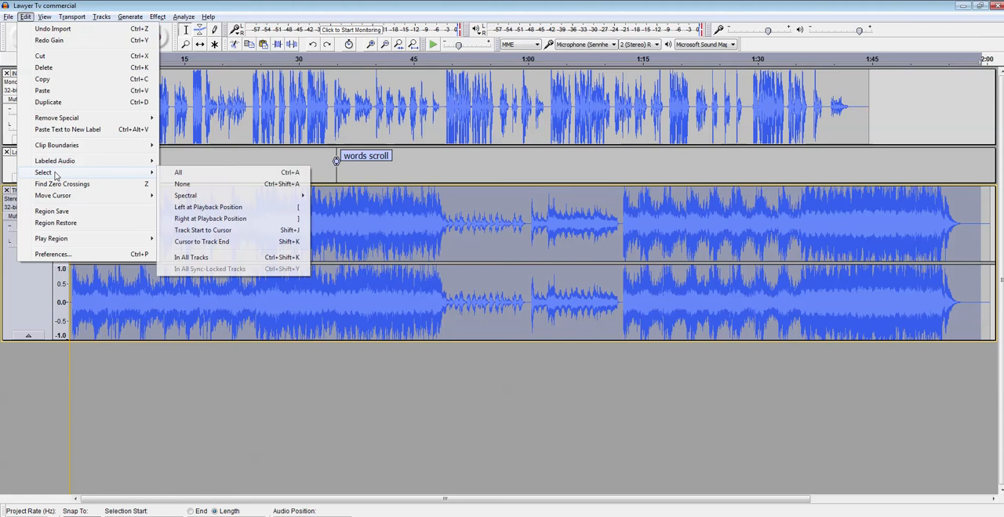
mouse_move(120, 178)
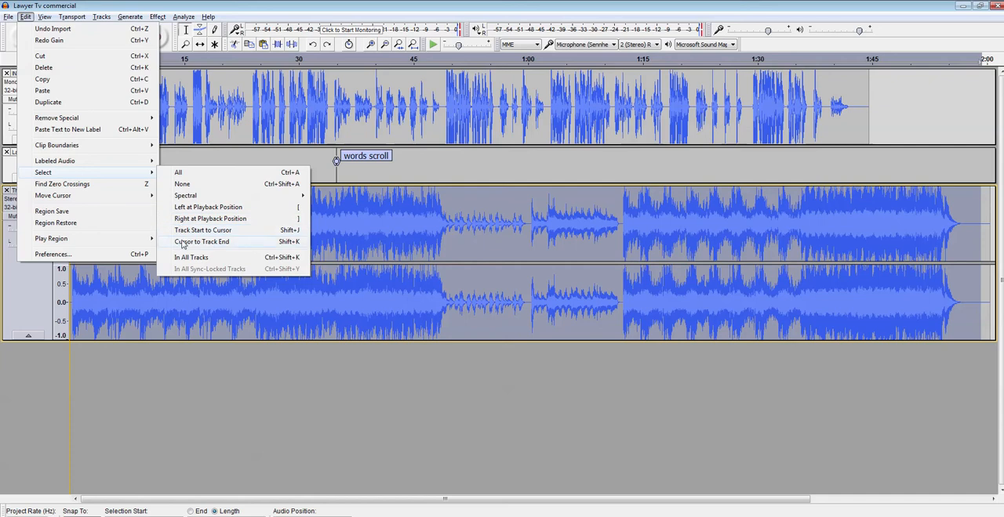
left_click(188, 174)
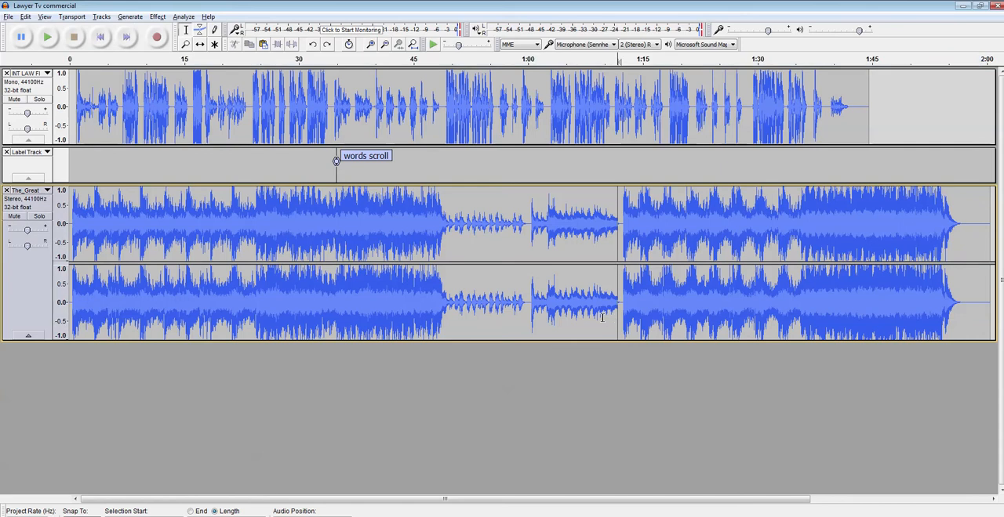
key("ctrl+a")
left_click(437, 256)
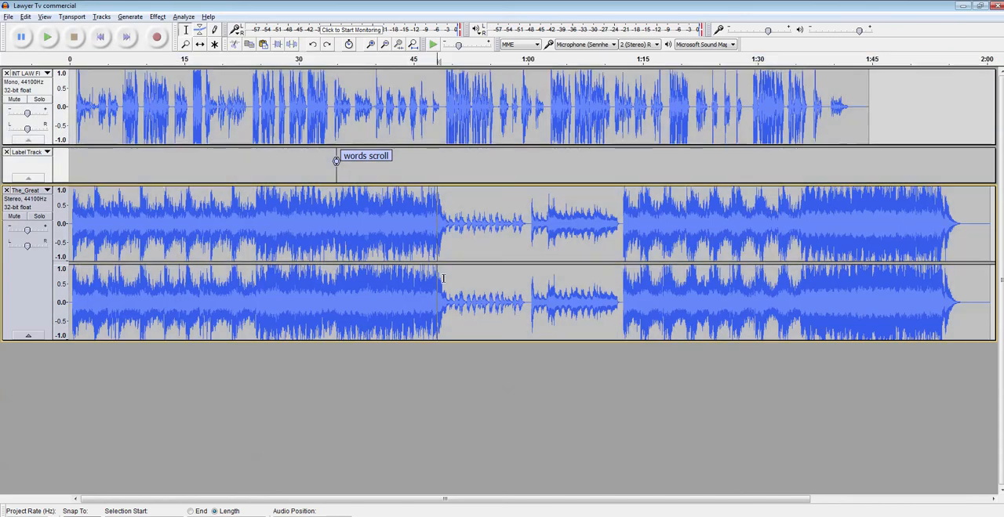
left_click_drag(974, 263, 1, 266)
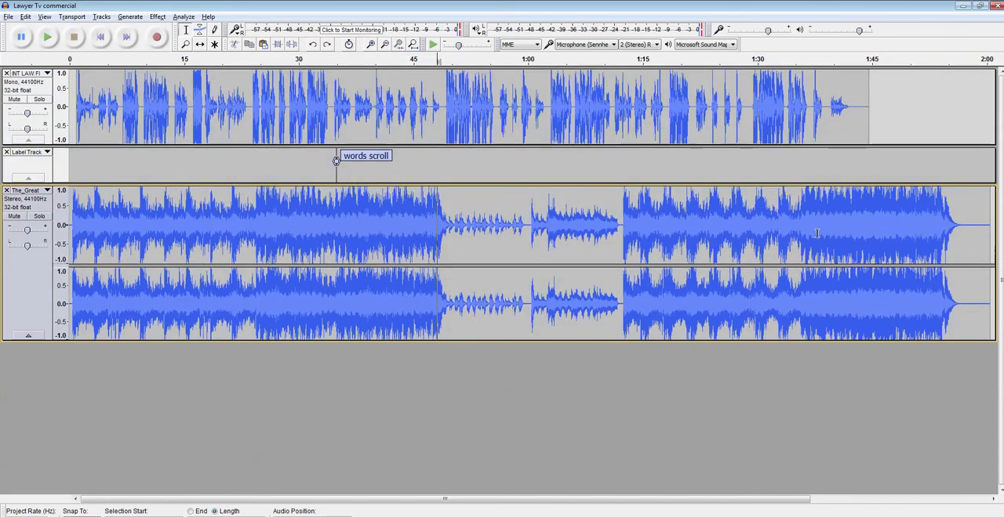
Step: Select the music from its start to just after it fades out, preview an Amplify of -30.5 dB and apply it
left_click_drag(965, 241, 69, 235)
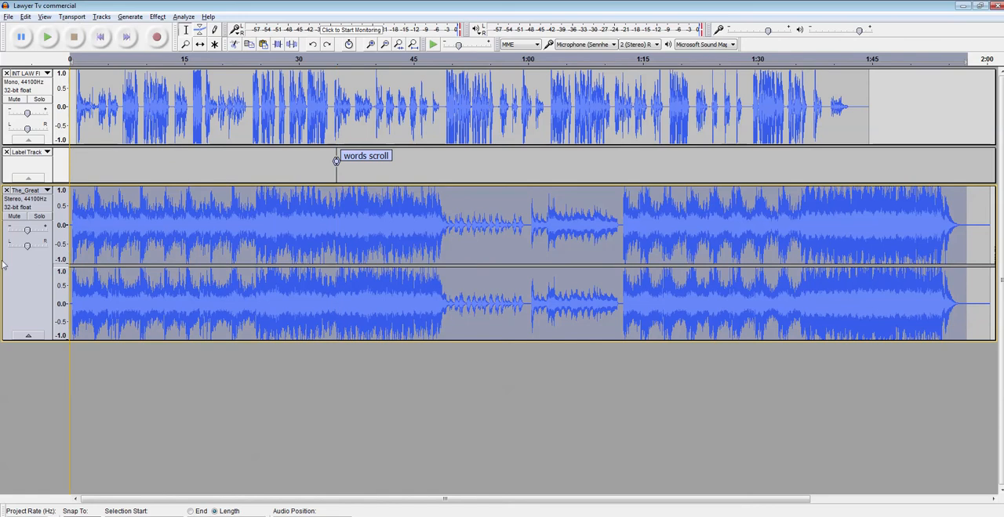
left_click(157, 17)
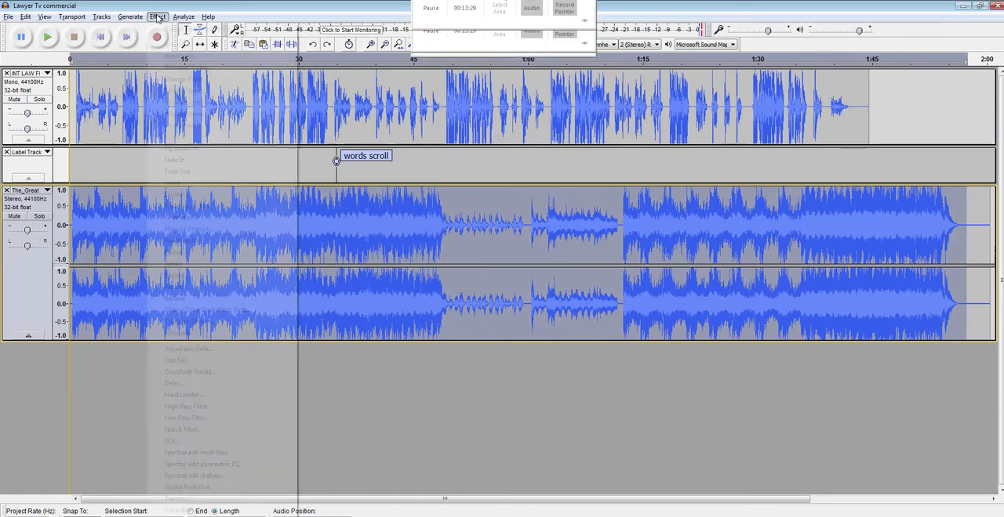
left_click(175, 45)
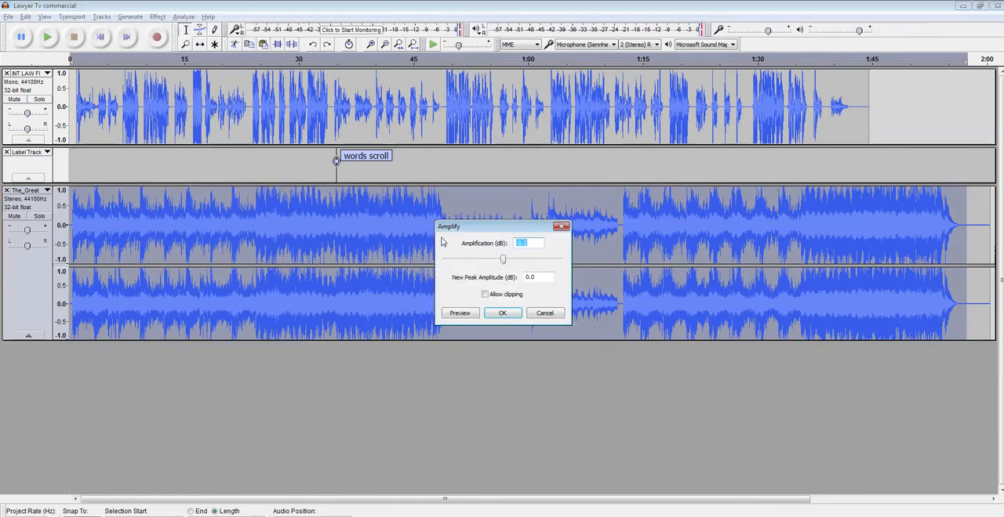
left_click_drag(498, 263, 479, 262)
left_click(468, 313)
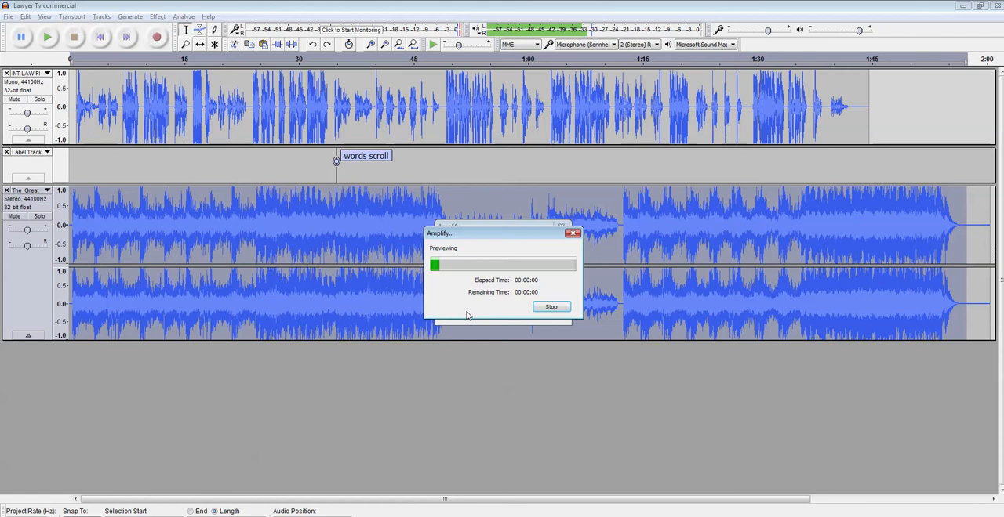
left_click(535, 309)
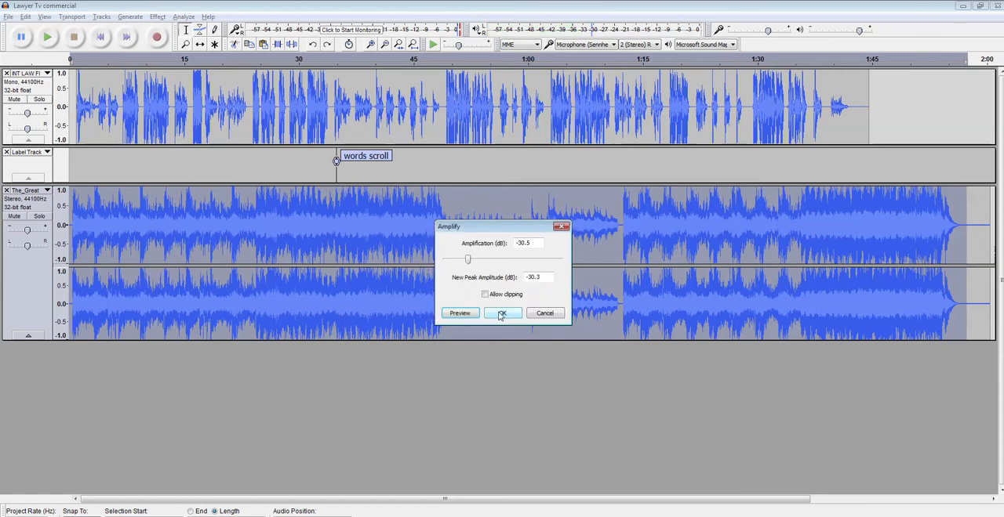
left_click(498, 311)
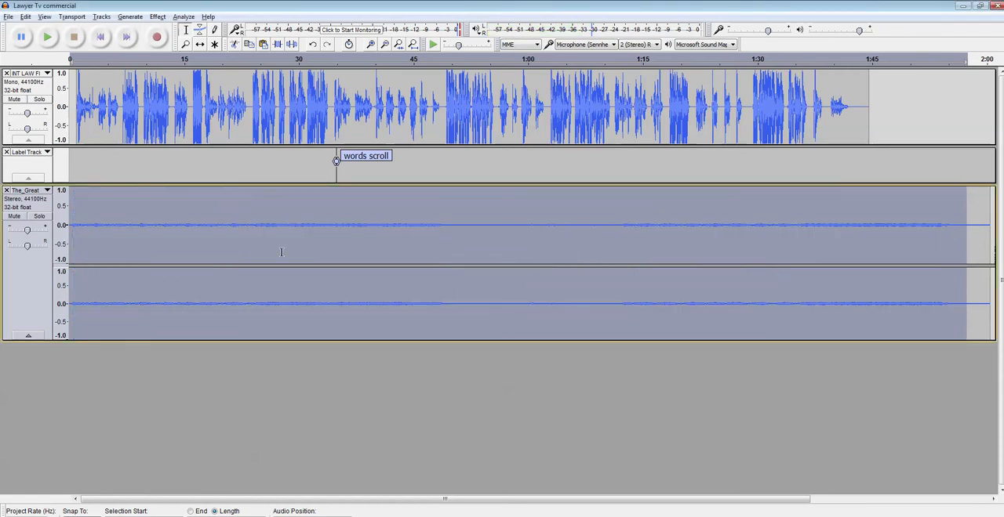
Step: Play the narration with the amplified-down music from the beginning to check the balance
left_click(70, 102)
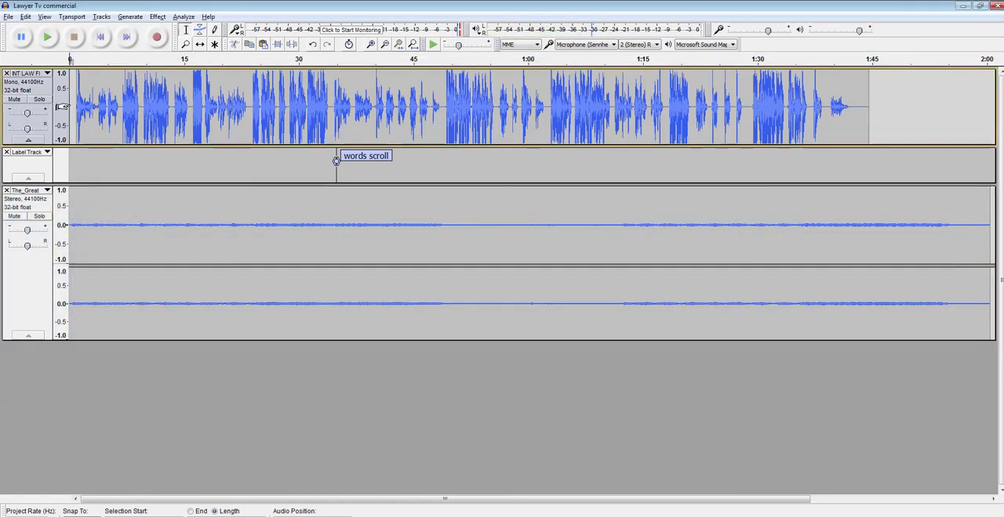
left_click(52, 43)
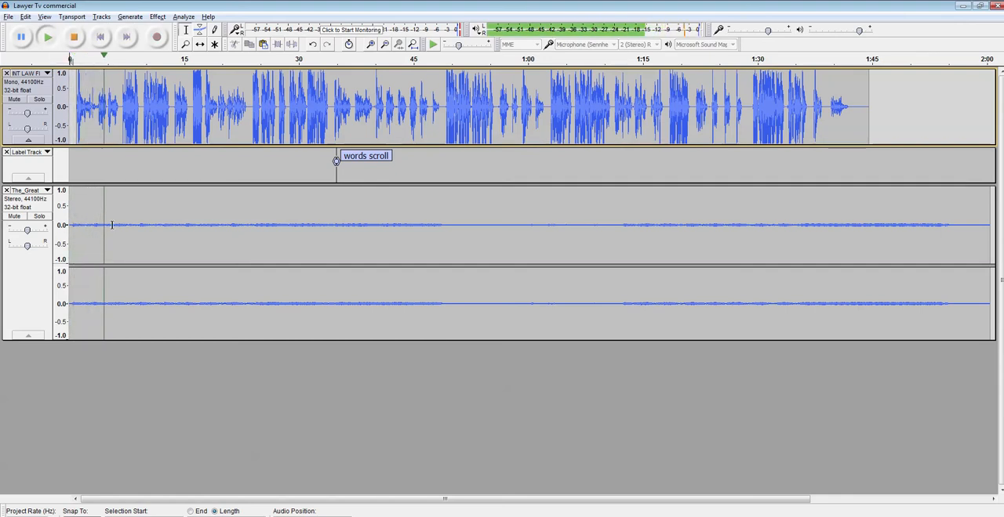
Step: Shift the narration clip about 1.7 seconds later and play from the beginning to check the music lead-in
left_click(75, 41)
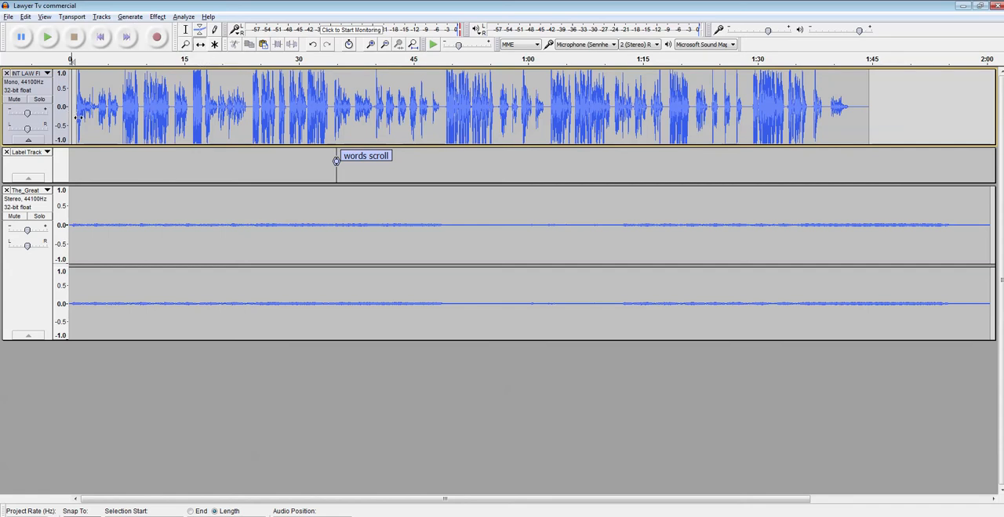
left_click_drag(78, 118, 91, 119)
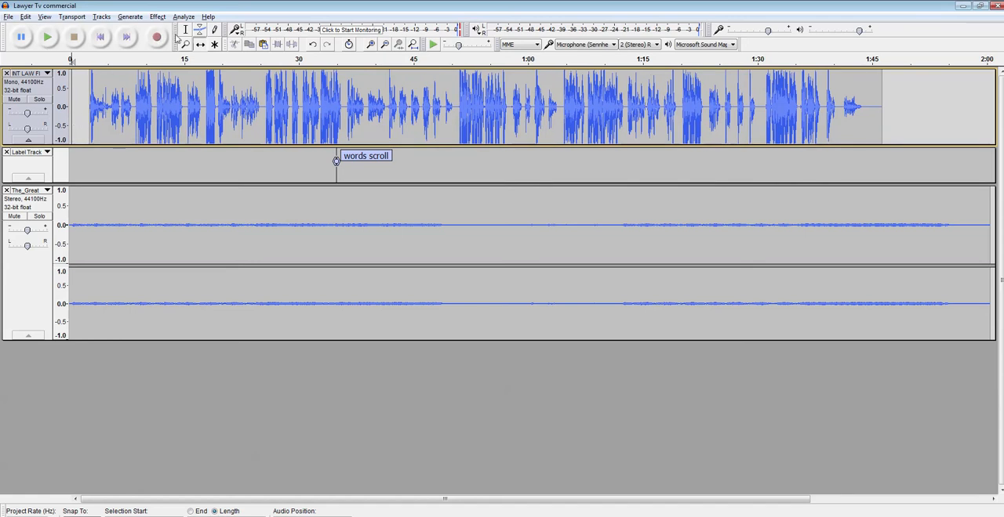
left_click(76, 138)
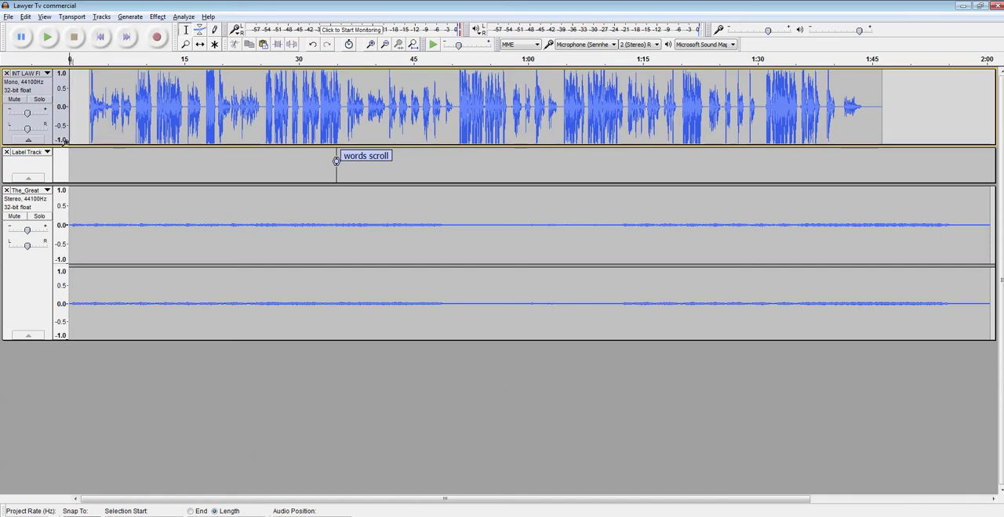
key("space")
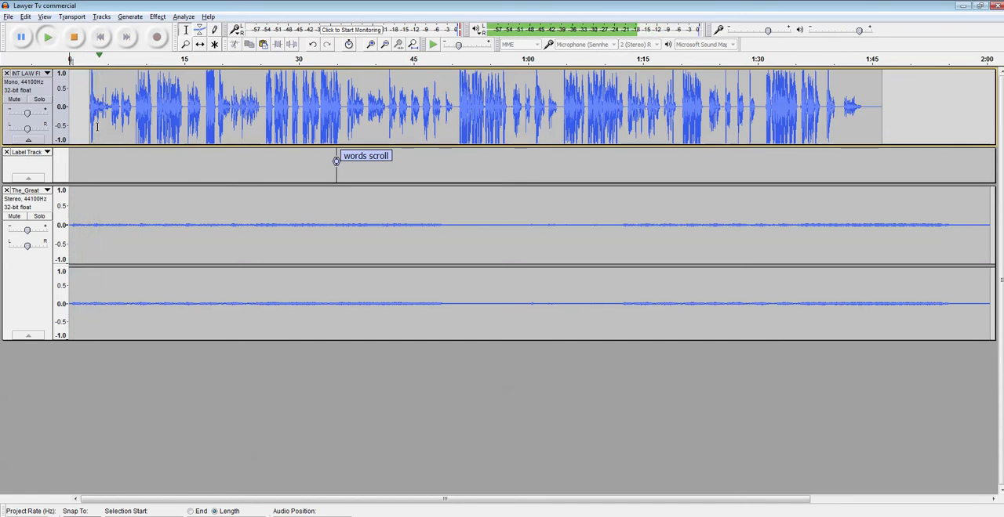
left_click(78, 39)
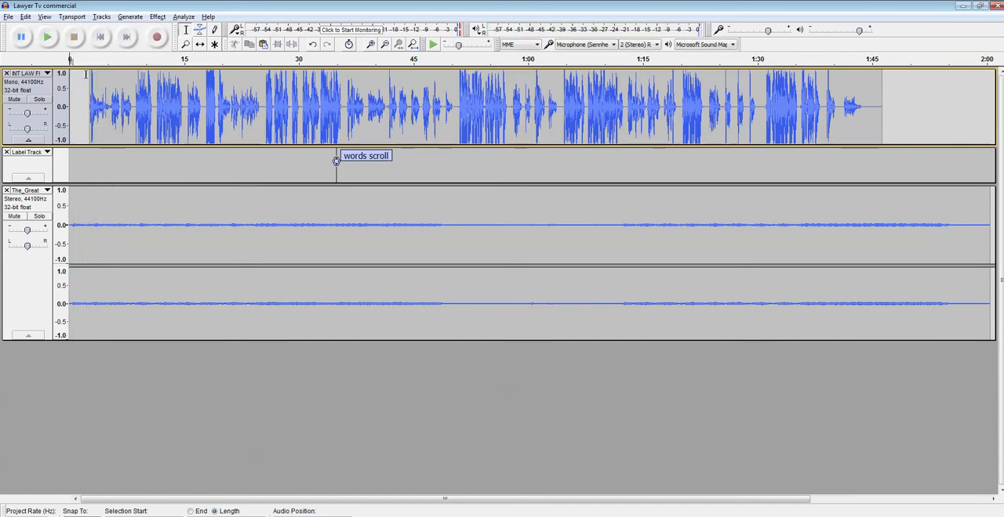
Step: Delete about half a second of silence just before the narration starts and play the mix from the beginning
left_click(83, 90)
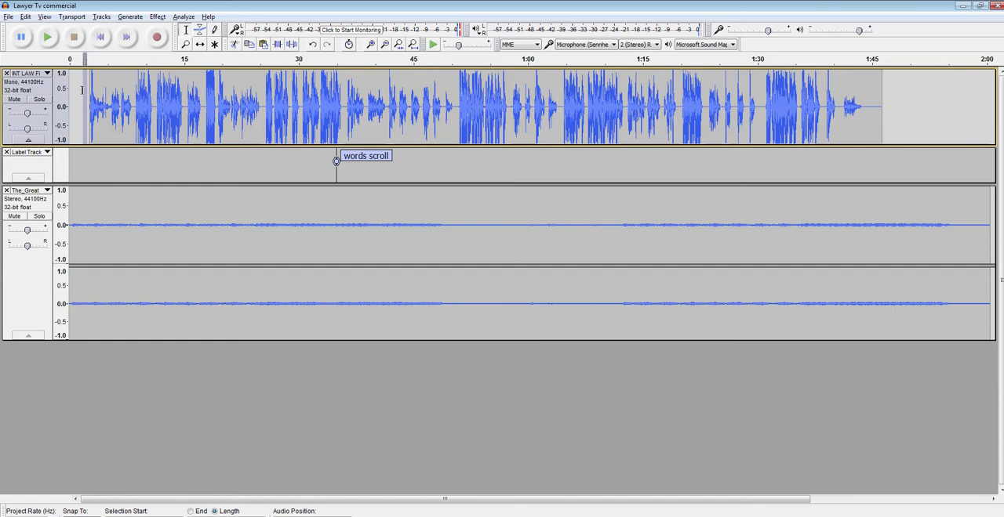
key("Delete")
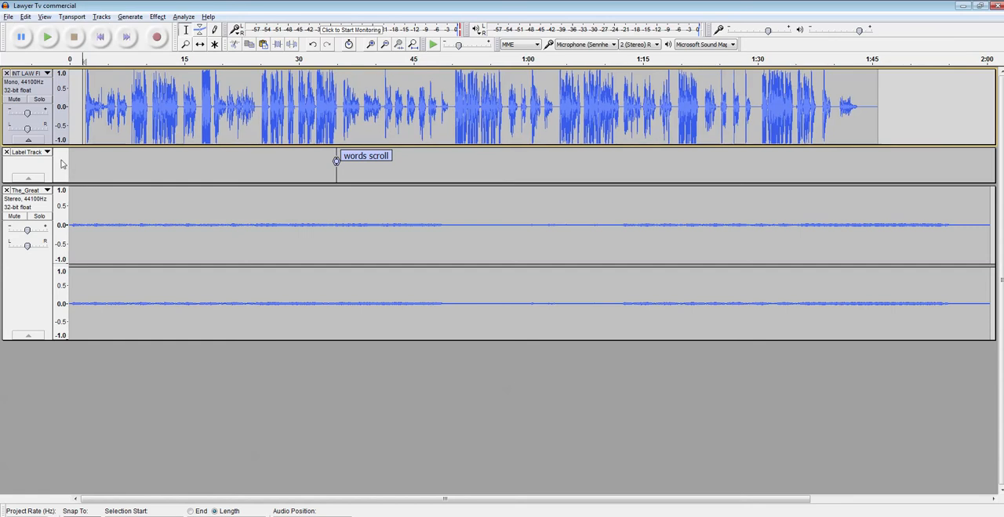
key("space")
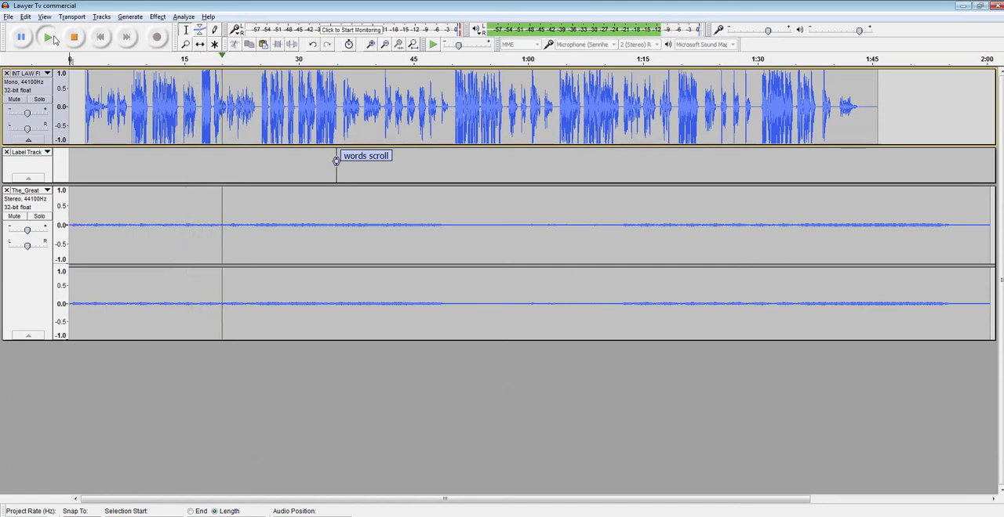
left_click(76, 38)
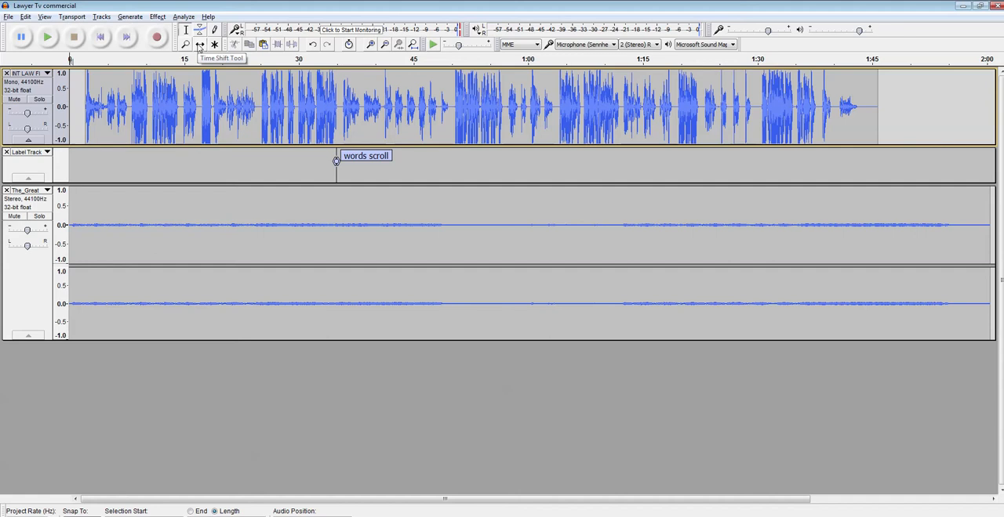
Step: Play from about 0:48 and select the quiet music passage from about 0:49 to 1:12
left_click(438, 221)
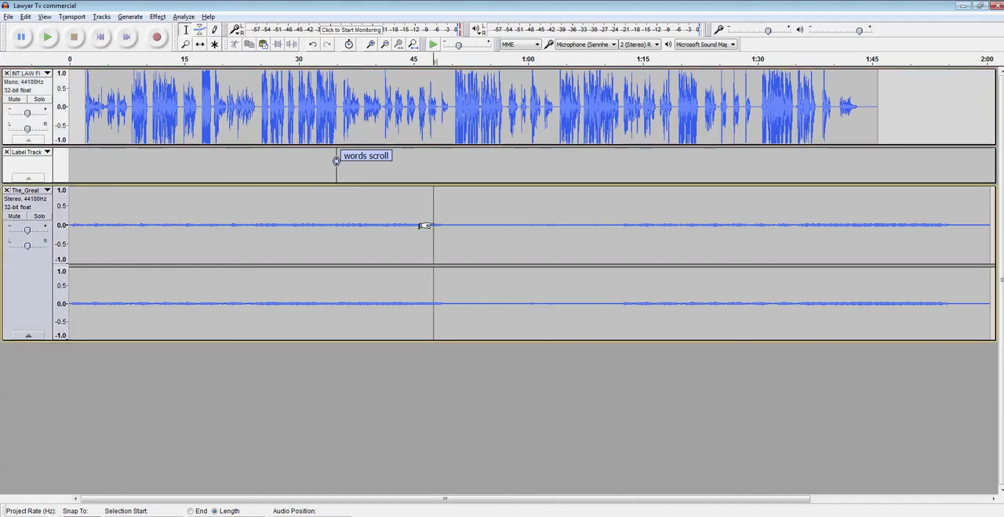
key("space")
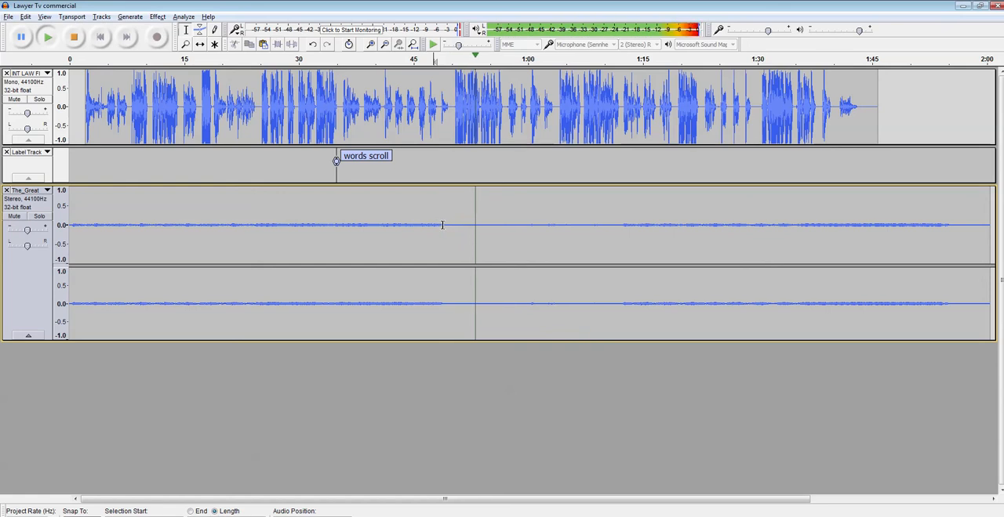
left_click_drag(442, 225, 622, 235)
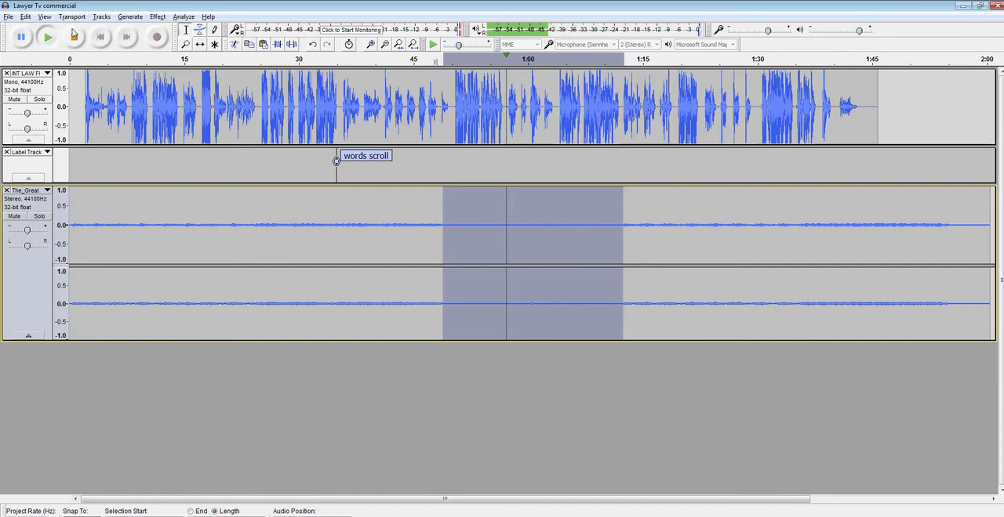
key("space")
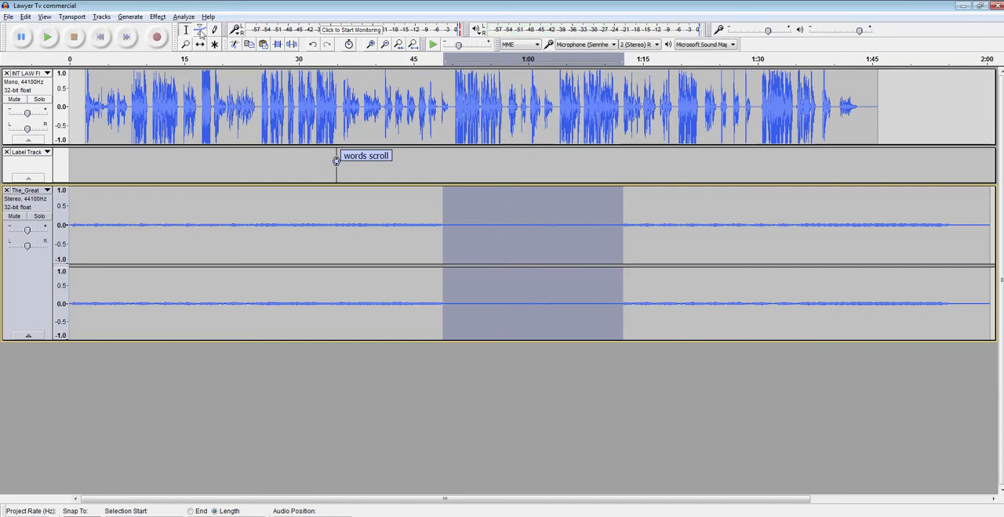
Step: Raise the quiet music passage with the Envelope tool, ramping up from about 0:49 to 0:52 and back down from about 1:10 to 1:12
left_click(200, 30)
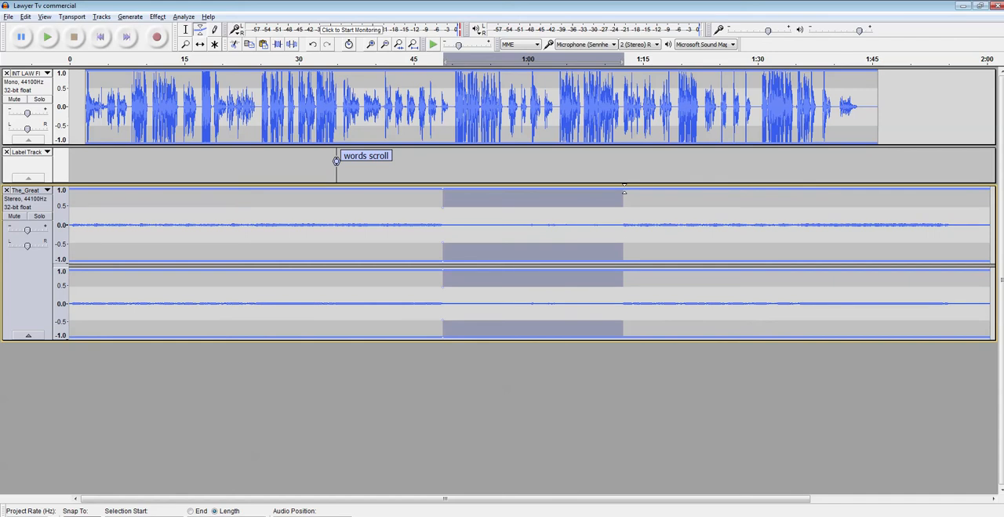
left_click(624, 190)
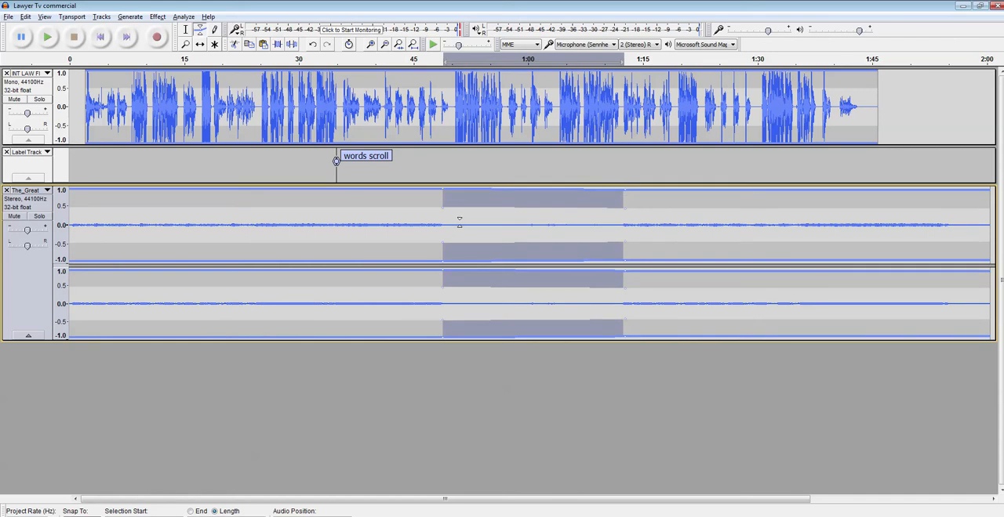
left_click_drag(460, 220, 467, 185)
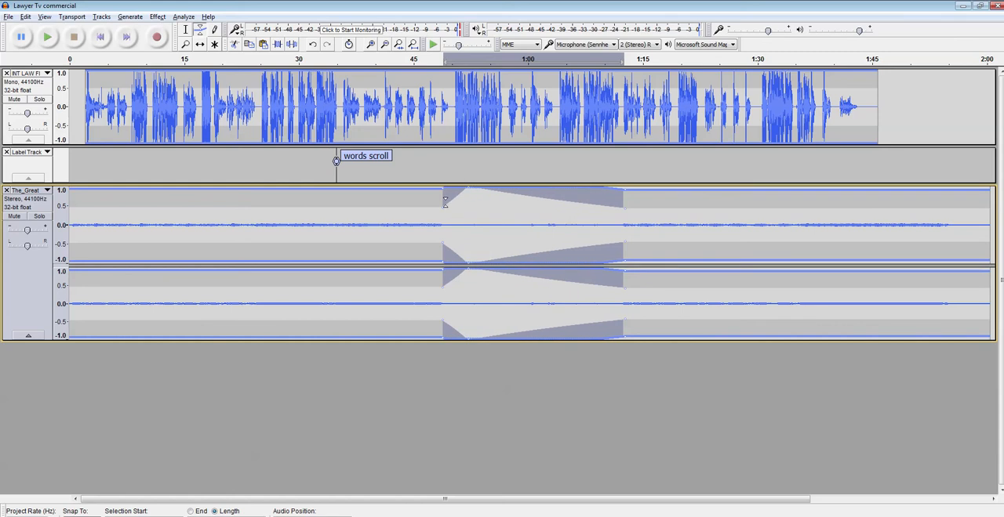
left_click_drag(574, 202, 601, 186)
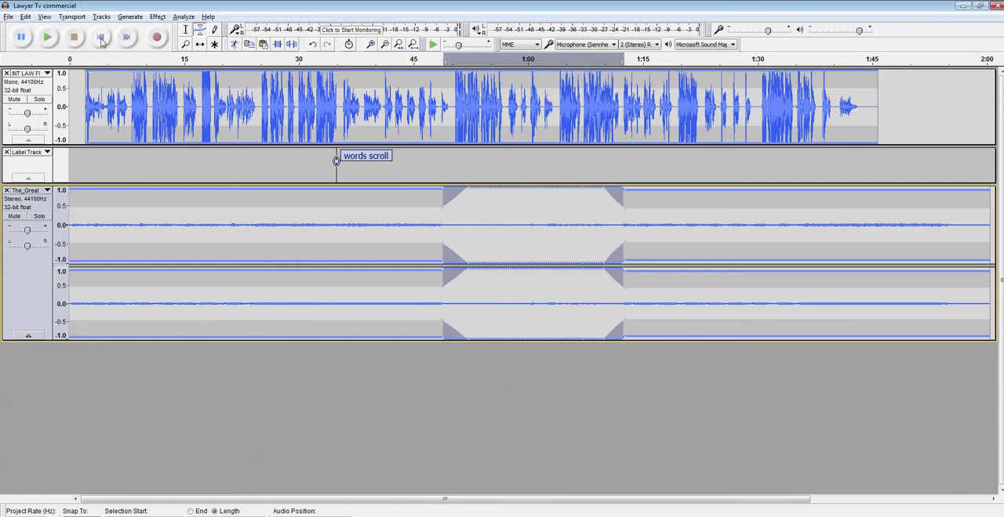
Step: Play the raised music passage to check it and save the project
left_click(47, 36)
left_click(11, 17)
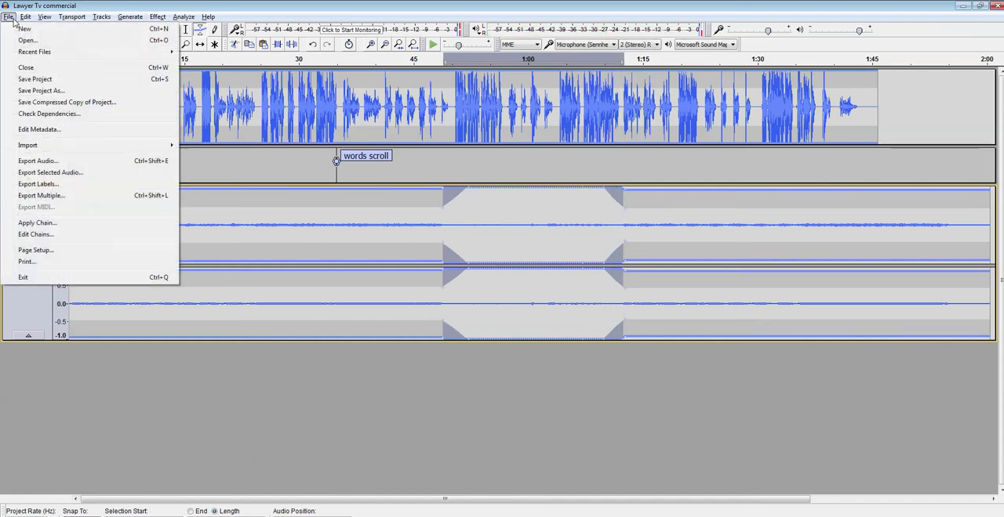
left_click(40, 81)
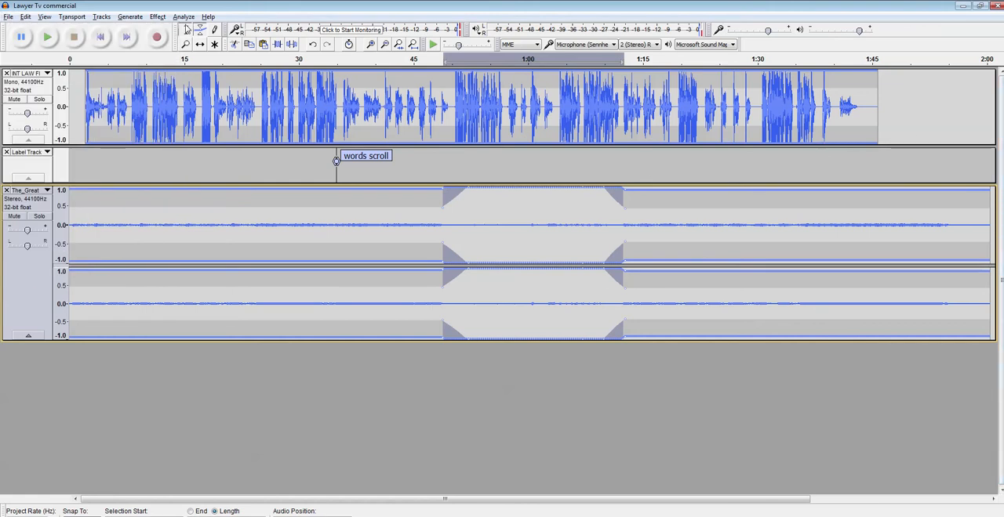
Step: Play the ending from about 1:39 and mark the point at about 1:43 where the narration finishes
left_click(186, 29)
left_click(823, 160)
key("space")
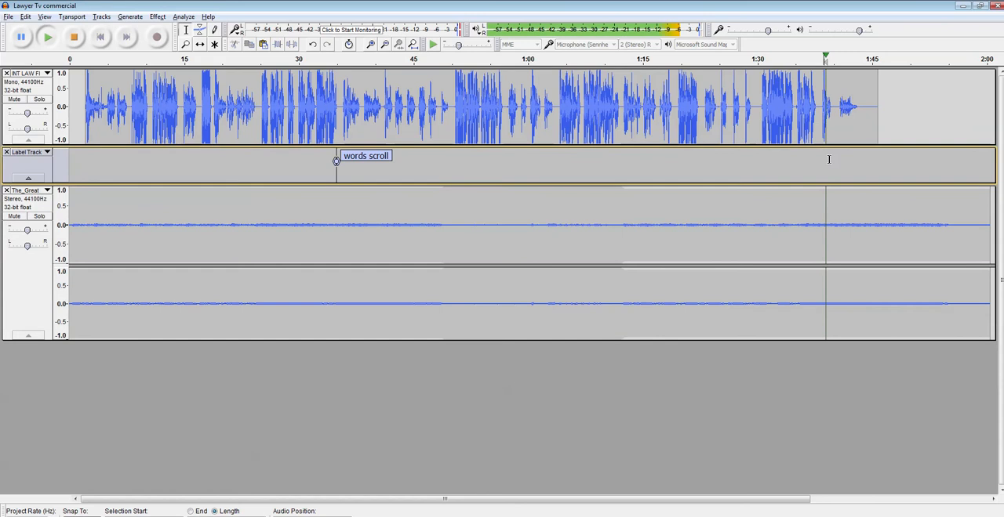
left_click(857, 124)
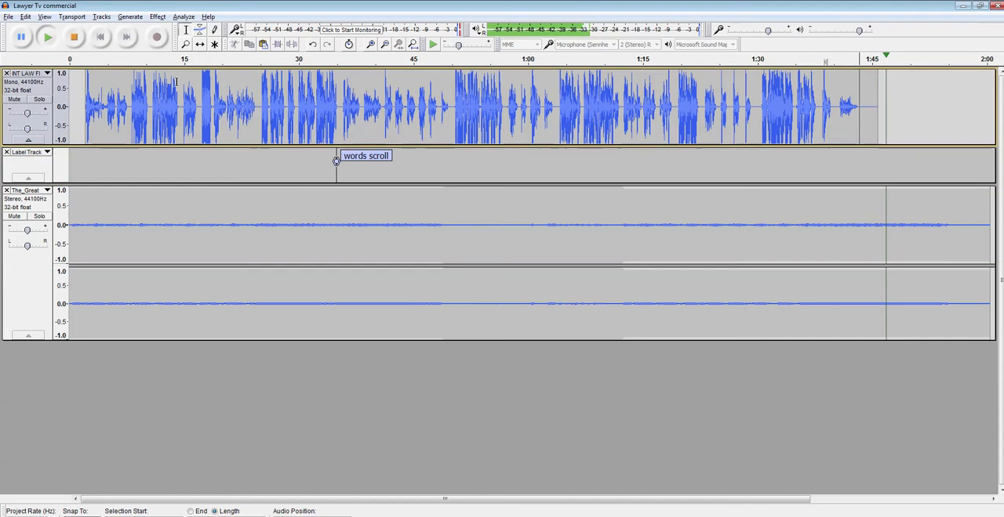
left_click(74, 38)
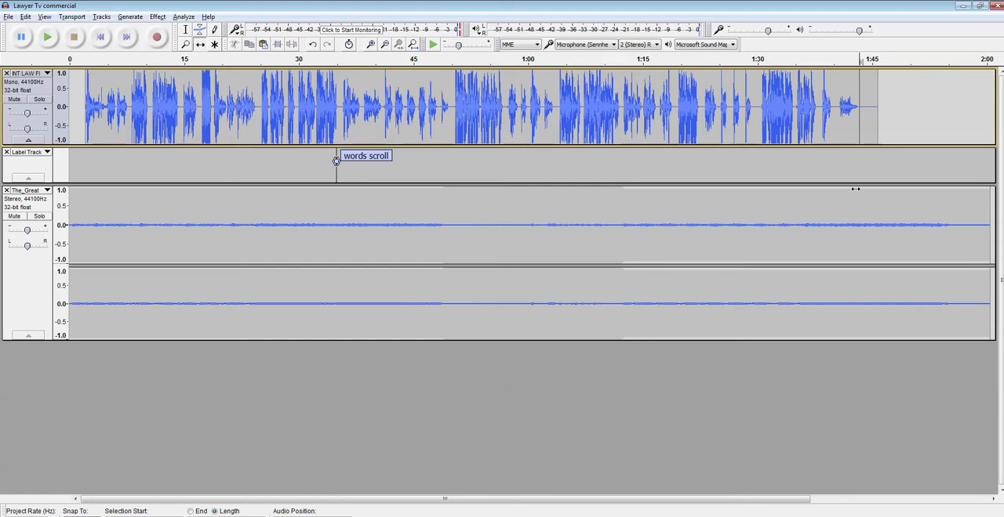
Step: Select the music from the end of the narration at about 1:43 to about 1:46
left_click(855, 189)
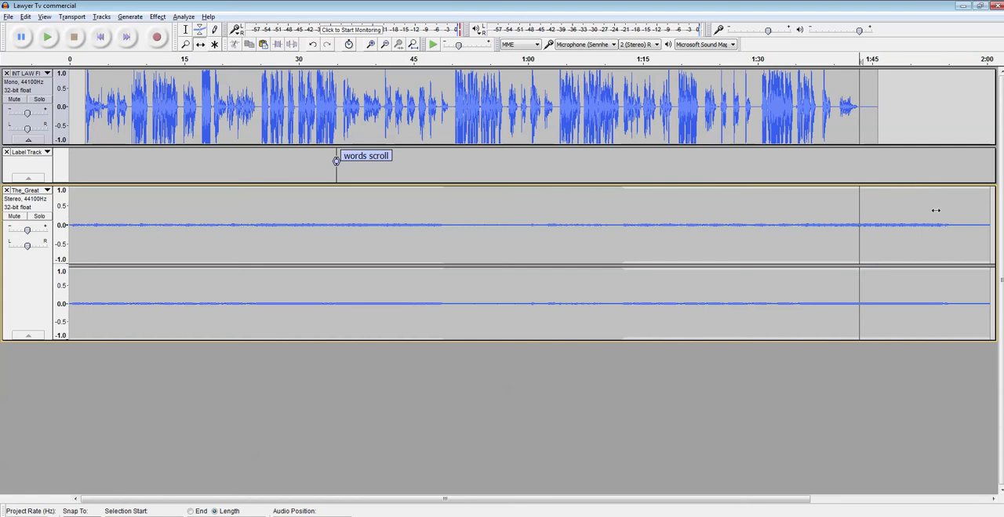
left_click(923, 184)
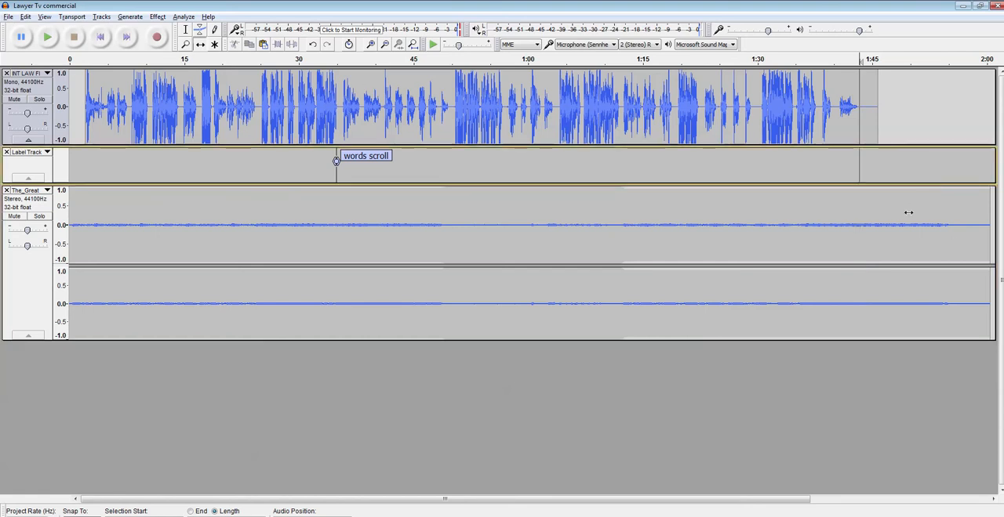
left_click(857, 230)
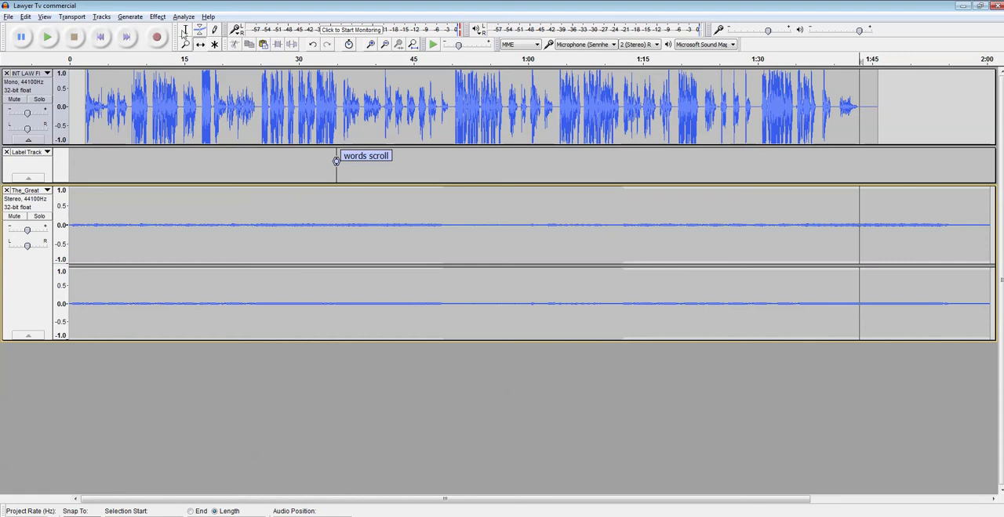
left_click(879, 244)
left_click(861, 238)
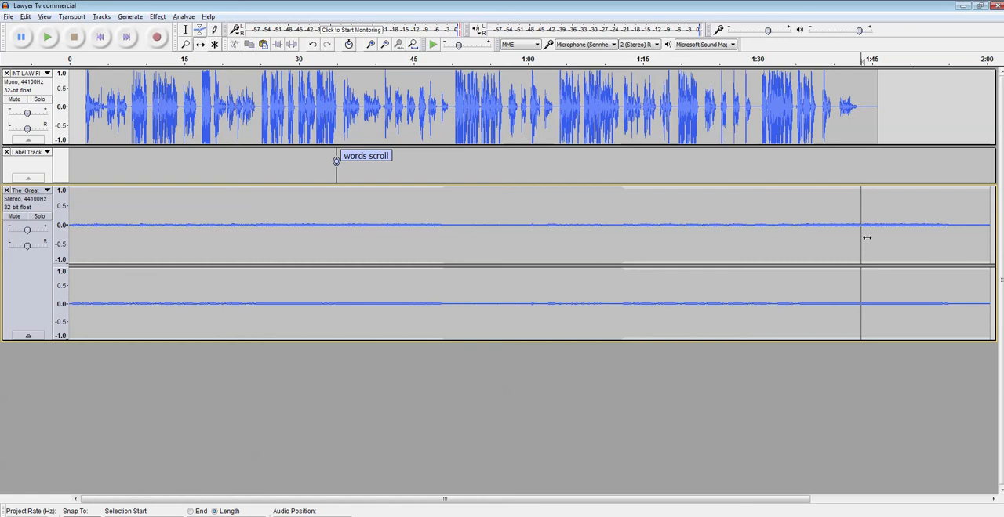
left_click(856, 182)
left_click(855, 190)
left_click_drag(855, 218, 879, 212)
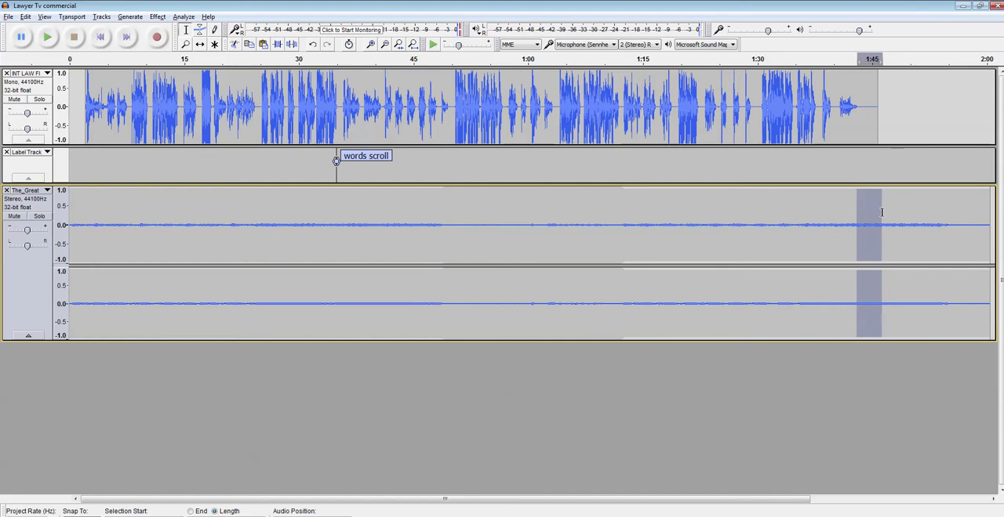
Step: Try shifting the music clip slightly later and undo the move
left_click(159, 17)
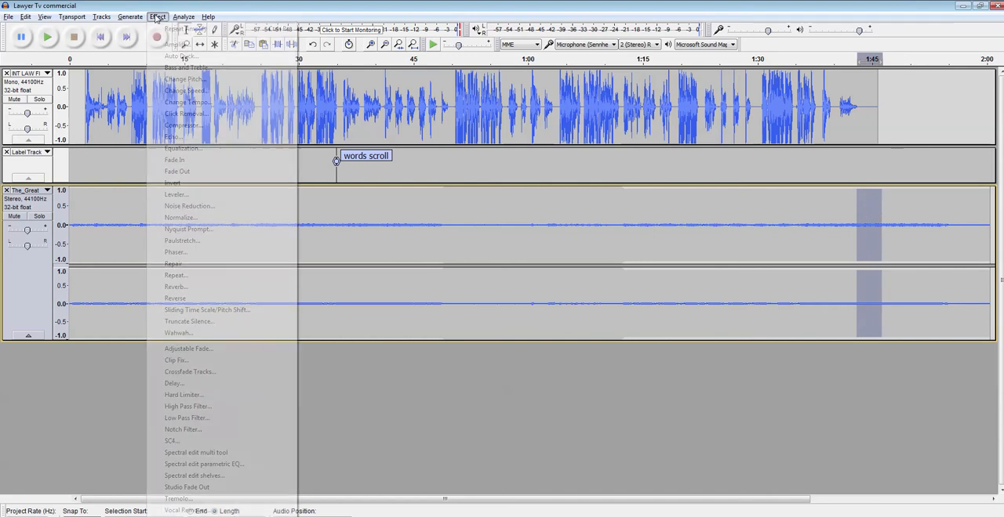
left_click(185, 161)
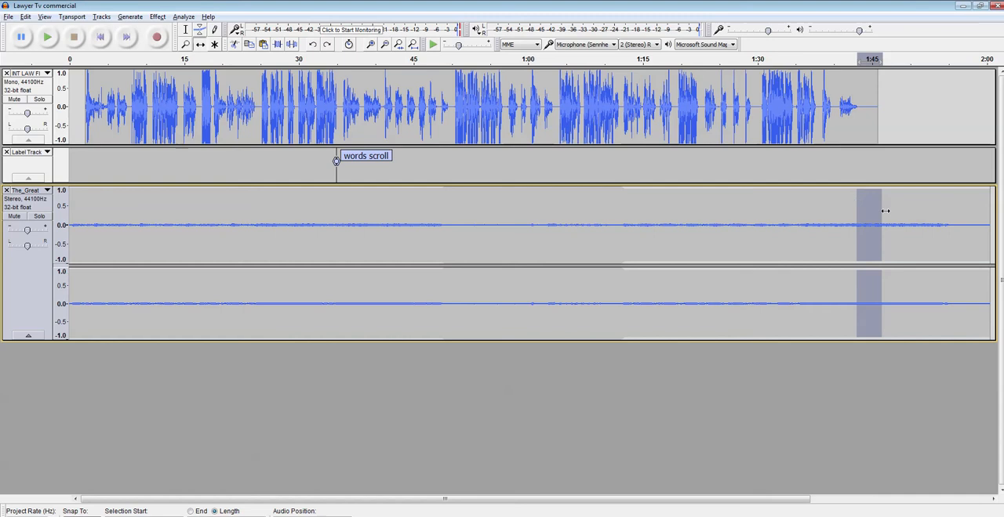
mouse_move(884, 211)
left_mouse_down()
mouse_move(914, 212)
mouse_move(884, 212)
left_mouse_up()
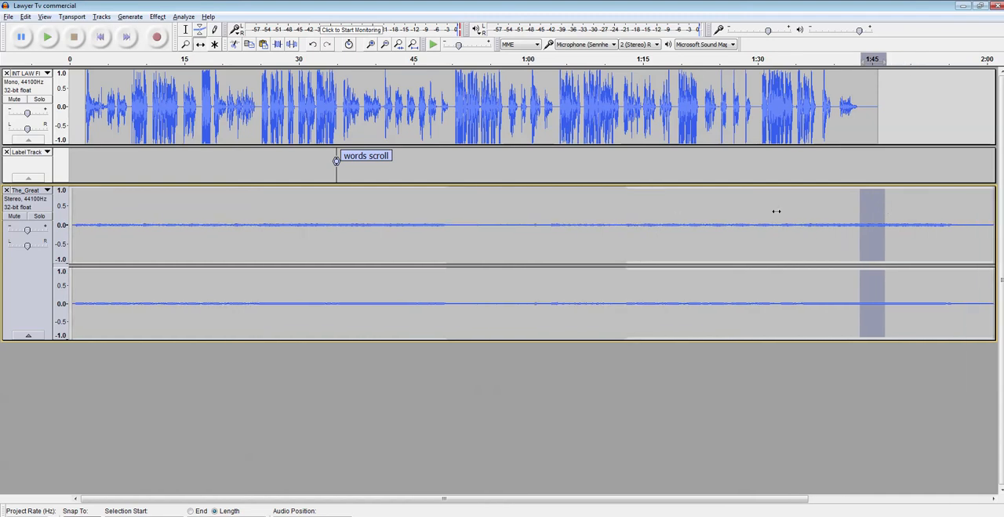
key("ctrl+z")
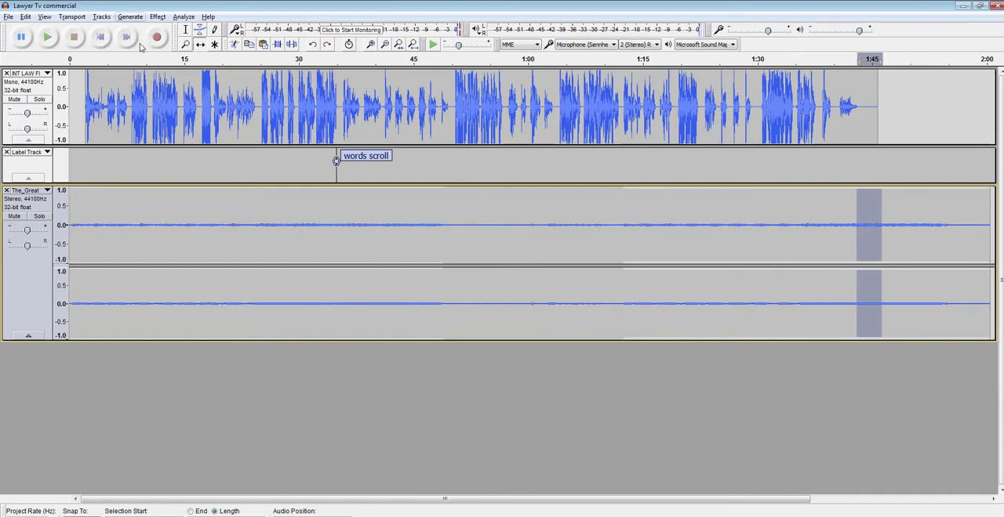
Step: Add envelope points to the music at about 1:43 and 1:46, raising its volume between them and through to the end
left_click(200, 29)
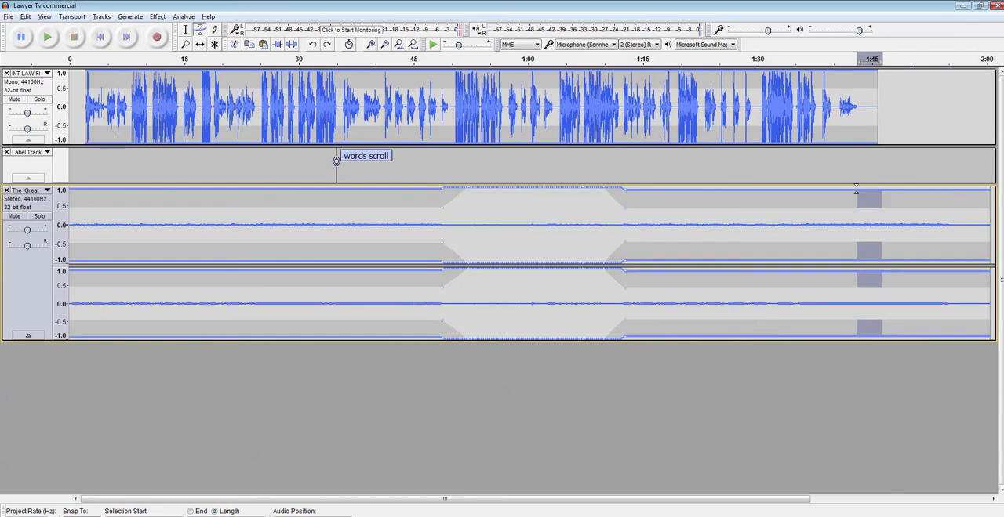
left_click(856, 190)
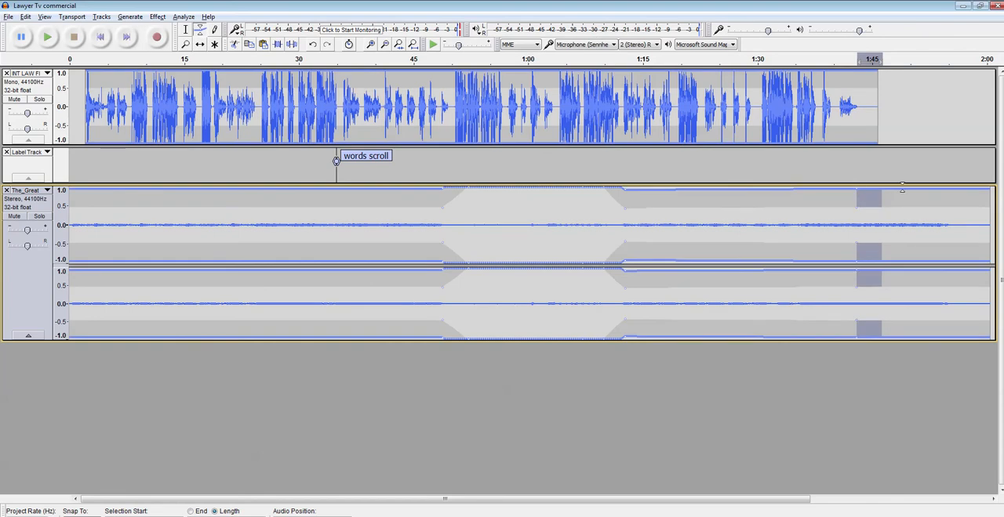
left_click(944, 186)
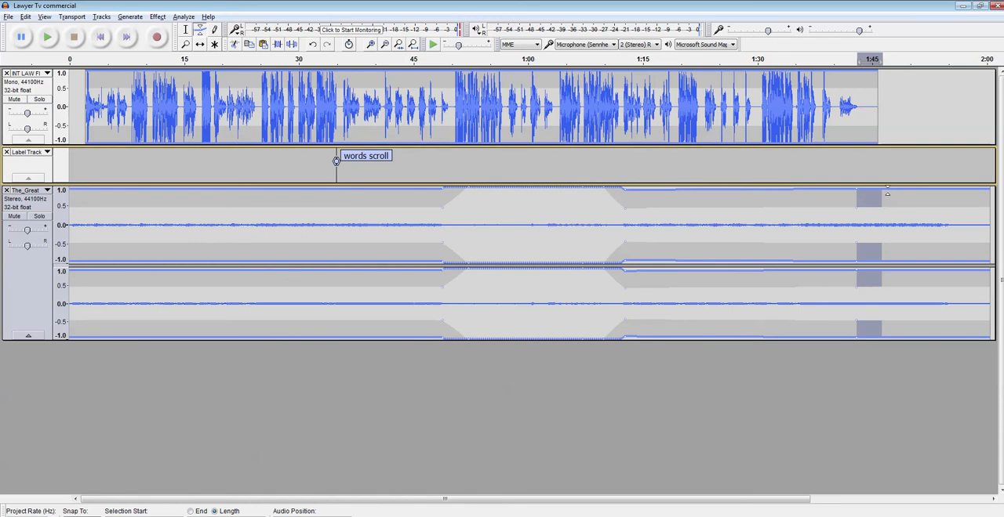
mouse_move(880, 191)
left_mouse_down()
mouse_move(882, 208)
mouse_move(880, 190)
left_mouse_up()
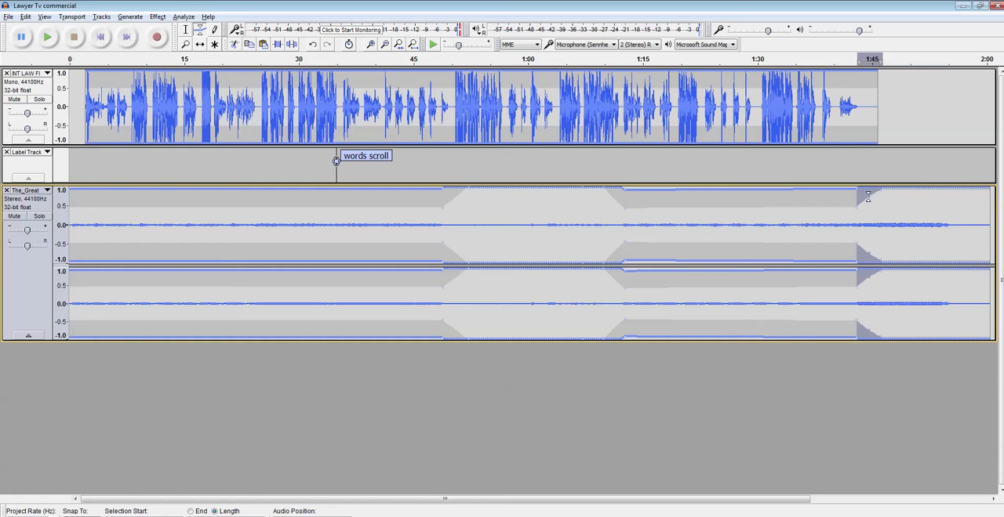
Step: Steepen the music's volume rise after the narration, taper its envelope down from about 1:52 to 1:55, and play from about 1:38
left_click_drag(870, 192, 885, 188)
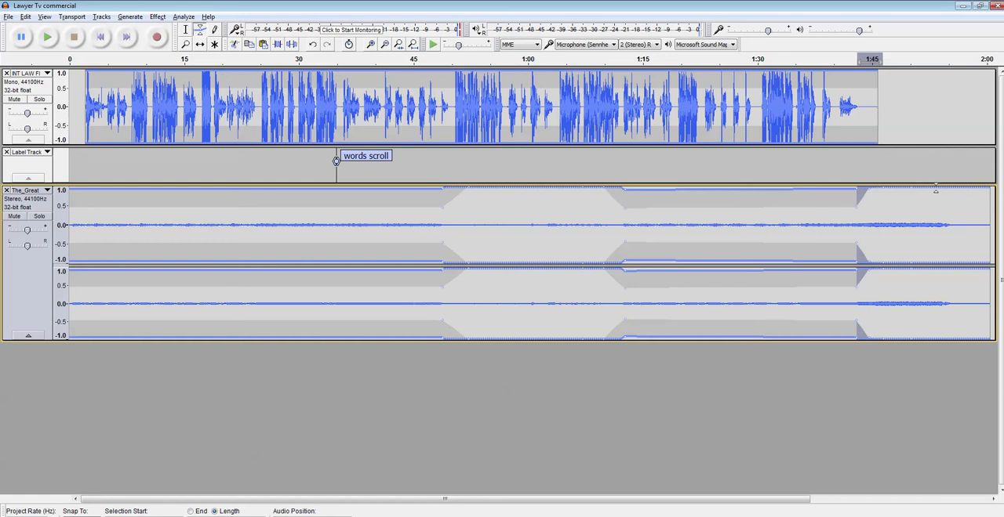
left_click_drag(935, 186, 960, 229)
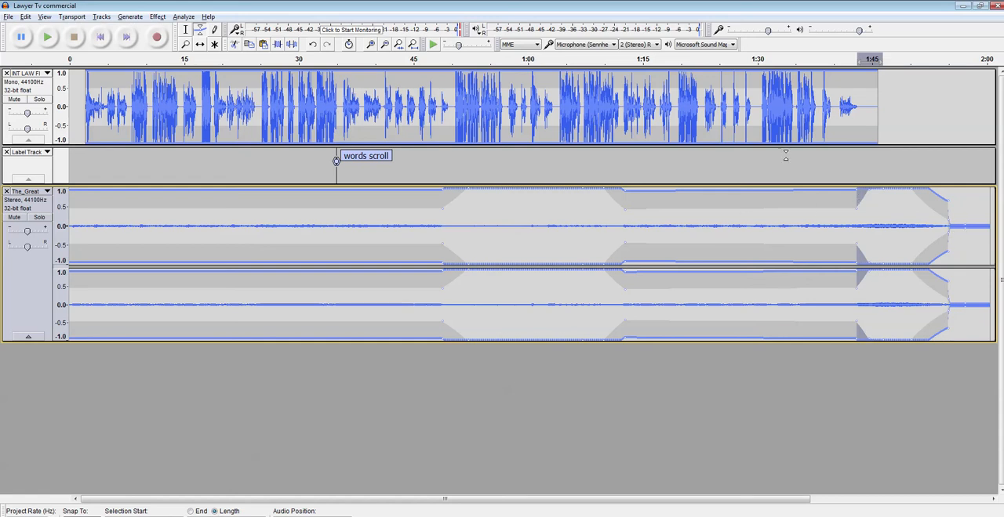
left_click(188, 32)
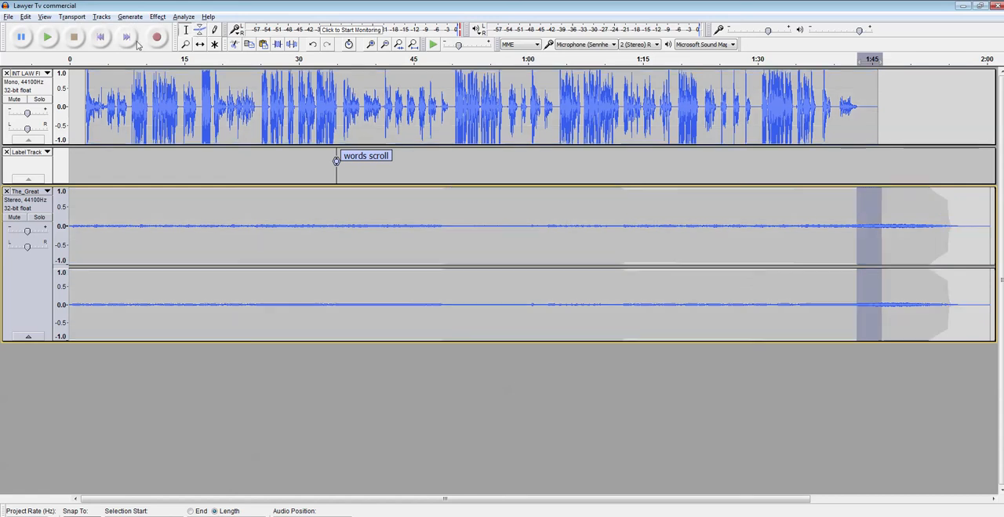
left_click(820, 205)
key("space")
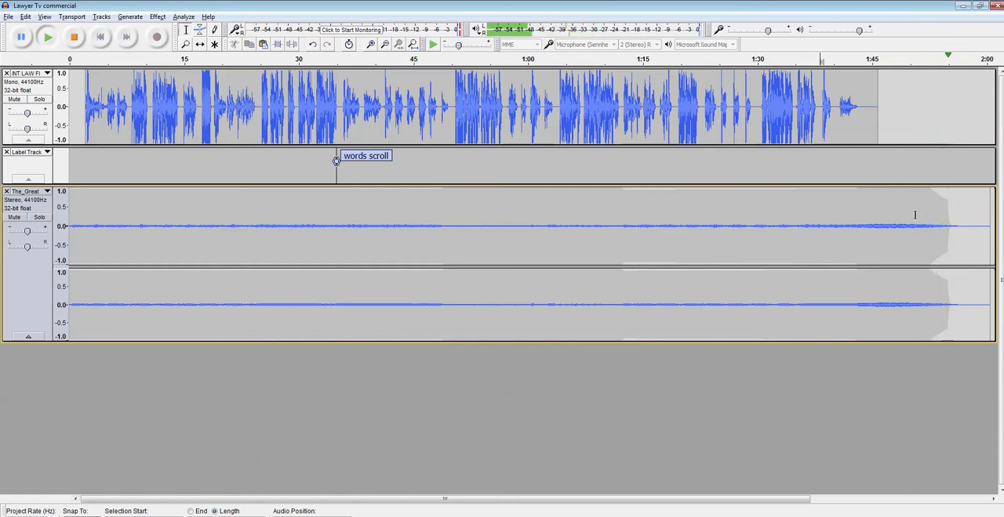
Step: Apply a Fade Out to the music from about 1:51 to 1:56
left_click_drag(921, 209, 954, 216)
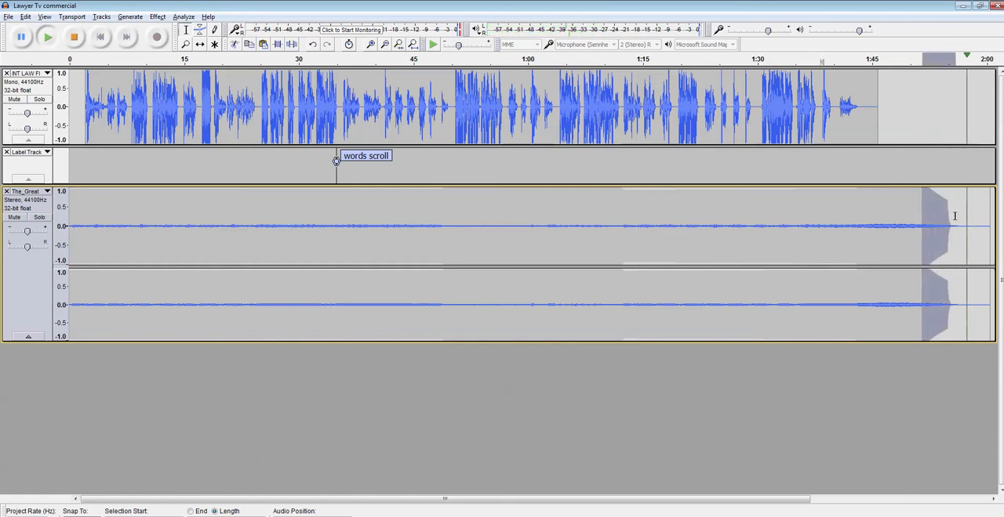
left_click(158, 17)
left_click(161, 19)
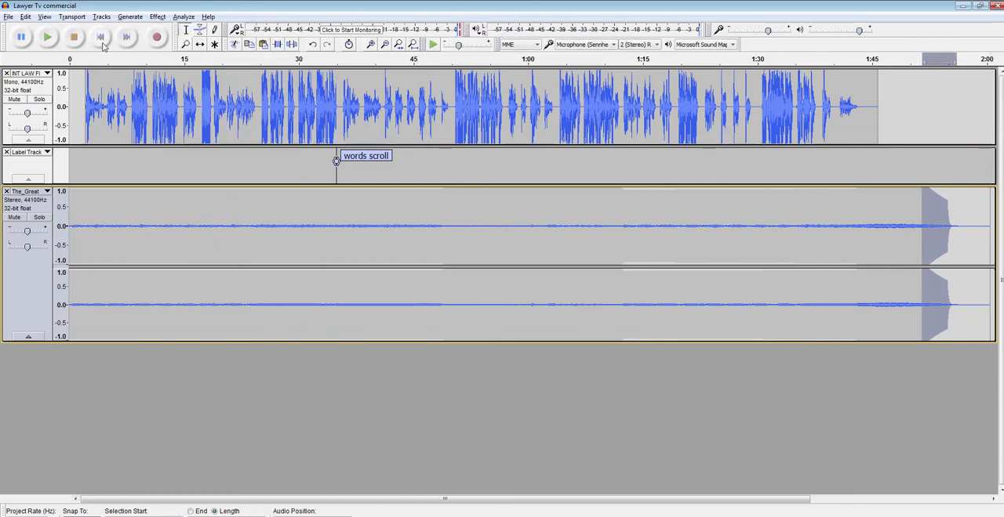
left_click(158, 17)
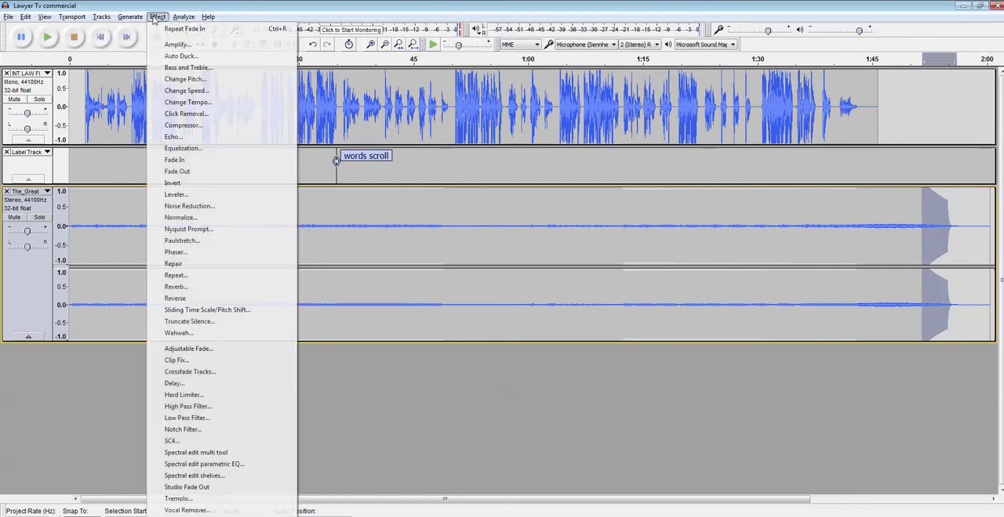
left_click(173, 173)
Step: Amplify the music by 11.4 dB from about 1:43 to its faded end at about 1:56
left_click(876, 225)
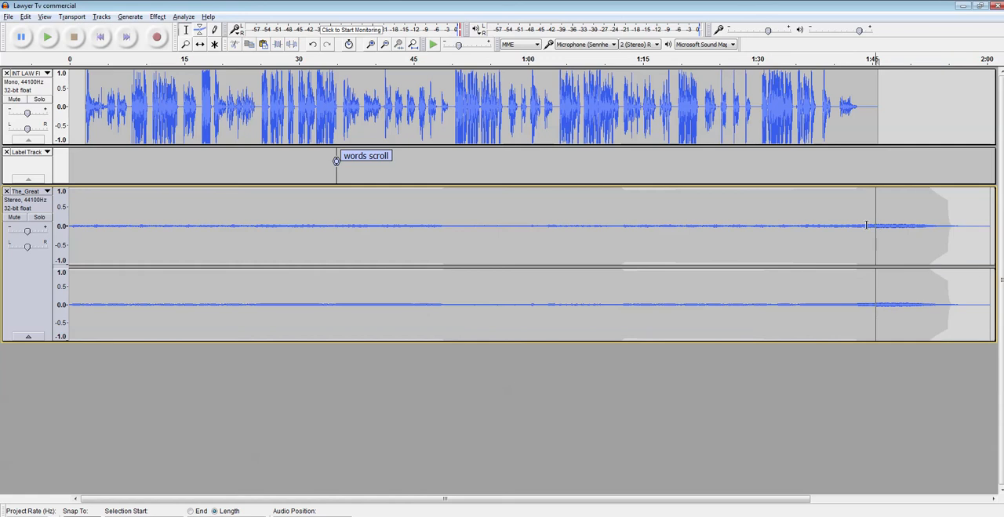
left_click_drag(854, 227, 945, 224)
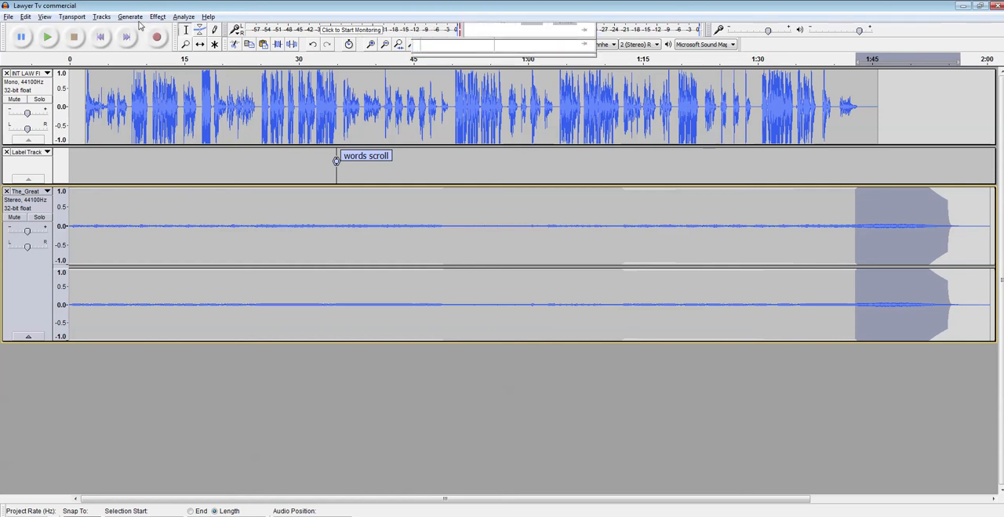
left_click(162, 16)
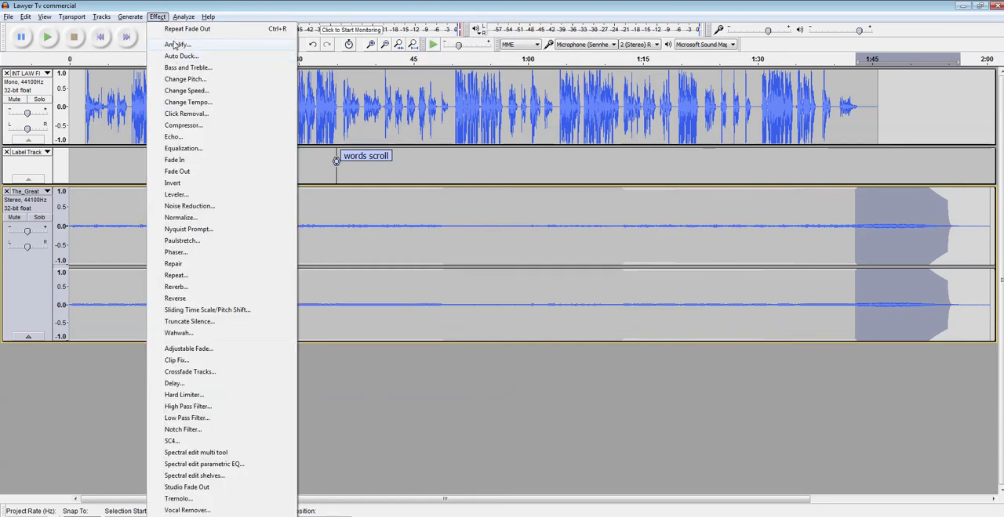
left_click(179, 44)
left_click_drag(537, 262, 524, 265)
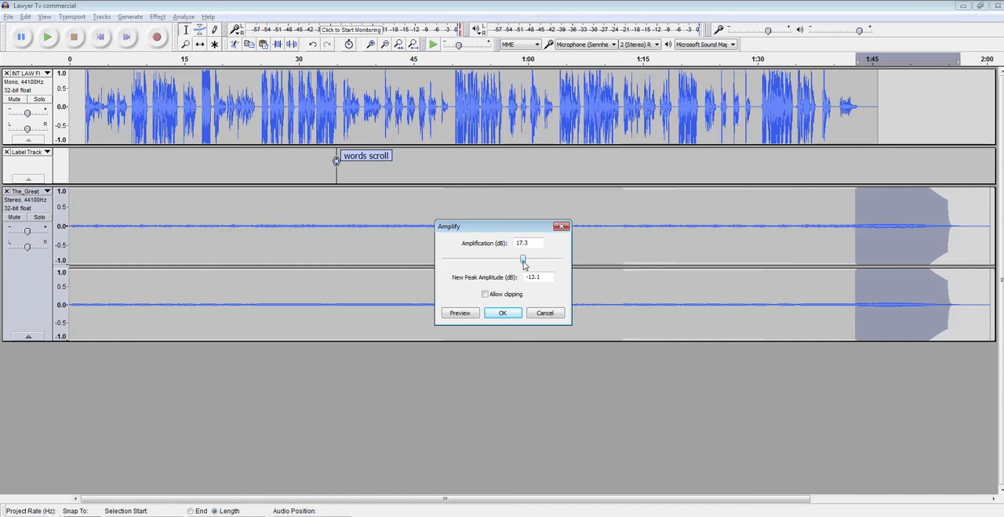
left_click(500, 313)
Step: Play the ending from about 1:40 and undo the amplification of the music
left_click(833, 218)
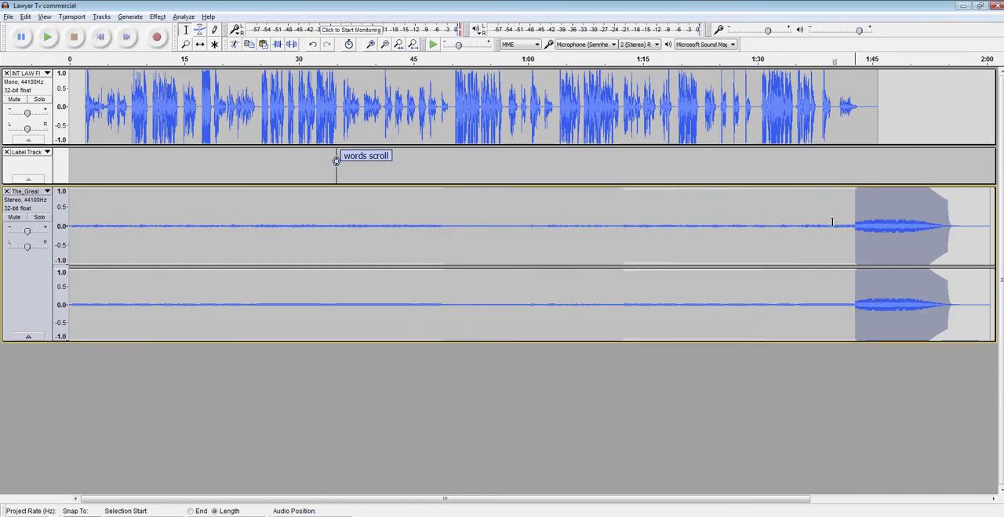
key("space")
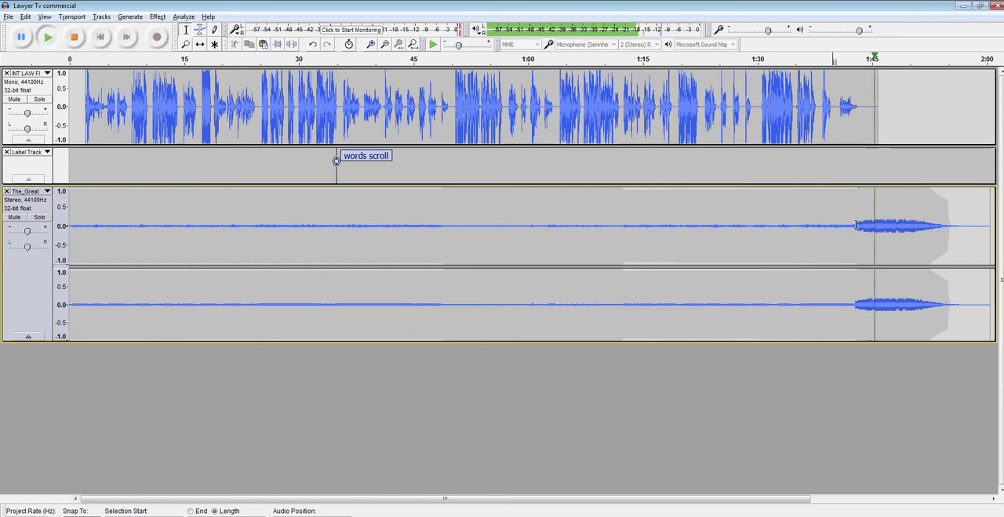
left_click(82, 44)
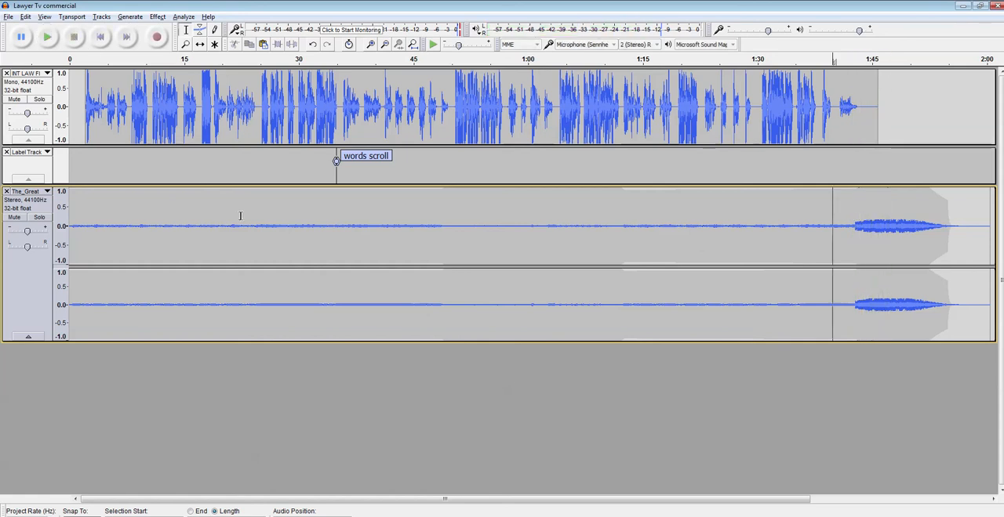
key("ctrl+z")
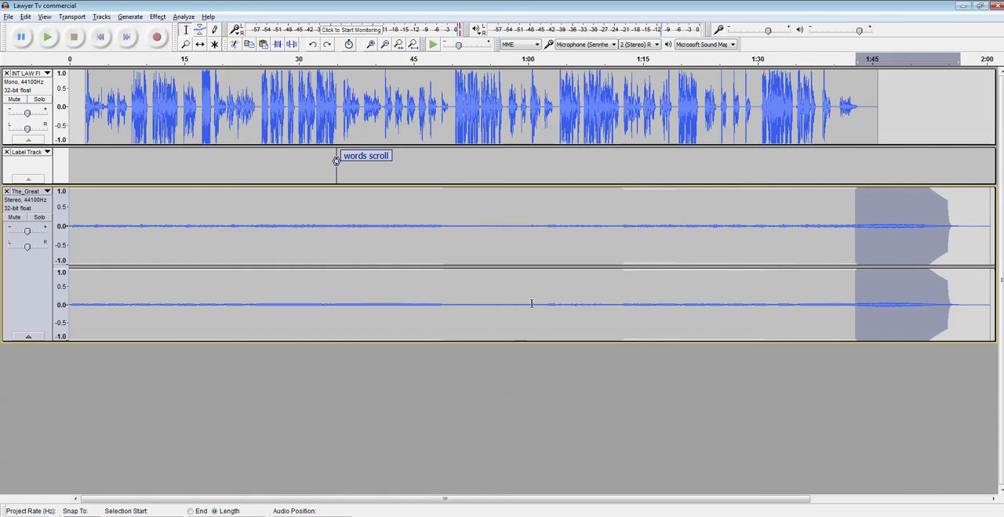
Step: Amplify the music from just after the narration, about 1:43.5 to 1:57, and play the ending from about 1:38
left_click(859, 225)
left_click_drag(859, 225, 964, 239)
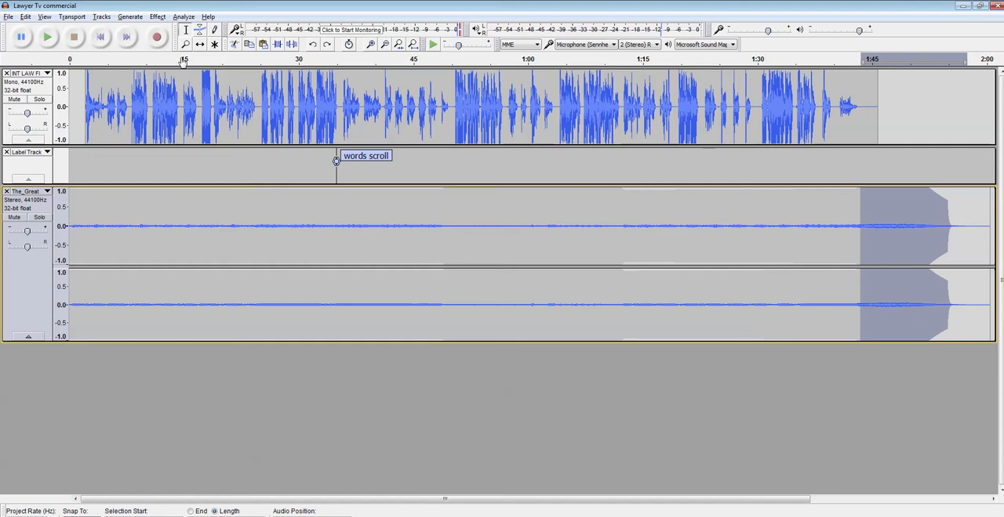
left_click(158, 16)
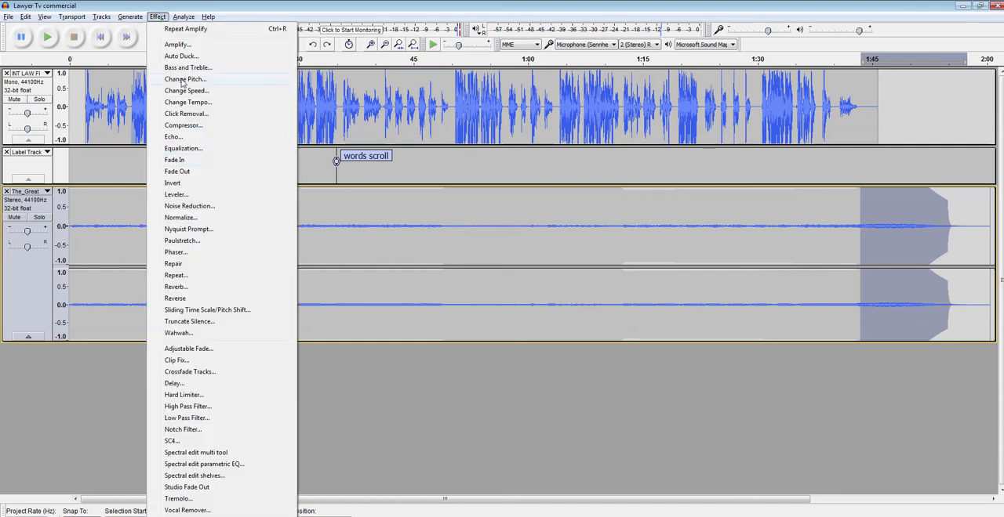
left_click(178, 46)
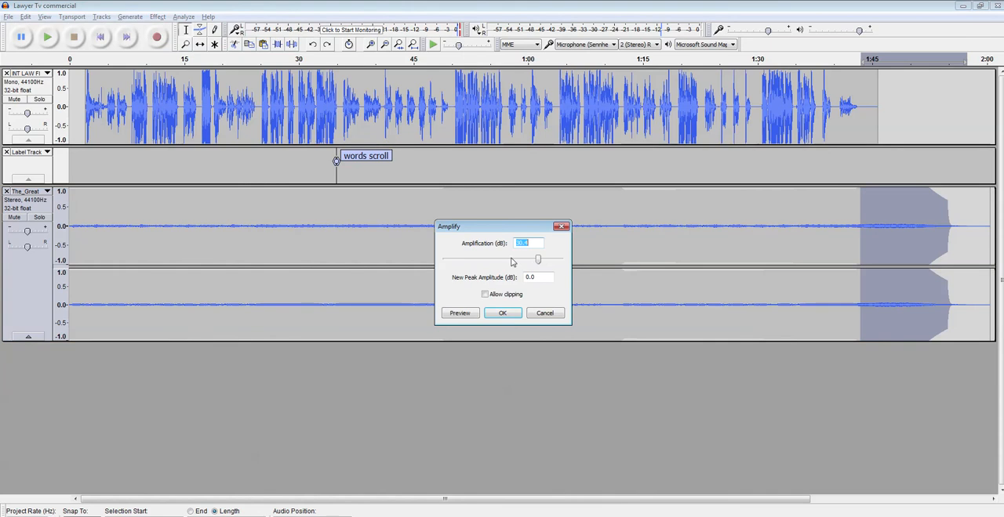
left_click(501, 312)
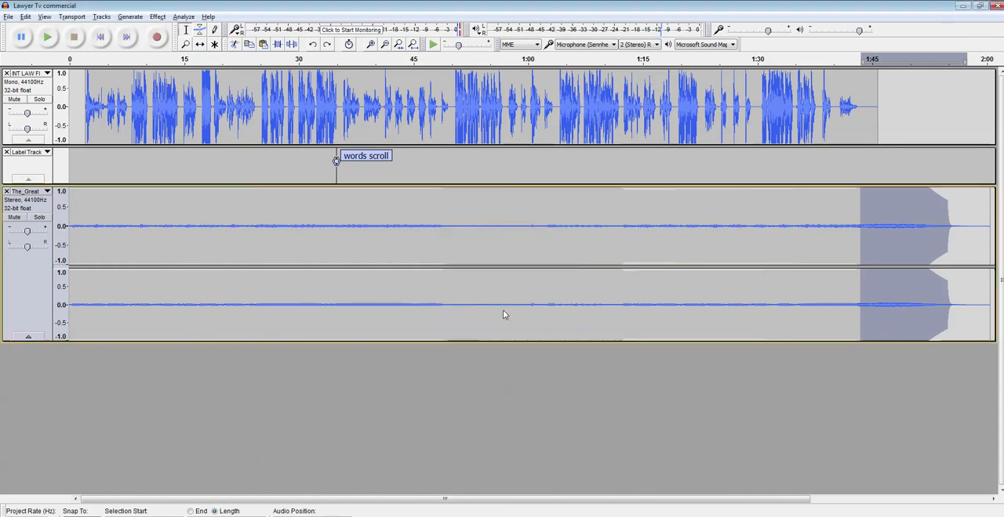
left_click(816, 239)
key("space")
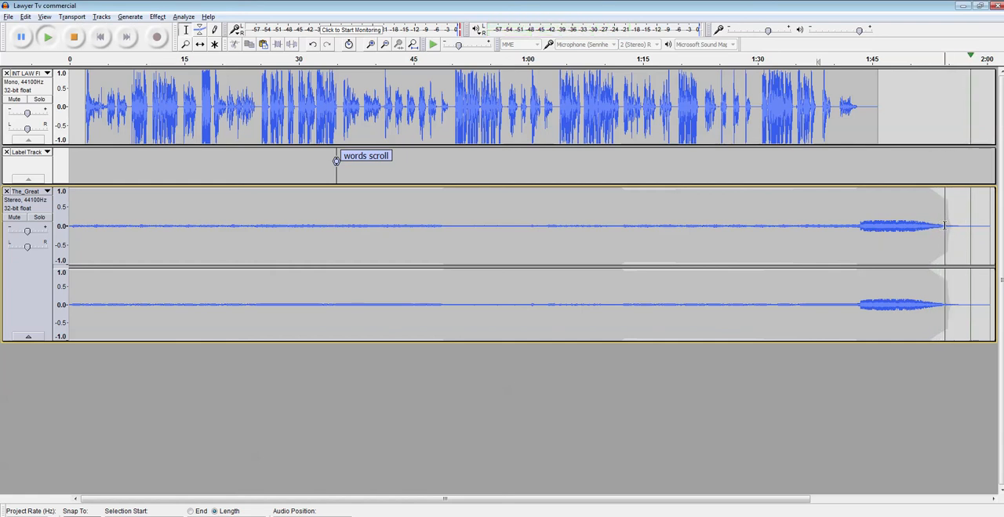
Step: Apply a Fade Out to the music from about 1:50 to 1:54 and play the ending from about 1:43
left_click_drag(944, 226, 911, 230)
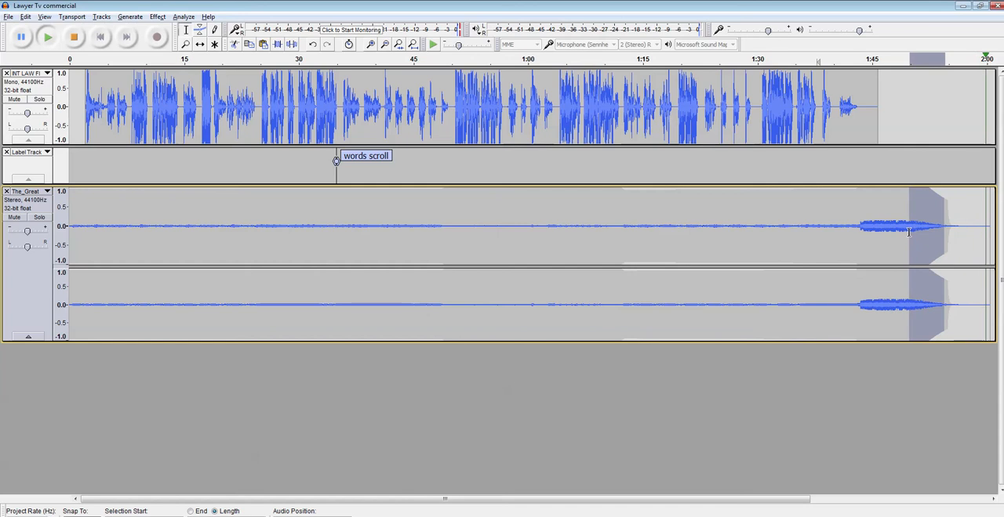
left_click(185, 16)
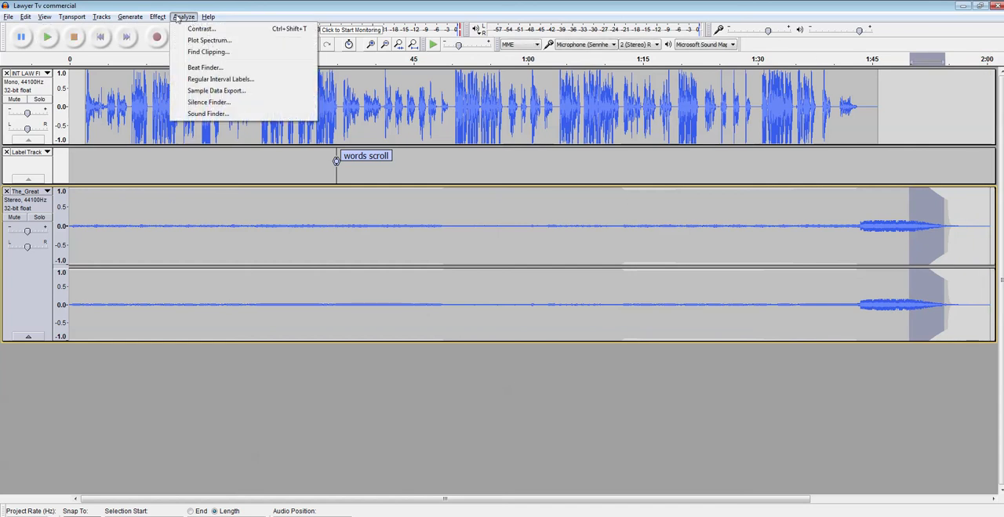
mouse_move(157, 17)
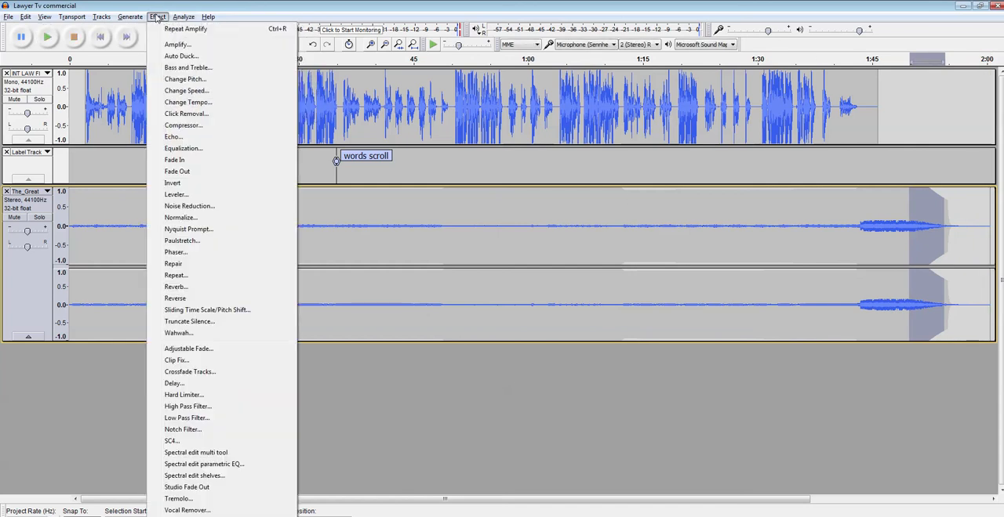
left_click(185, 174)
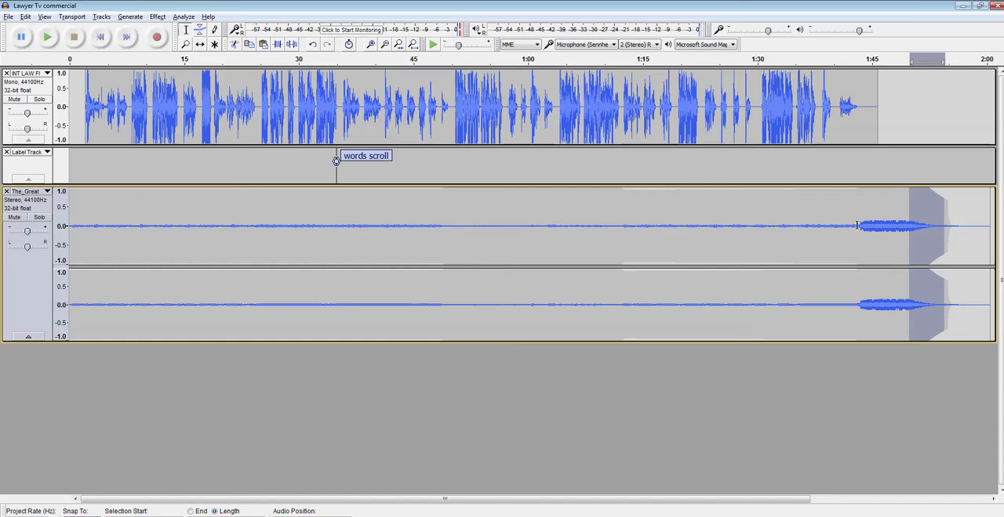
left_click(859, 227)
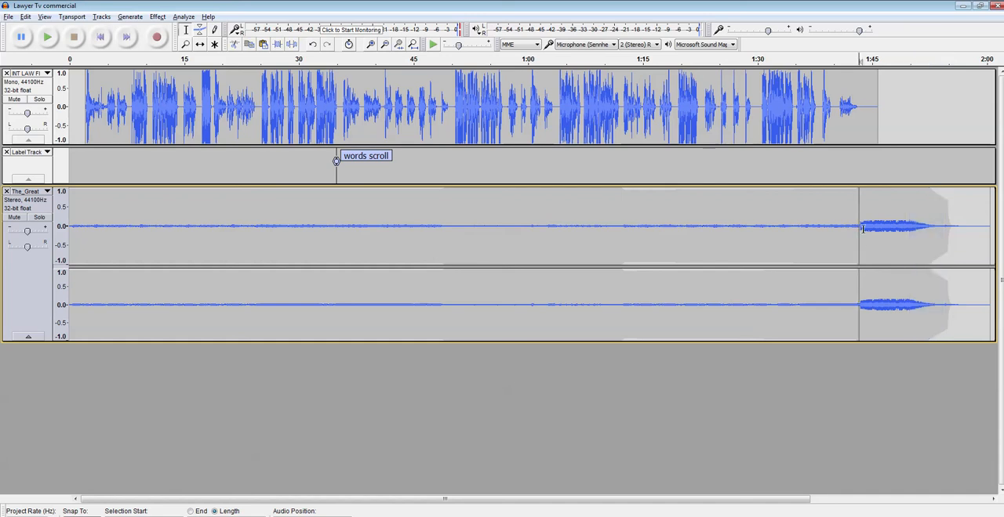
key("space")
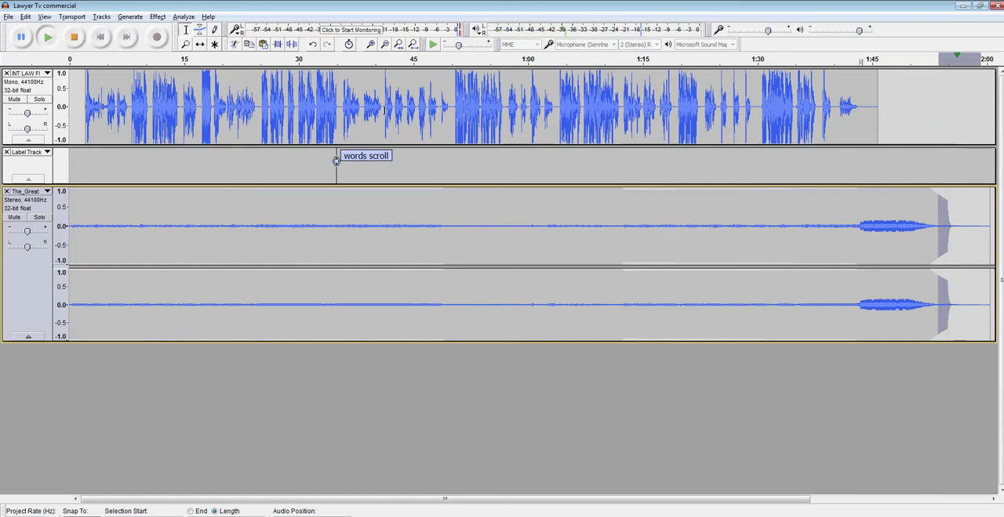
Step: Replace the music from about 1:54 to 1:59 with generated silence lasting 5 s plus 24471 samples
left_click(159, 17)
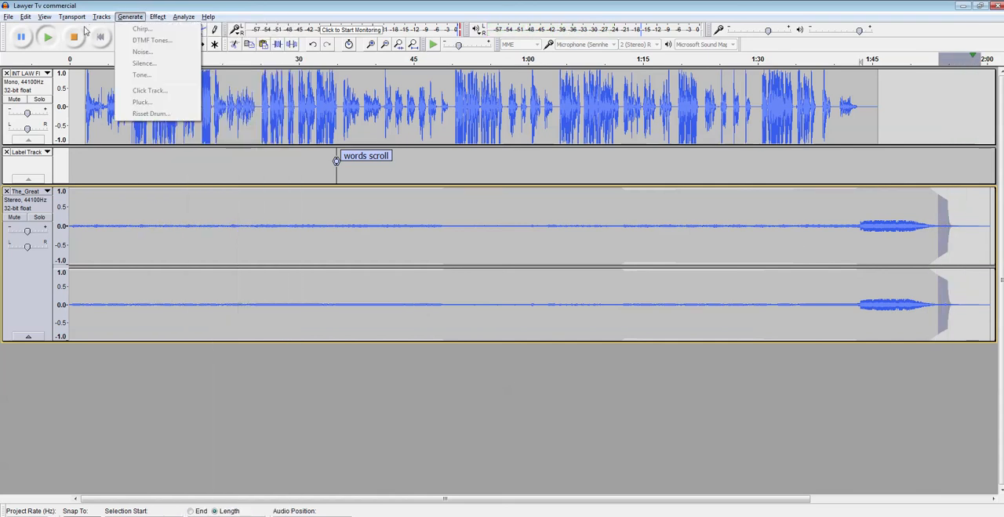
left_click(137, 17)
left_click(137, 16)
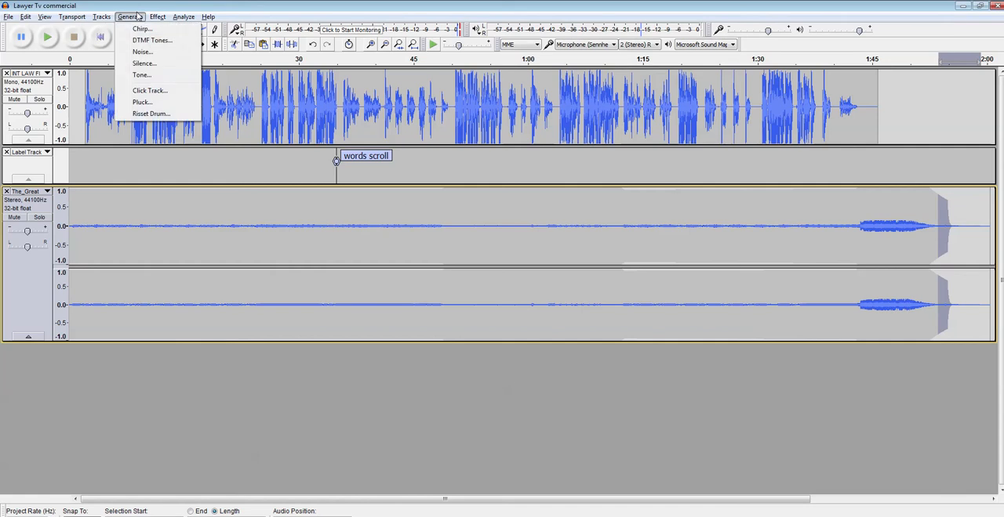
left_click(139, 64)
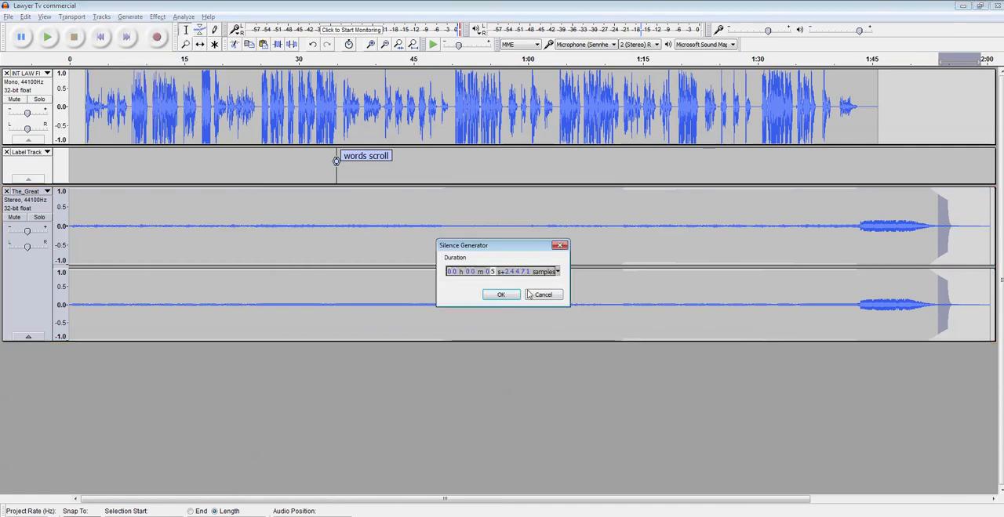
left_click(500, 295)
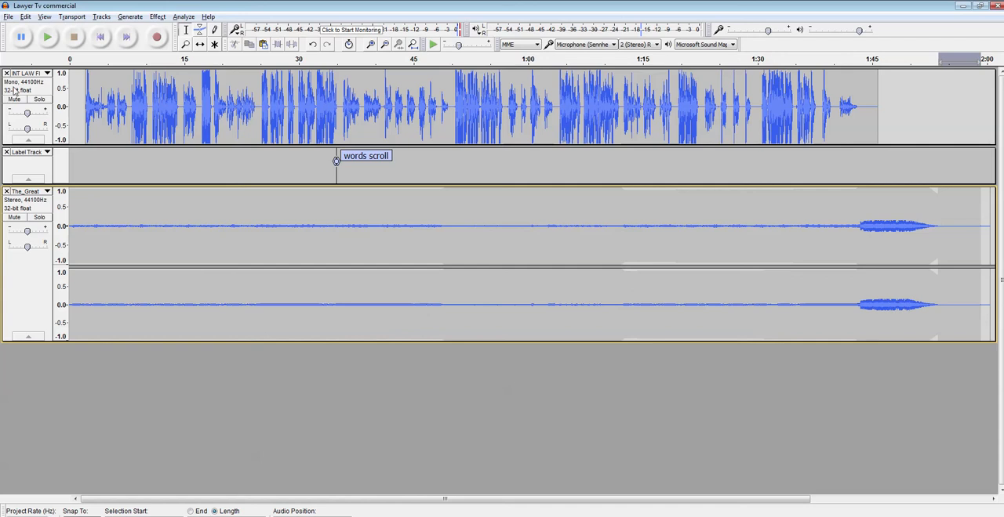
Step: Save the project and start exporting its audio as an MP3 file named Lawyer Tv commercial in the Ep01 folder
left_click(10, 16)
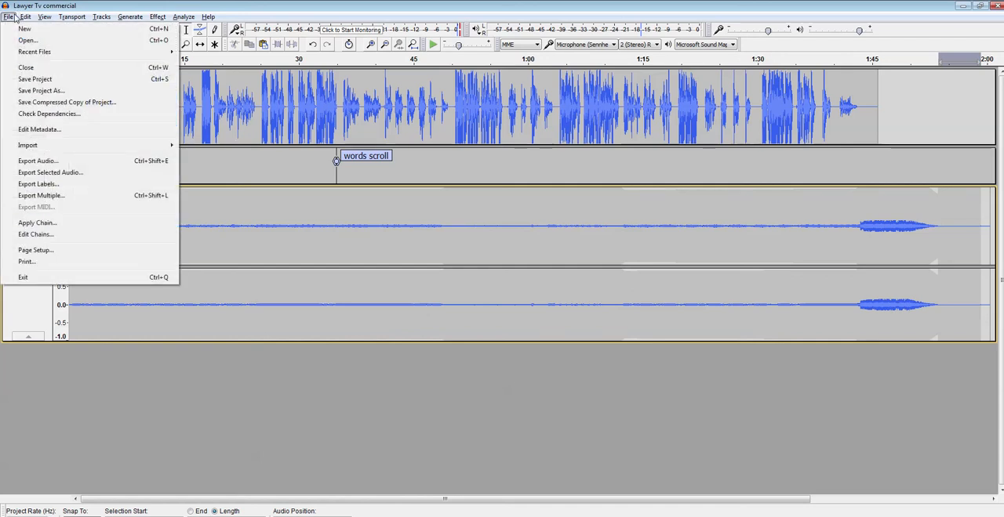
left_click(28, 81)
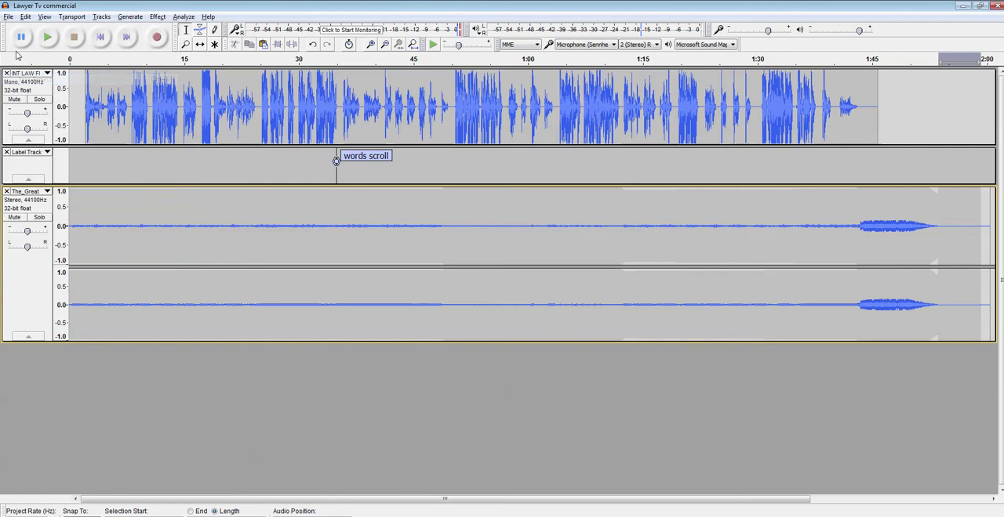
left_click(10, 17)
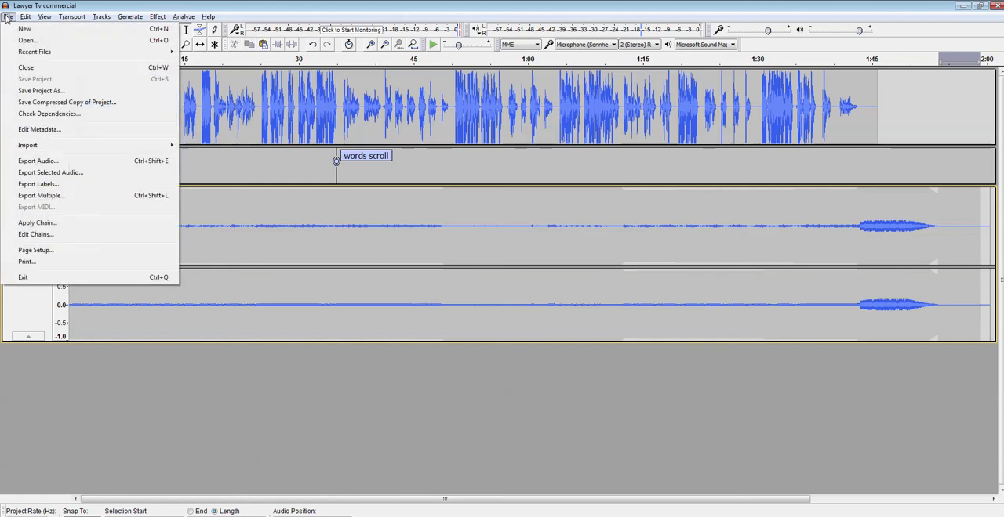
left_click(41, 161)
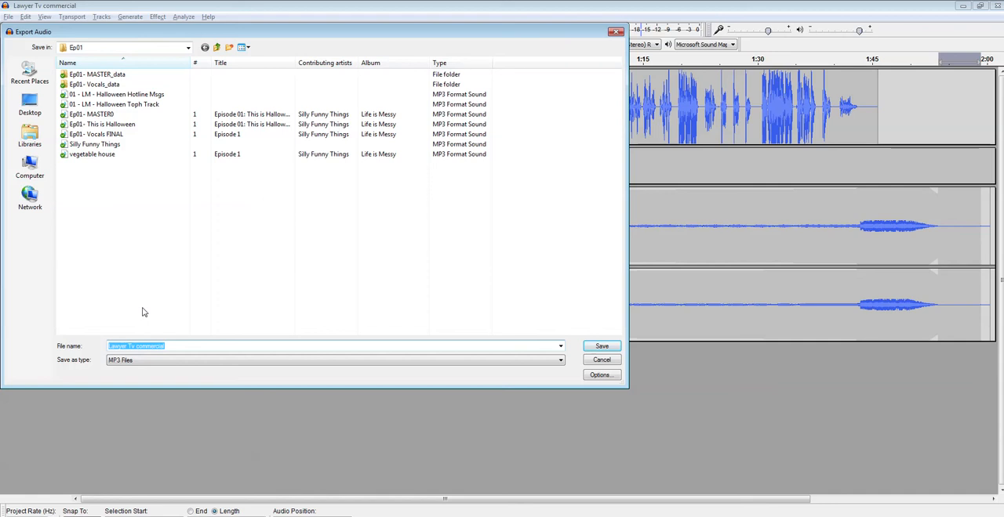
left_click(179, 347)
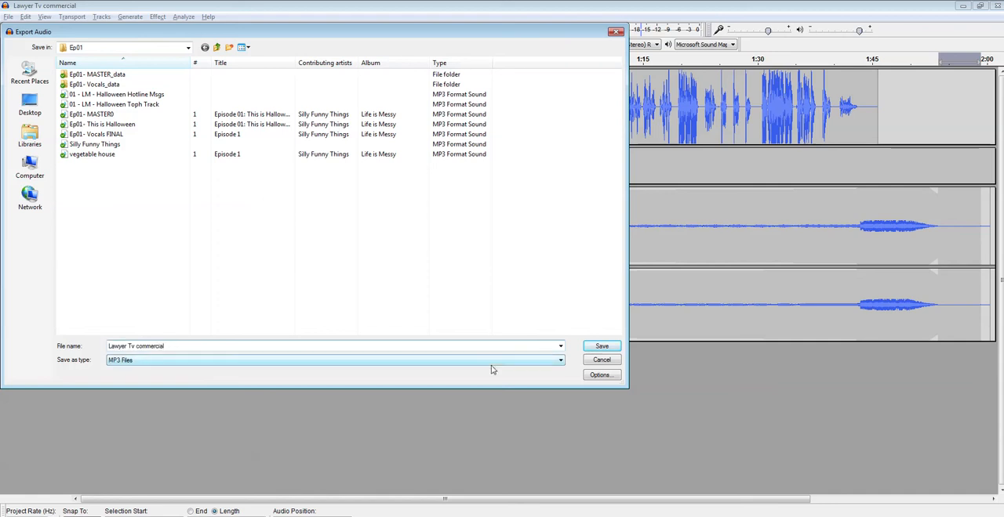
left_click(603, 347)
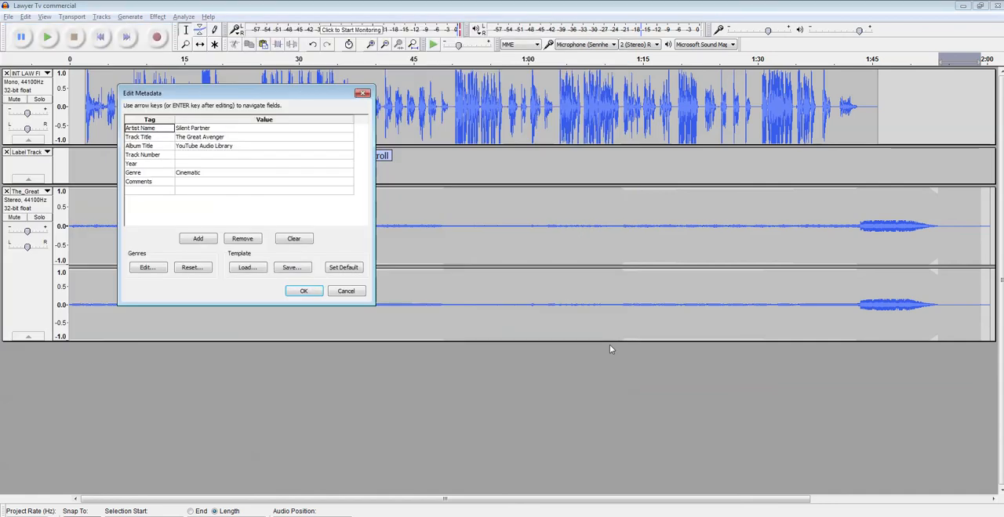
Step: Set the artist name in the export metadata to Silly Funny Things
left_click(211, 129)
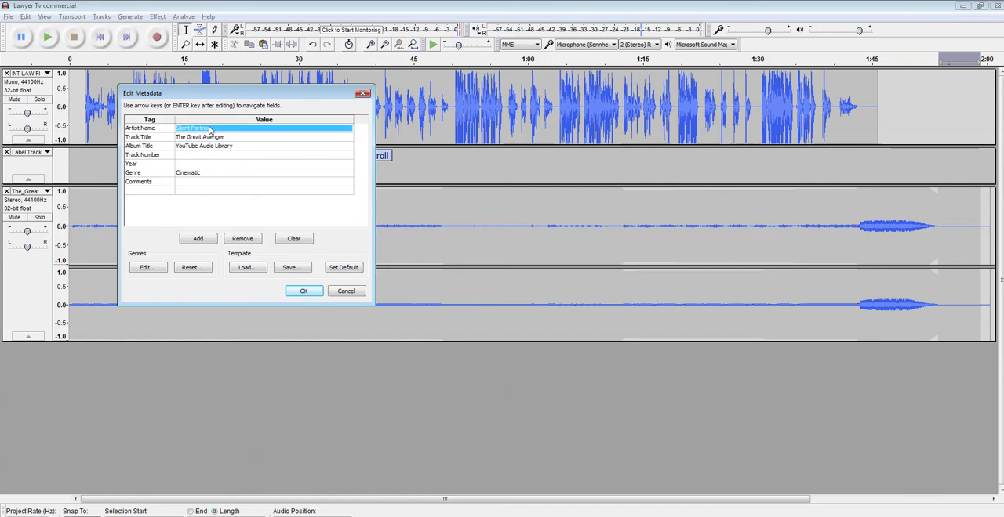
type("Sil")
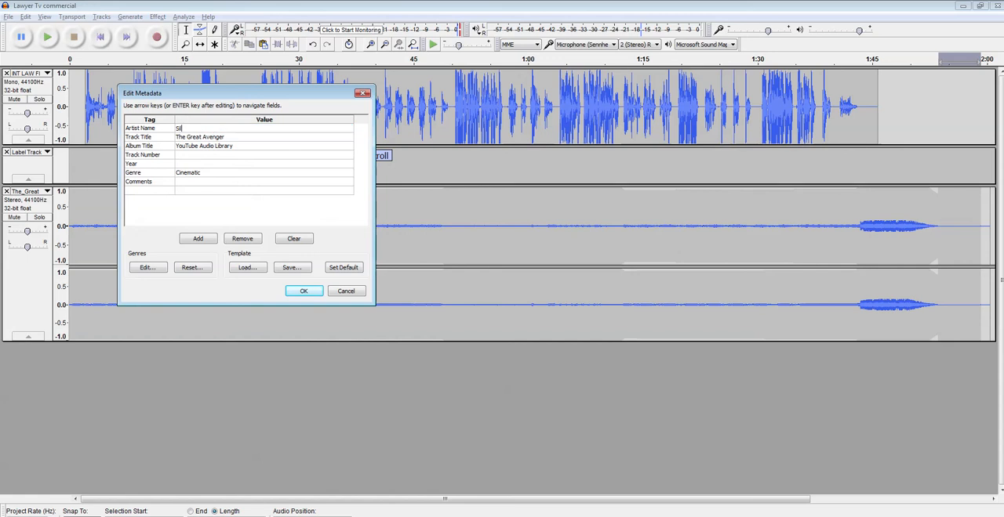
type("ly Funny Things")
key("Return")
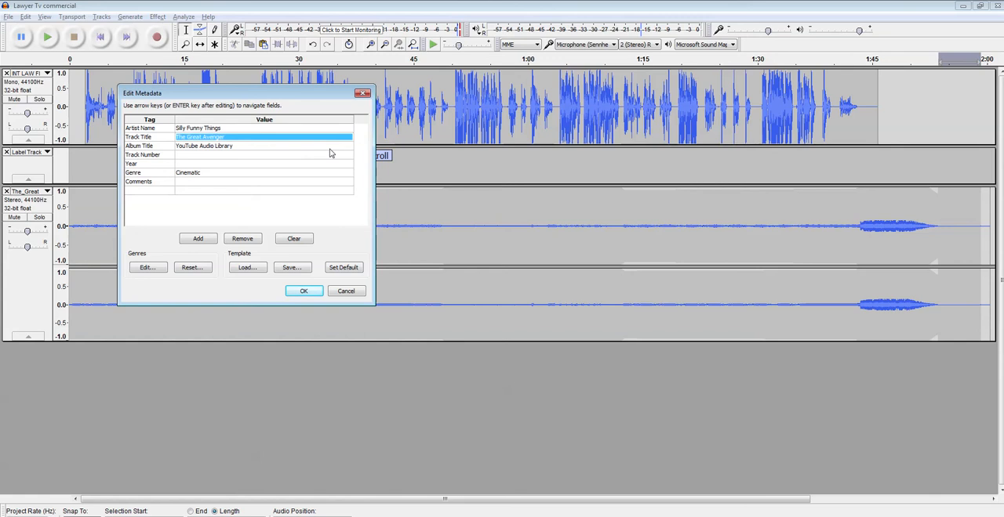
Step: Set the track title to Lawyer TV Commercial and the album title to Gravity Beard
type("L")
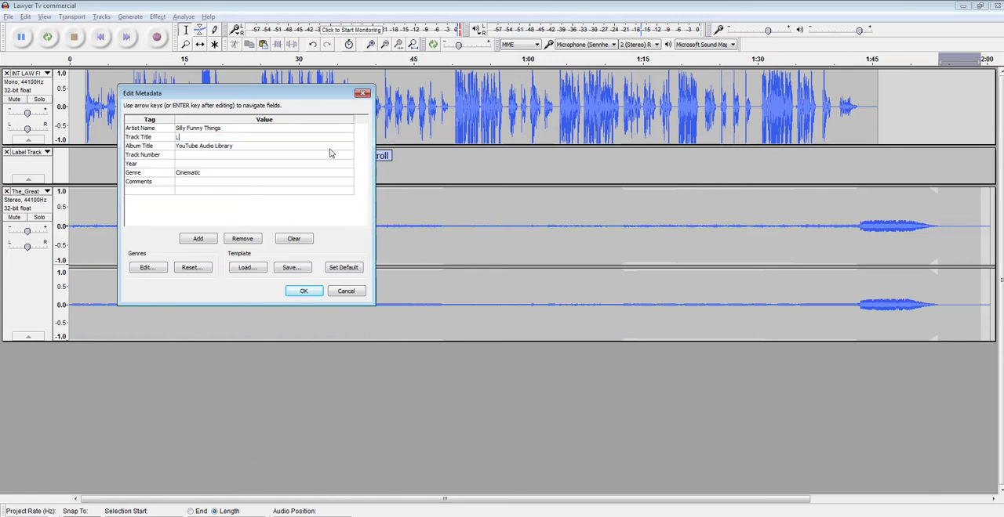
type("awyer TV Commercial")
left_click(329, 148)
type("Gr")
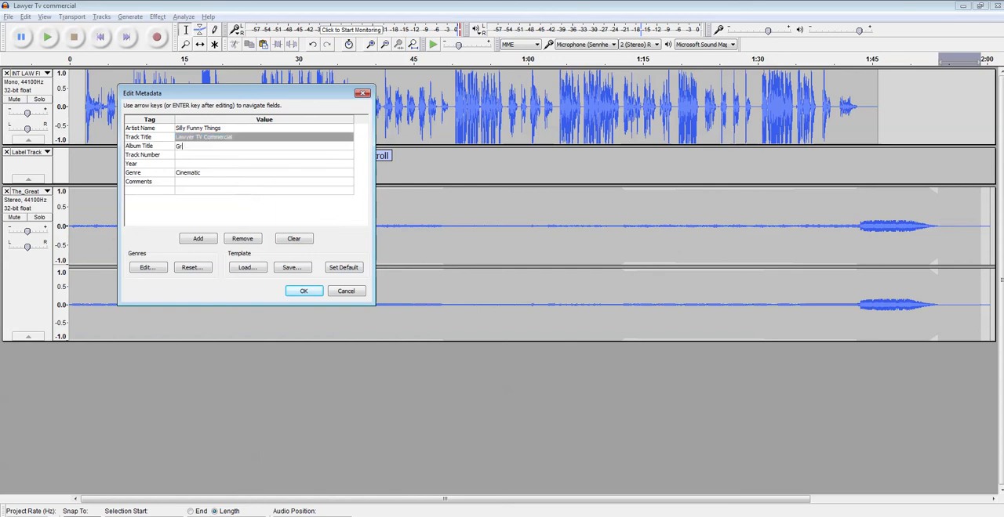
type("avity Beard")
Step: Set the genre to Comedy, capitalised, and accept the metadata to complete the MP3 export
left_click(190, 164)
double_click(189, 174)
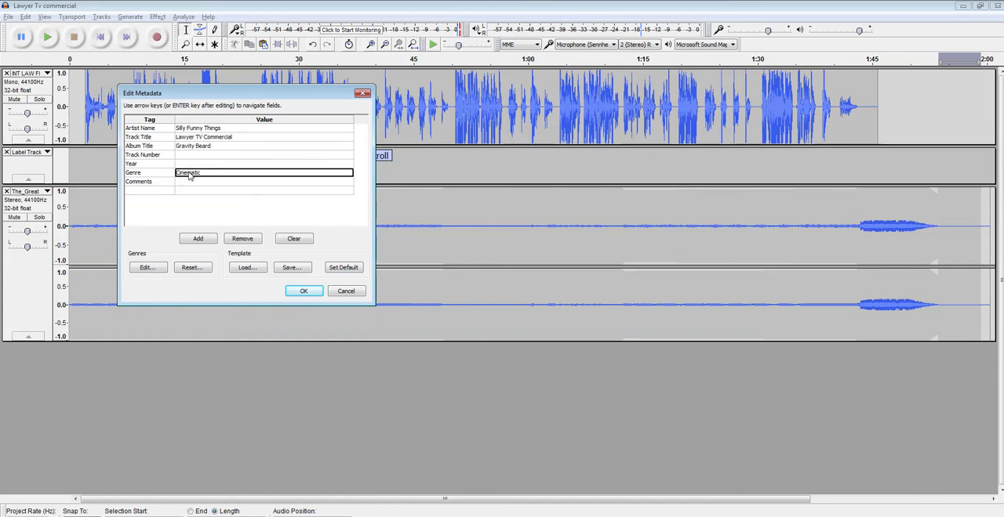
type("come")
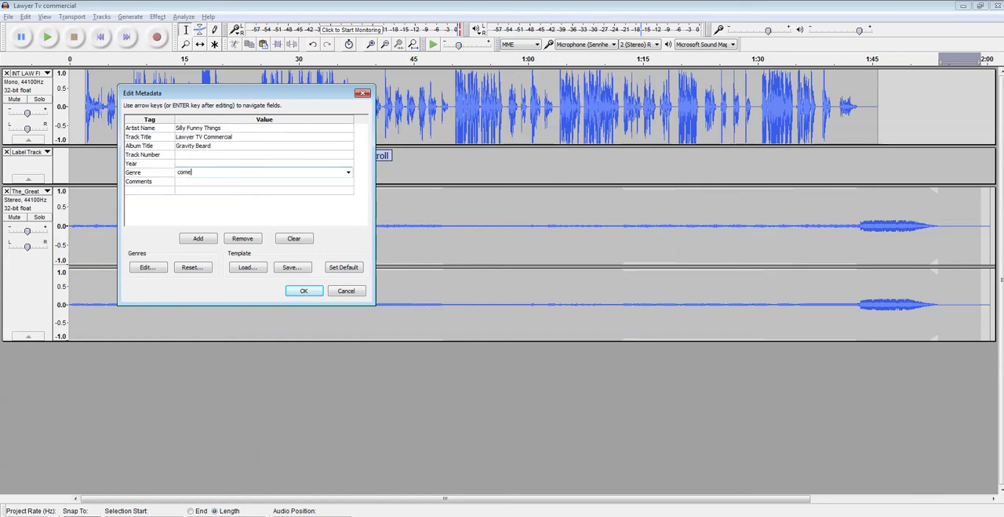
type("dy")
key("BackSpace")
key("BackSpace")
key("BackSpace")
key("BackSpace")
key("BackSpace")
key("BackSpace")
type("Comed")
left_click(301, 292)
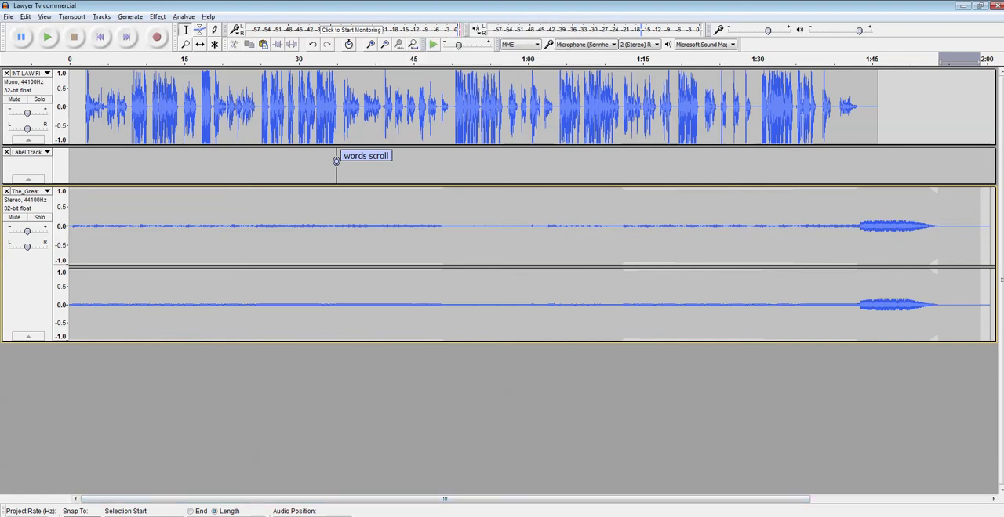
mouse_move(436, 516)
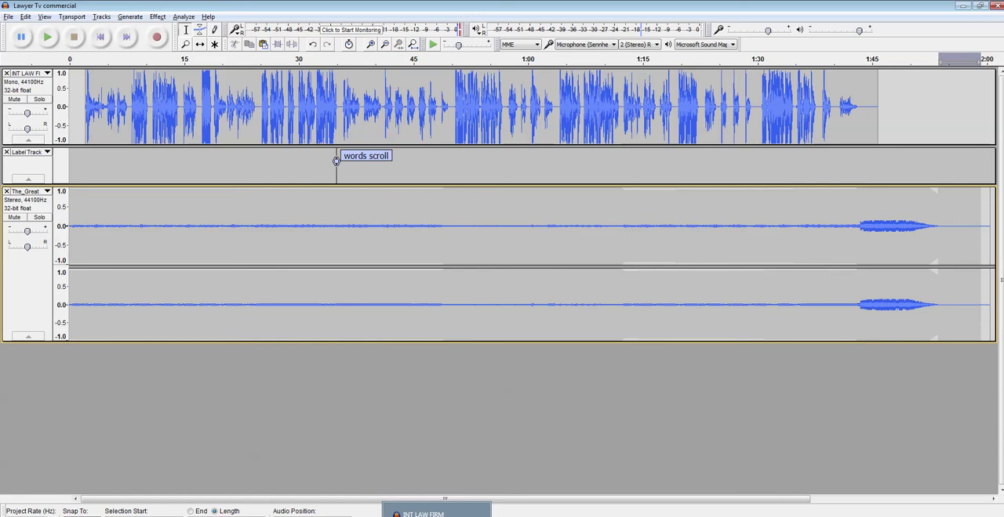
left_click(863, 516)
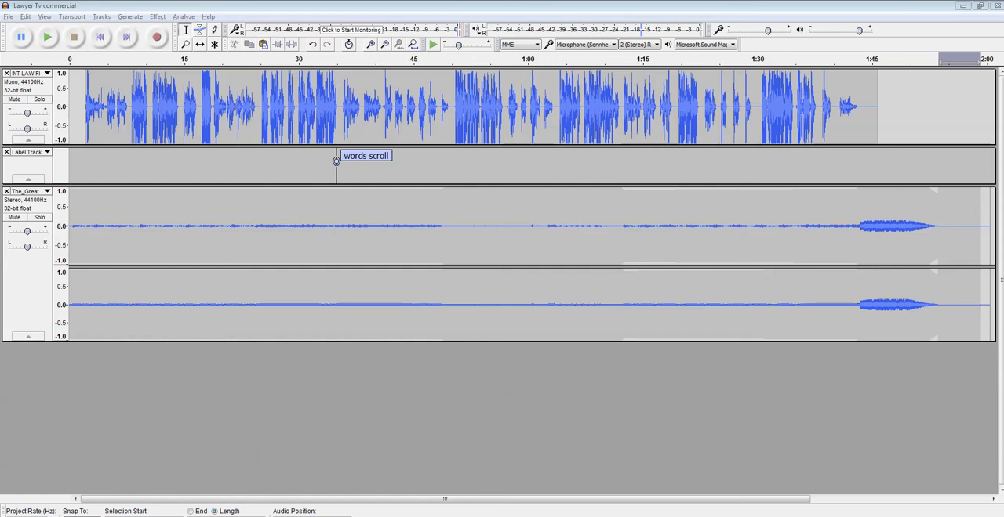